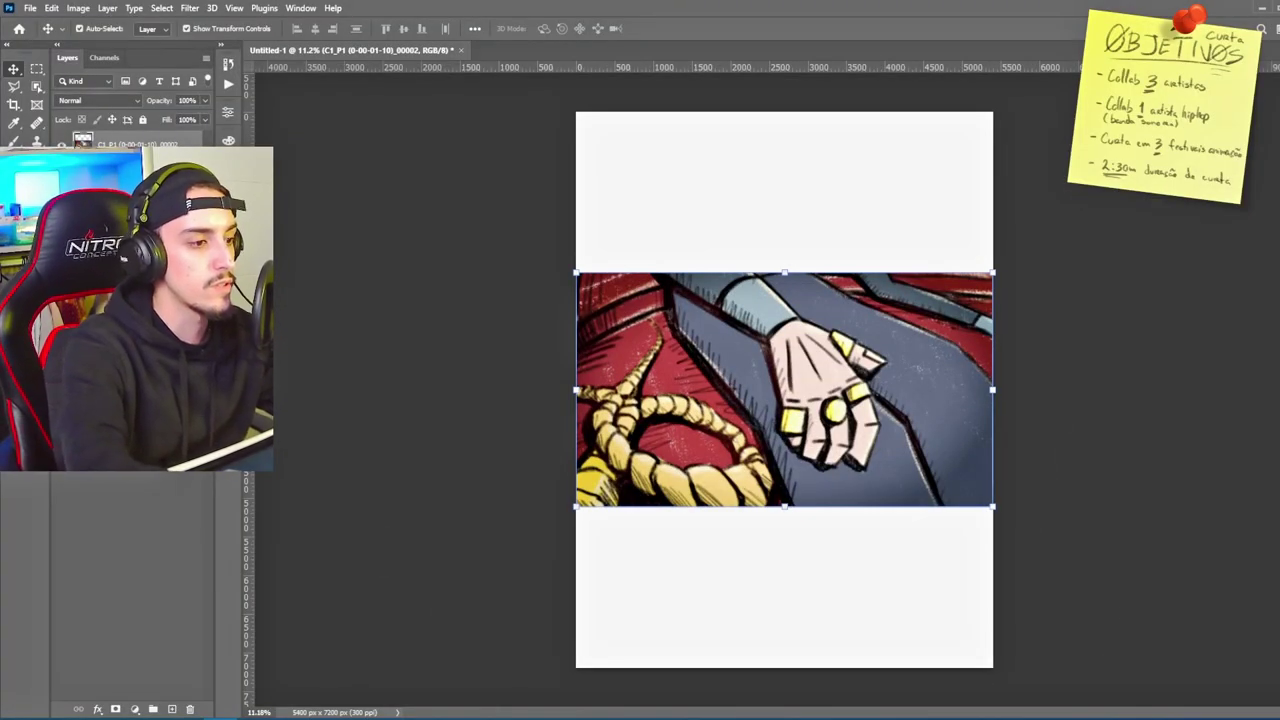
# Step: Save as Cartaz Vertical.psd, then scale the comic image to about 163%, shifted right to the rope
pyautogui.hotkey('ctrl', 's')
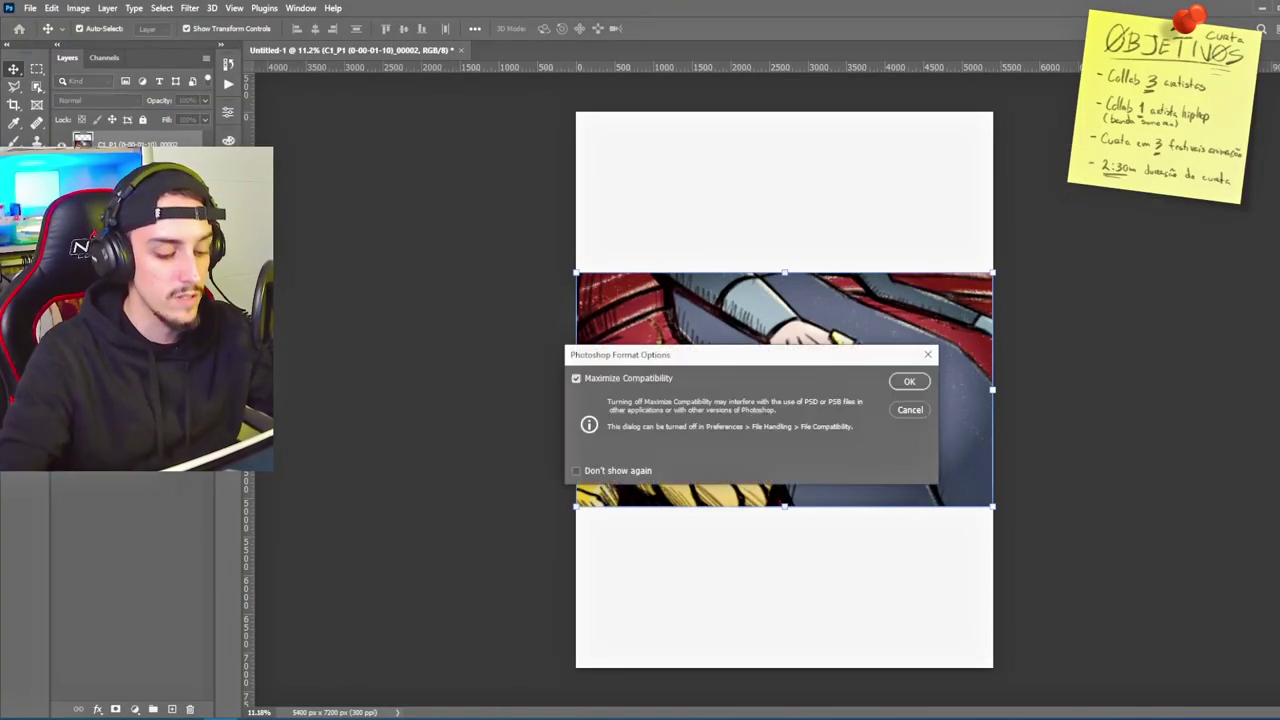
pyautogui.click(906, 382)
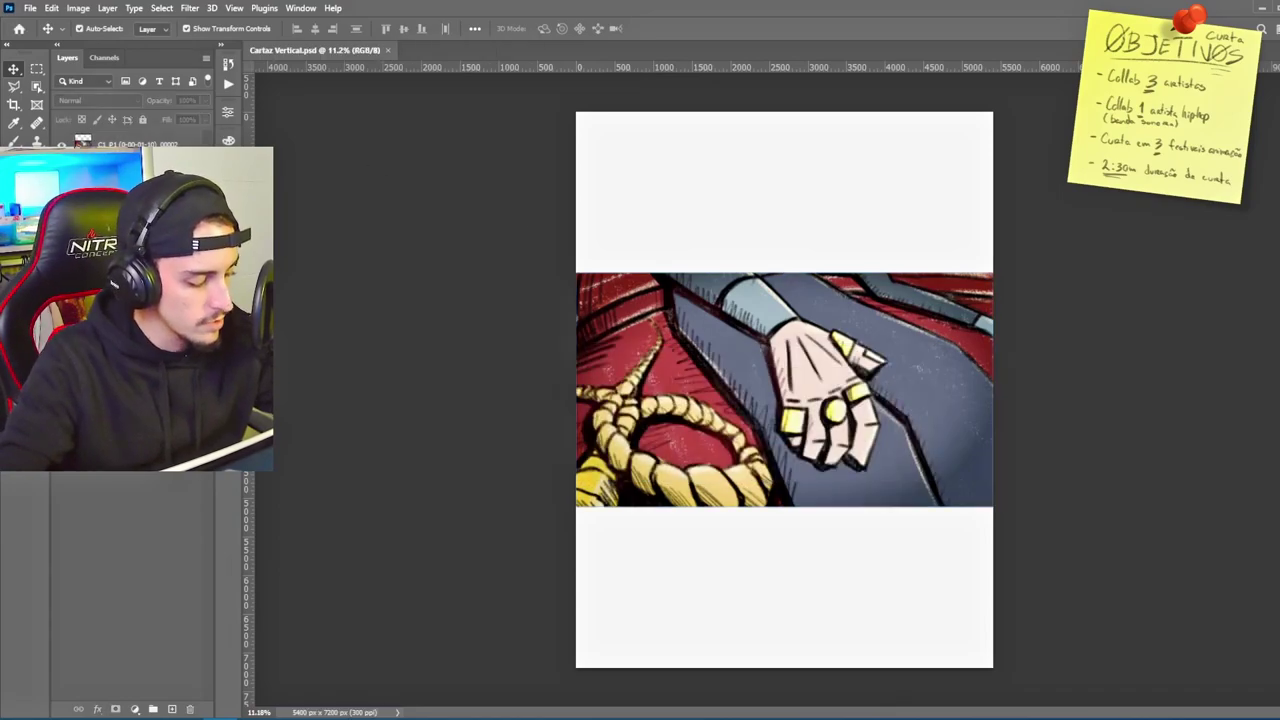
pyautogui.hotkey('ctrl', 't')
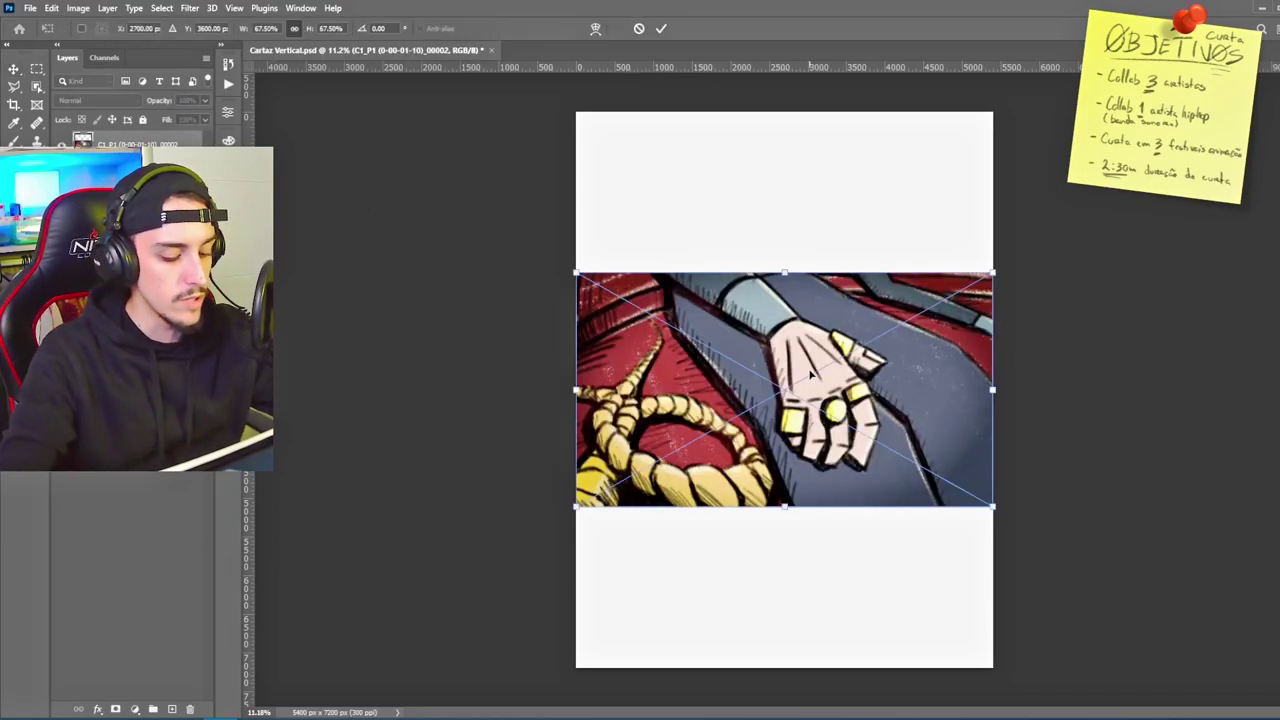
pyautogui.scroll(-3, 597, 320)
pyautogui.moveTo(660, 313); pyautogui.dragTo(546, 117)
pyautogui.moveTo(720, 325); pyautogui.dragTo(857, 337)
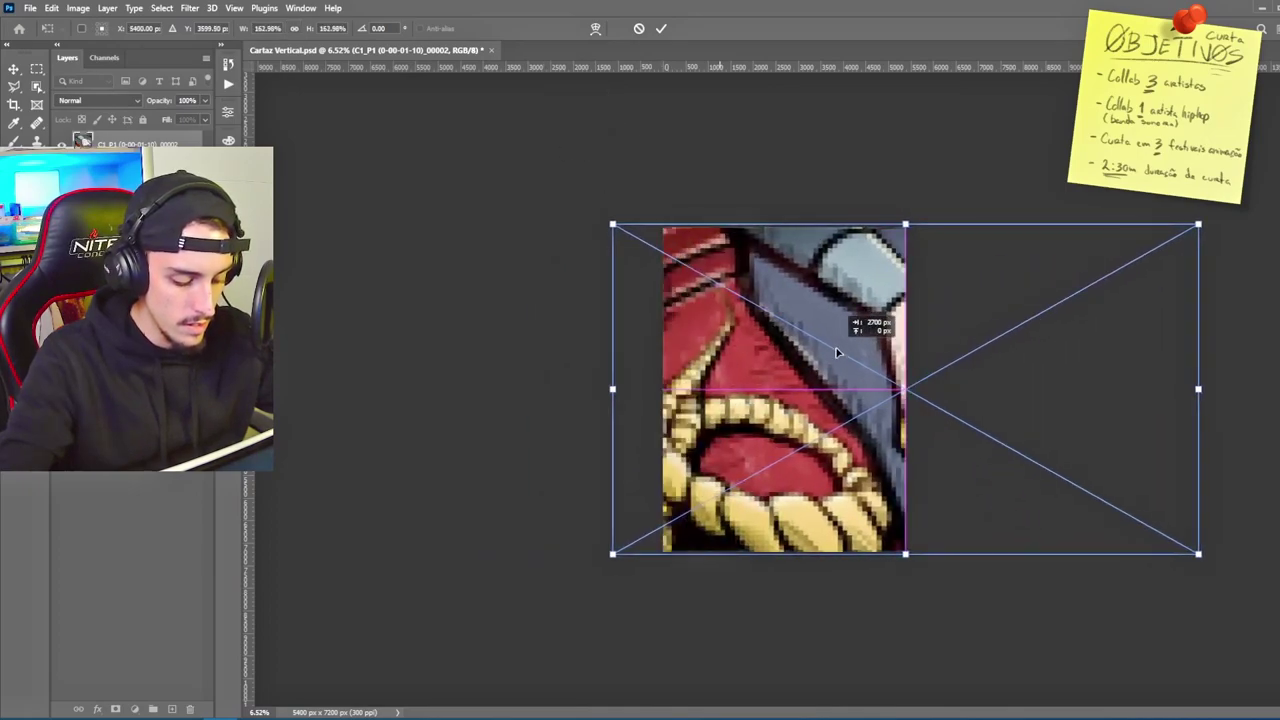
pyautogui.press('Return')
pyautogui.scroll(3, 600, 420)
pyautogui.scroll(-3, 514, 443)
pyautogui.scroll(3, 674, 380)
pyautogui.scroll(-2, 674, 380)
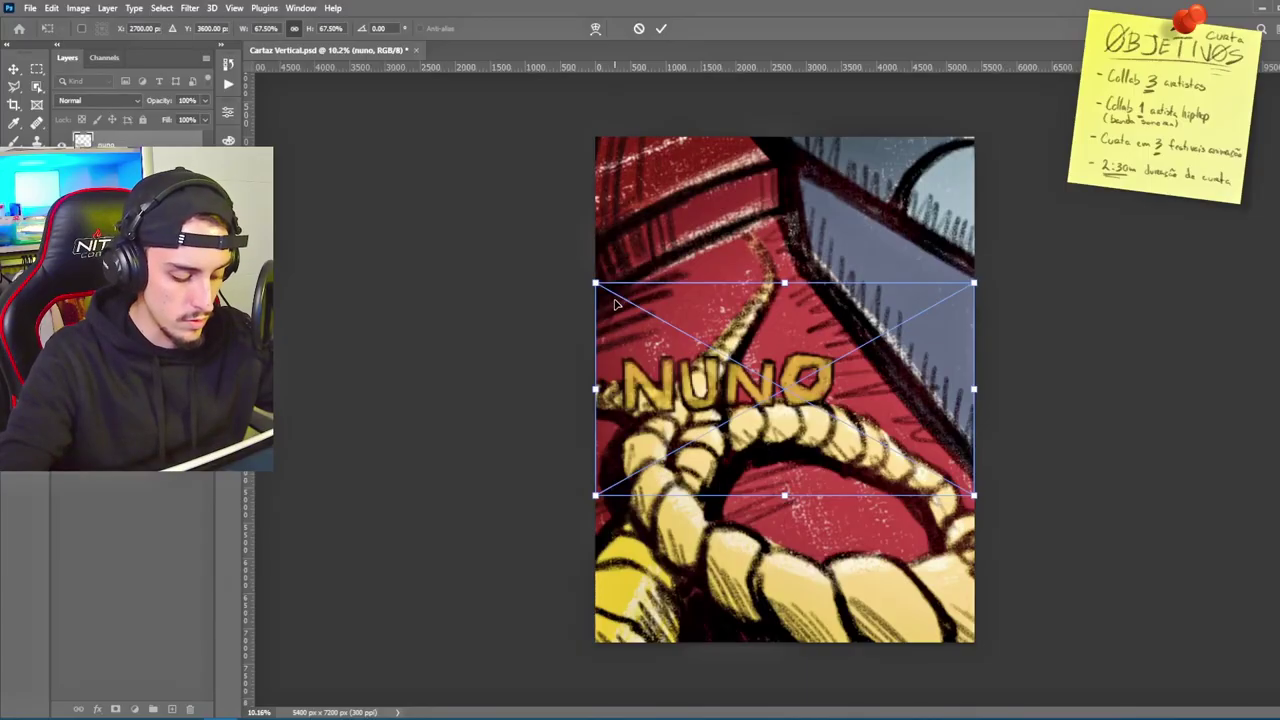
# Step: Enlarge the rope artwork to fill the poster, check it against the NUNO layer, and delete Layer 0
pyautogui.moveTo(590, 280); pyautogui.dragTo(725, 294)
pyautogui.click(660, 32)
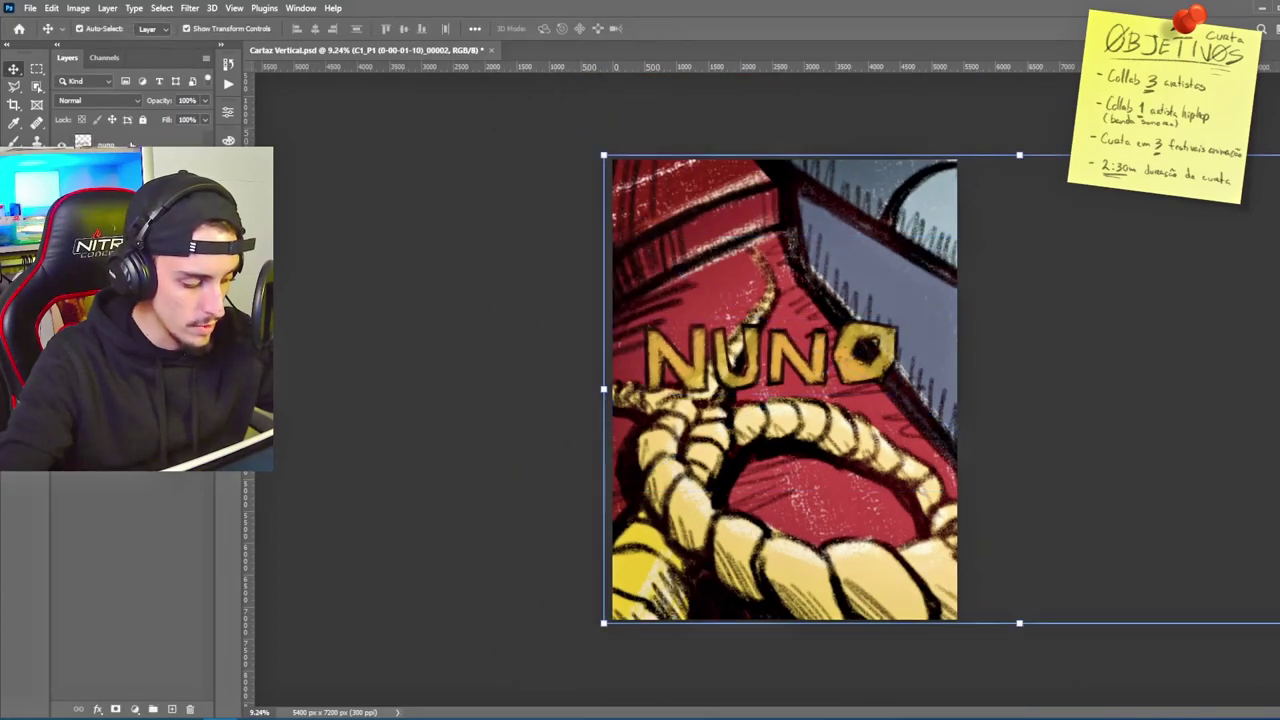
pyautogui.click(679, 325)
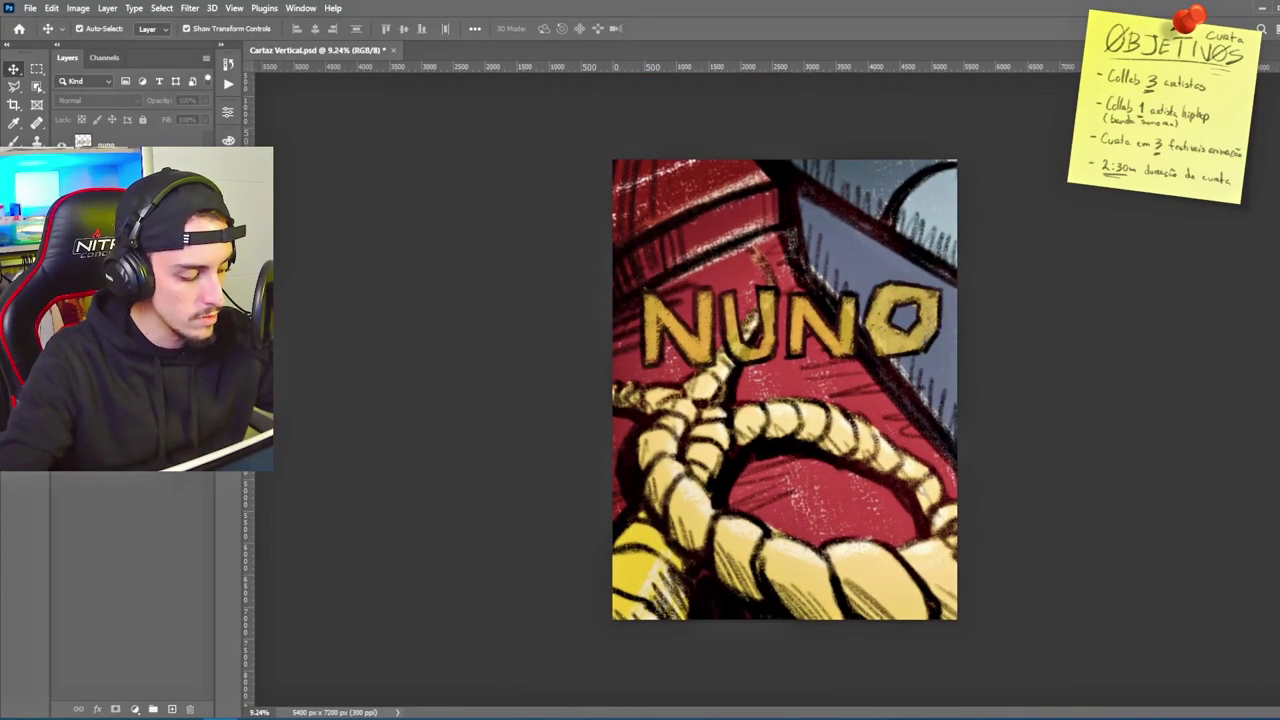
pyautogui.click(62, 145)
pyautogui.click(62, 145)
pyautogui.click(62, 145)
pyautogui.click(62, 145)
pyautogui.keyDown('alt'); pyautogui.click(62, 145); pyautogui.keyUp('alt')
pyautogui.keyDown('alt'); pyautogui.click(62, 145); pyautogui.keyUp('alt')
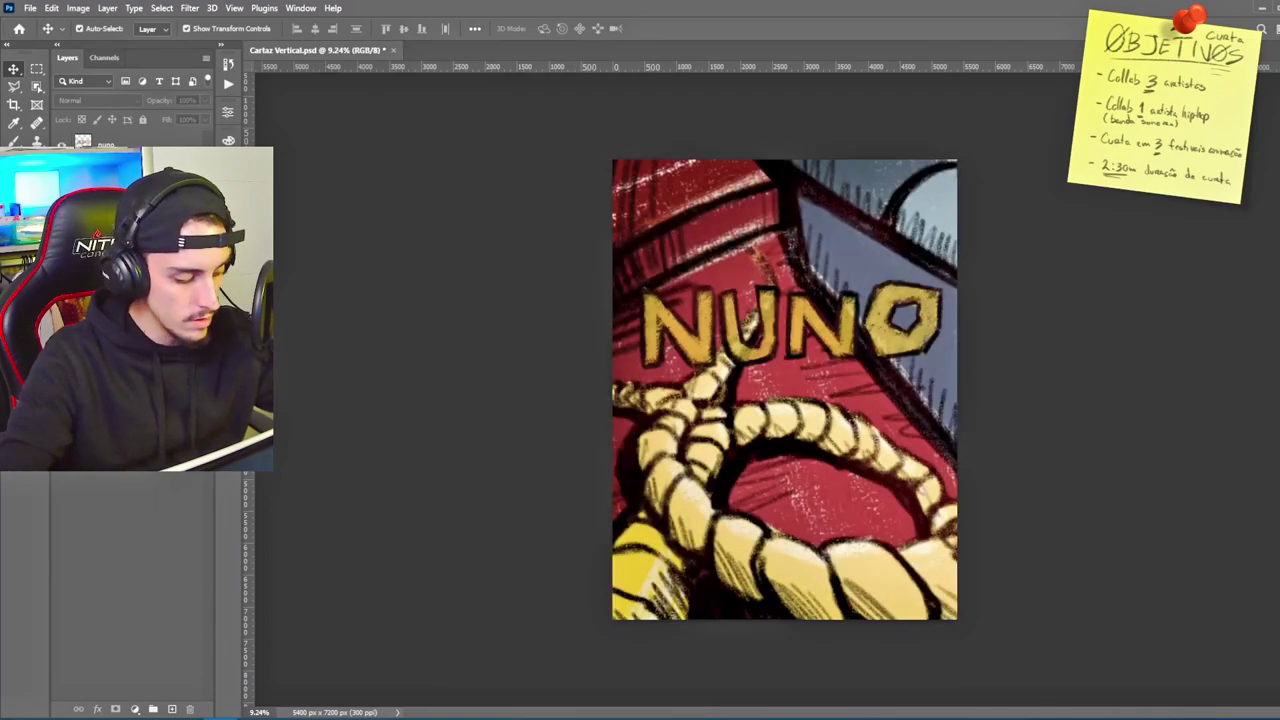
pyautogui.click(120, 165)
pyautogui.click(190, 709)
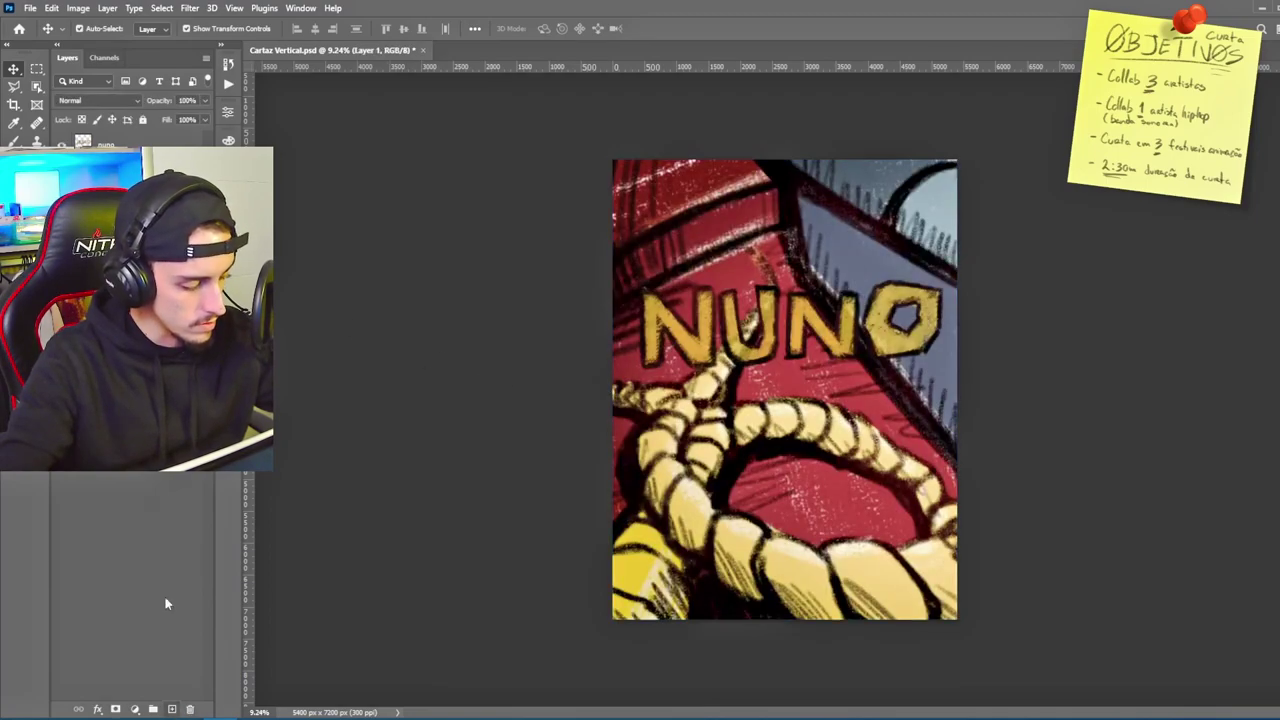
# Step: Move the 'Realizado por:' credit over the rope and shrink it slightly
pyautogui.press('t')
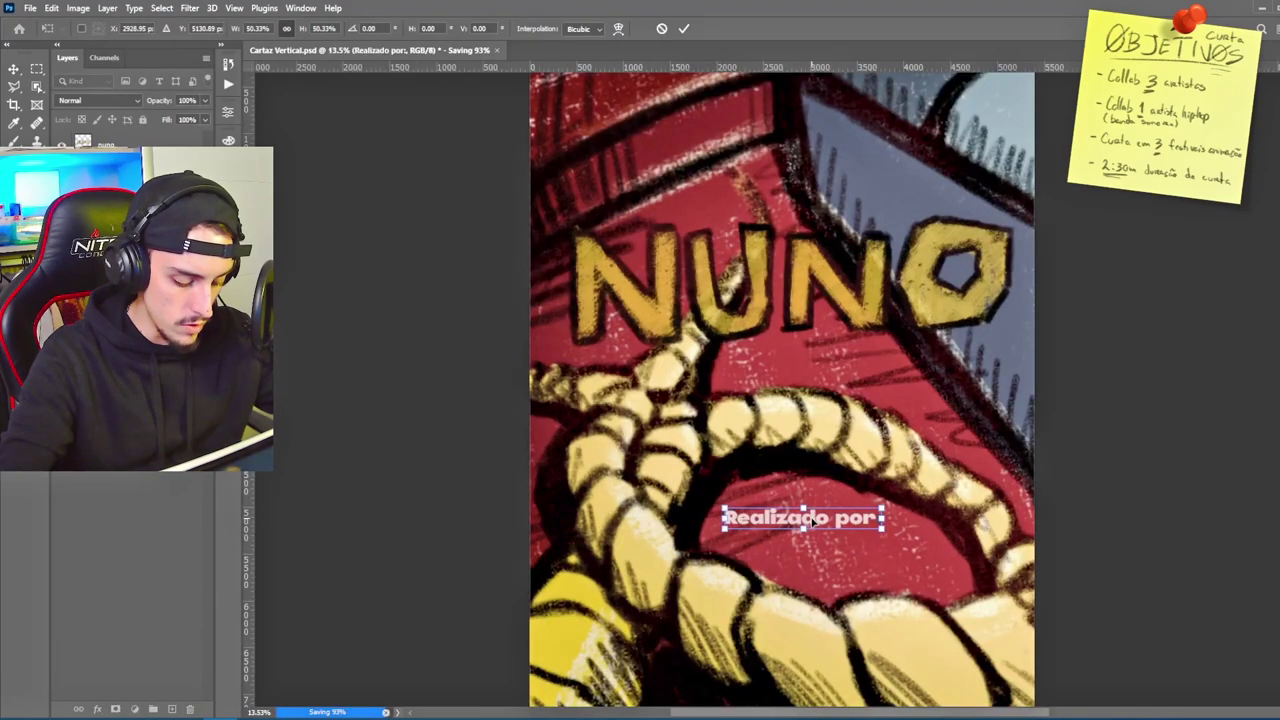
pyautogui.moveTo(810, 520); pyautogui.dragTo(823, 509)
pyautogui.moveTo(737, 498); pyautogui.dragTo(800, 512)
# Step: Duplicate the credit line below and retype the copy with the director's name
pyautogui.press('Return')
pyautogui.hotkey('ctrl', 'j')
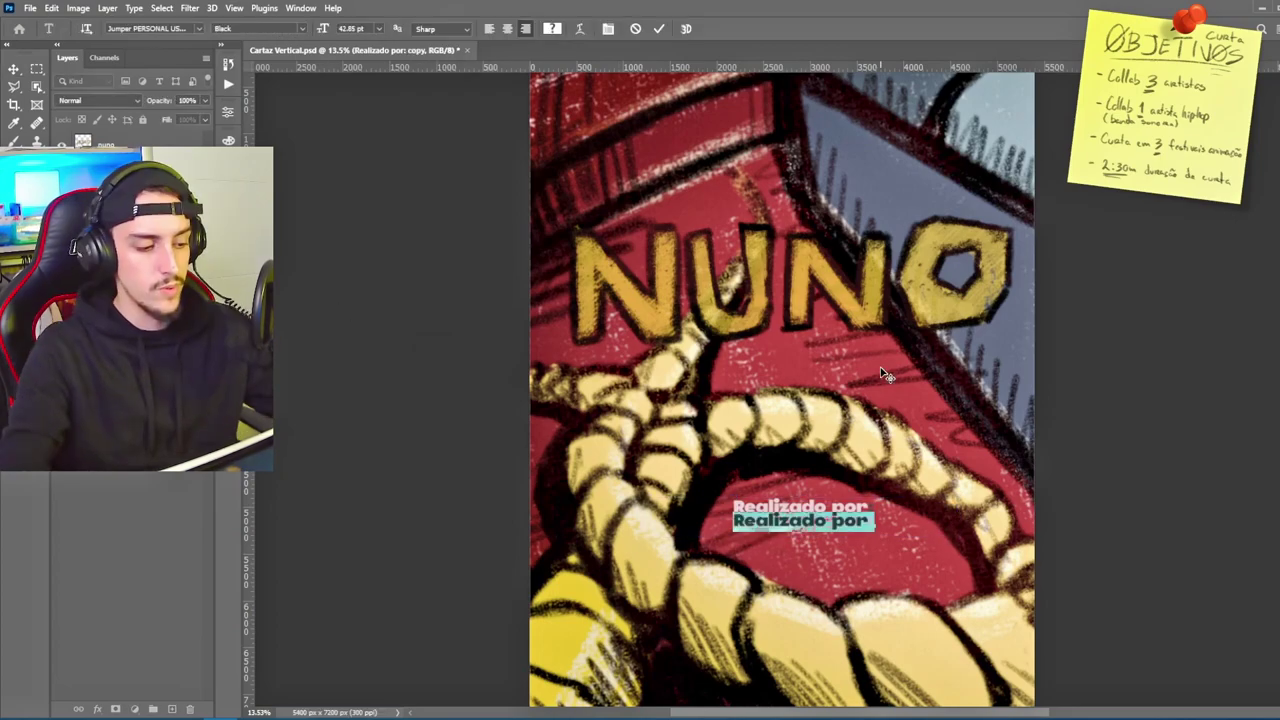
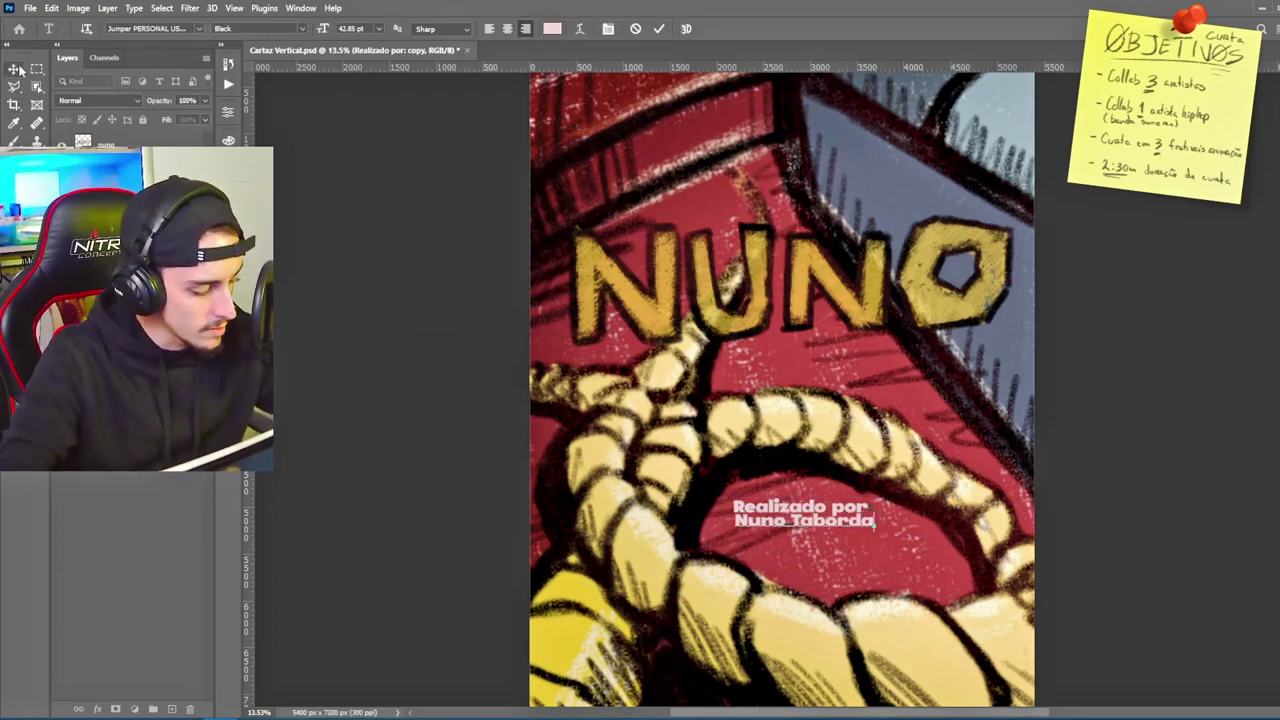
pyautogui.hotkey('ctrl', 'Return')
pyautogui.scroll(1, 848, 572)
pyautogui.scroll(4, 866, 550)
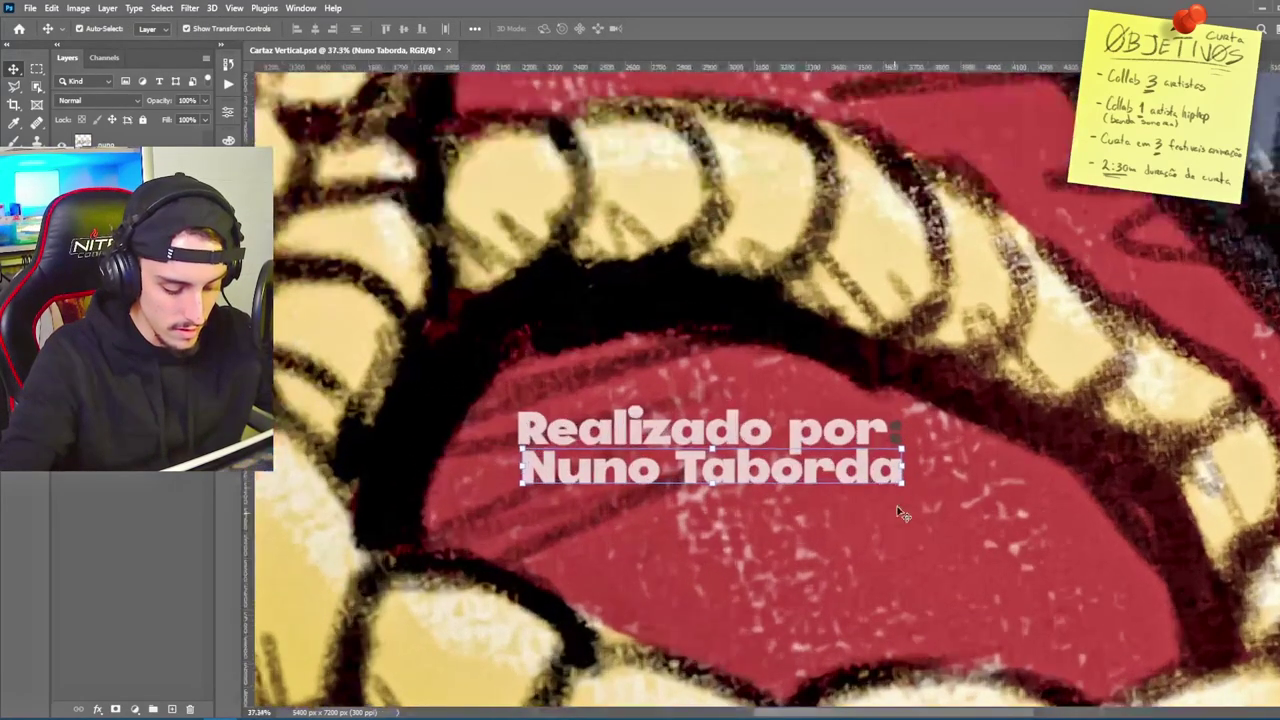
pyautogui.press('t')
pyautogui.click(898, 435)
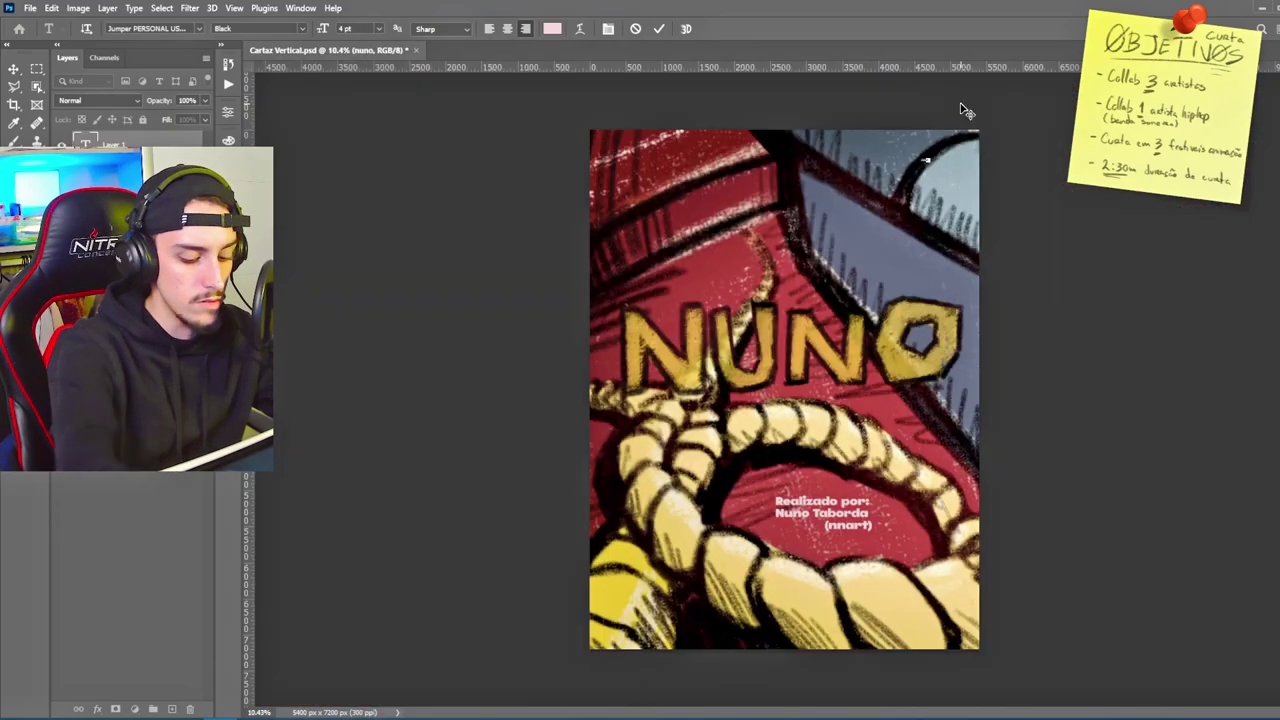
# Step: Paste the 4'20 label and place it in the poster's top-left corner
pyautogui.press('Escape')
pyautogui.press('v')
pyautogui.hotkey('ctrl', 'v')
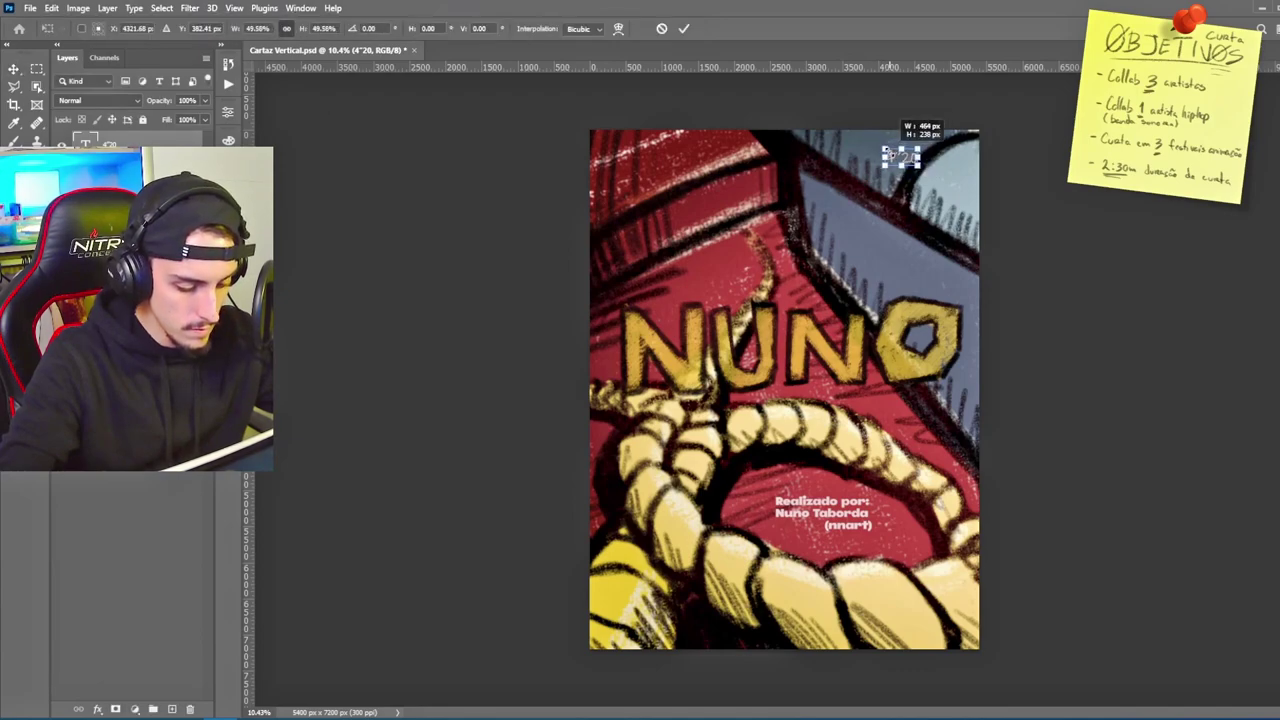
pyautogui.scroll(3, 868, 146)
pyautogui.moveTo(1010, 255); pyautogui.dragTo(484, 246)
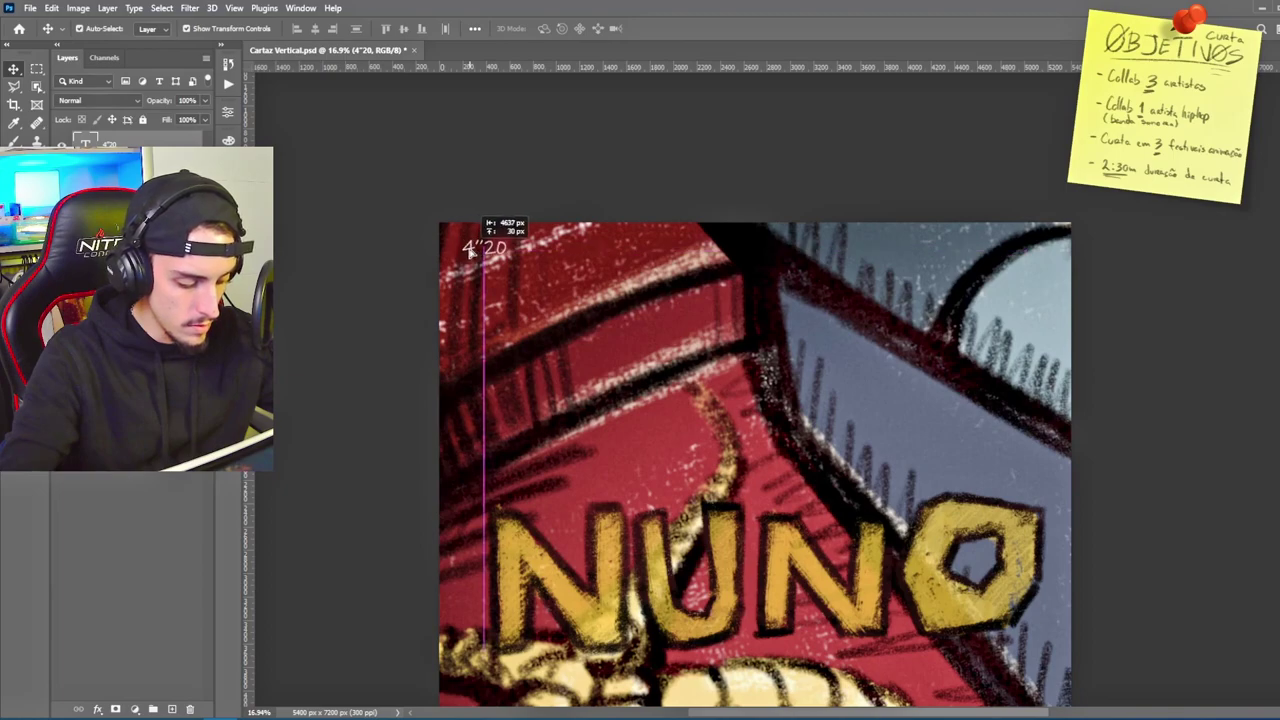
# Step: Raise the NUNO title's Outer Glow opacity to about 69%
pyautogui.scroll(-3, 484, 246)
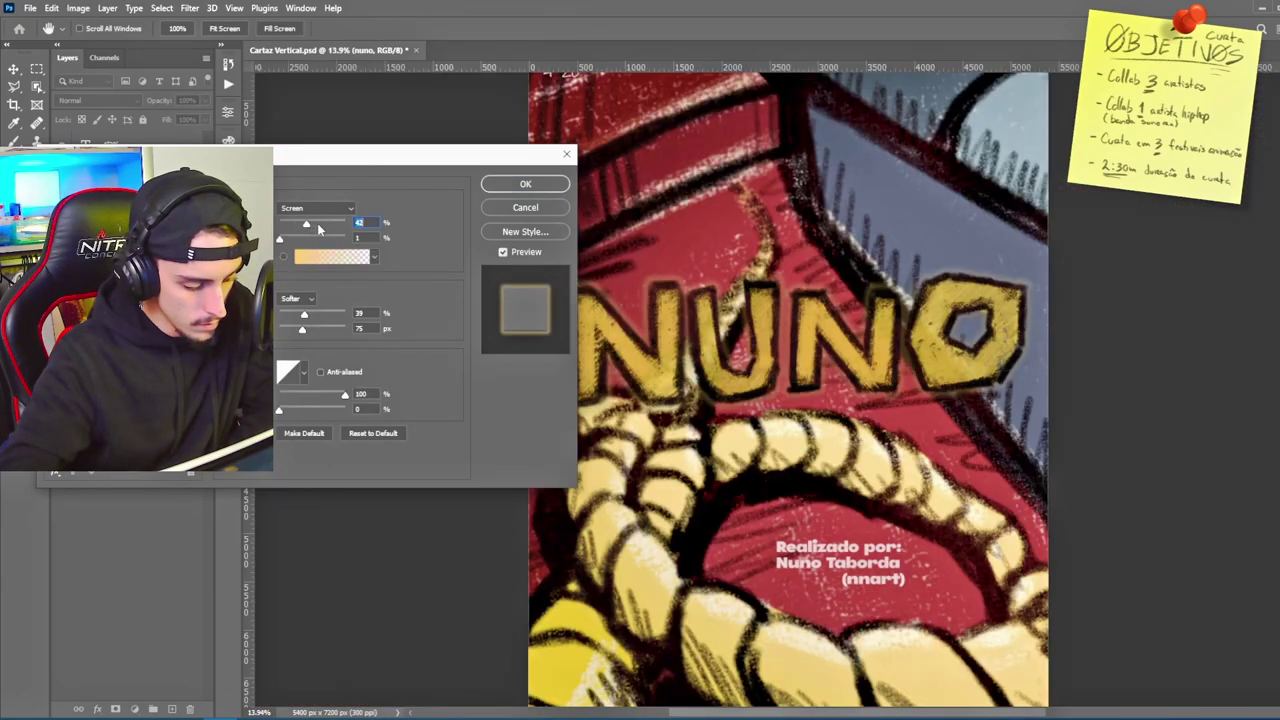
pyautogui.click(318, 226)
pyautogui.click(326, 226)
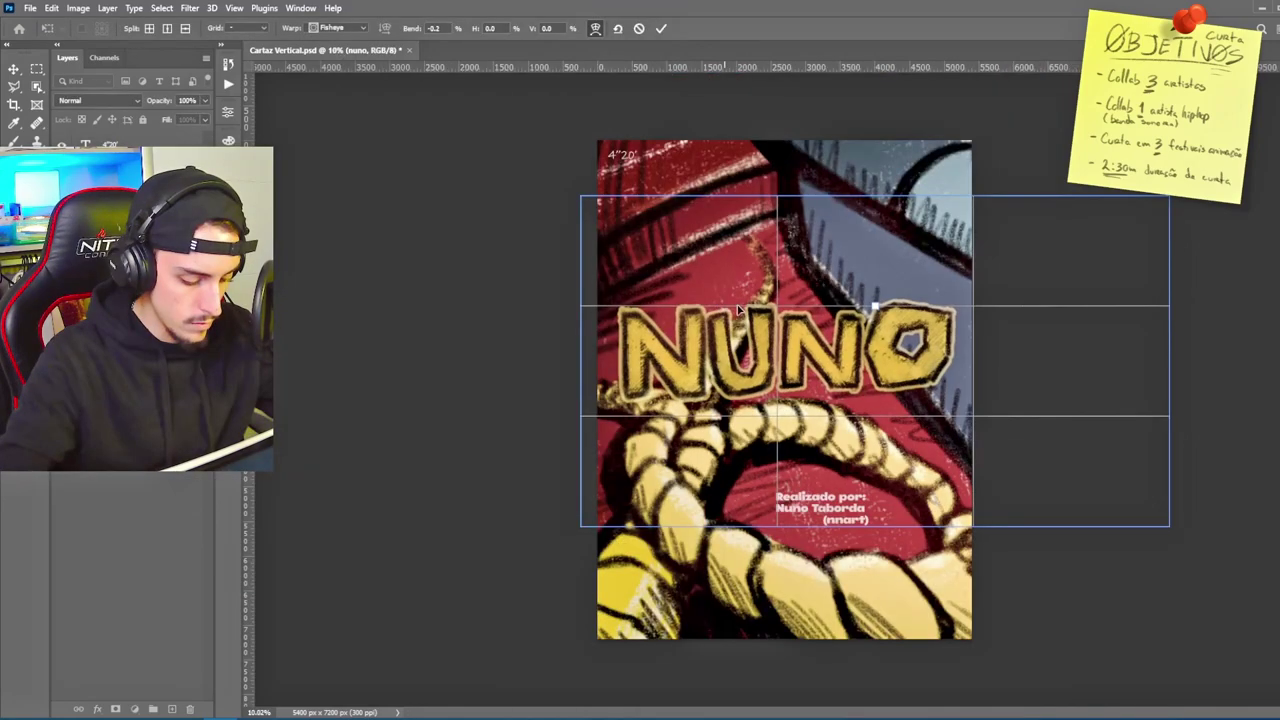
# Step: Warp the NUNO title with a Fisheye bend, settling on -25.5 after trying other values
pyautogui.moveTo(875, 307)
pyautogui.mouseDown()
pyautogui.moveTo(870, 289)
pyautogui.moveTo(875, 306)
pyautogui.mouseUp()
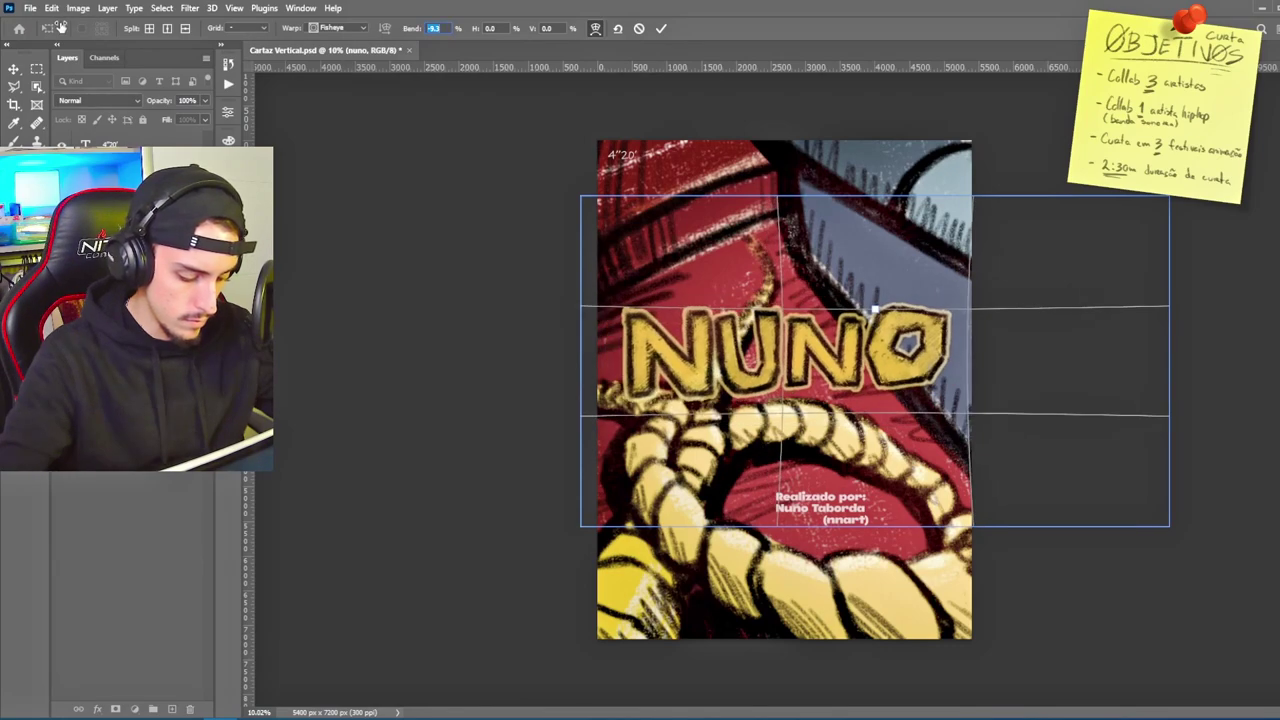
pyautogui.write('13.4')
pyautogui.press('Return')
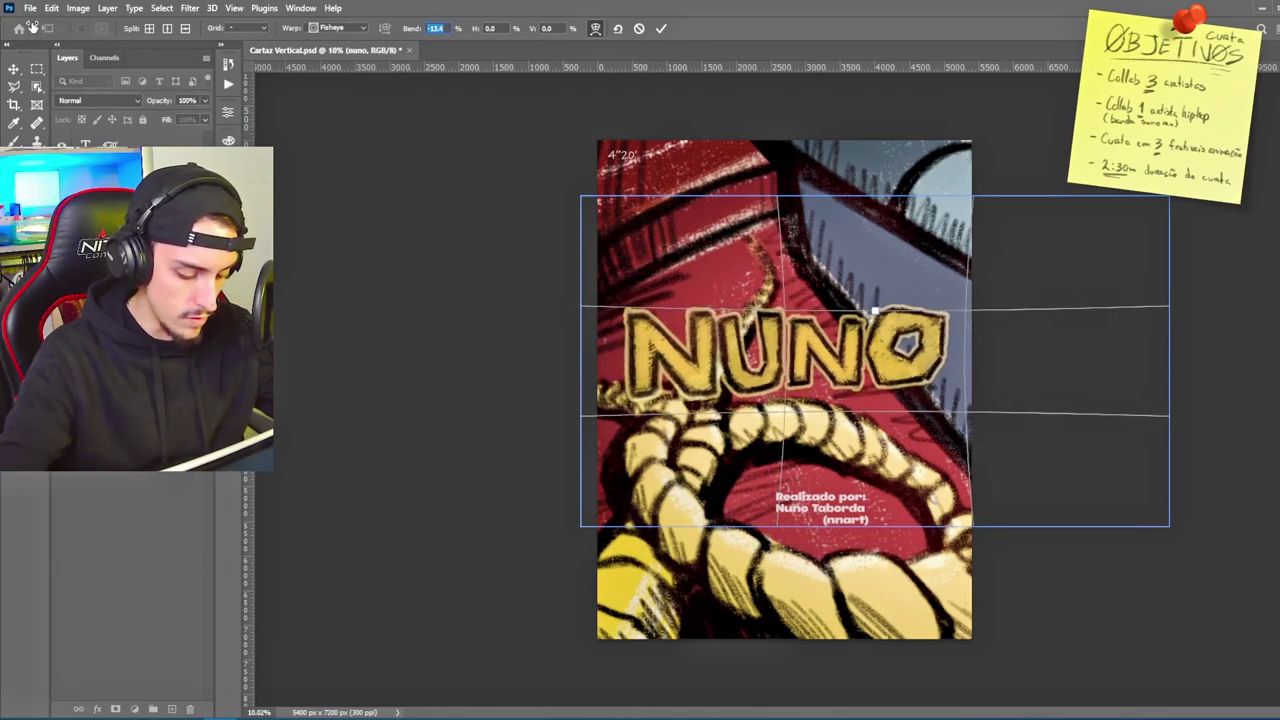
pyautogui.write('15.5')
pyautogui.press('Return')
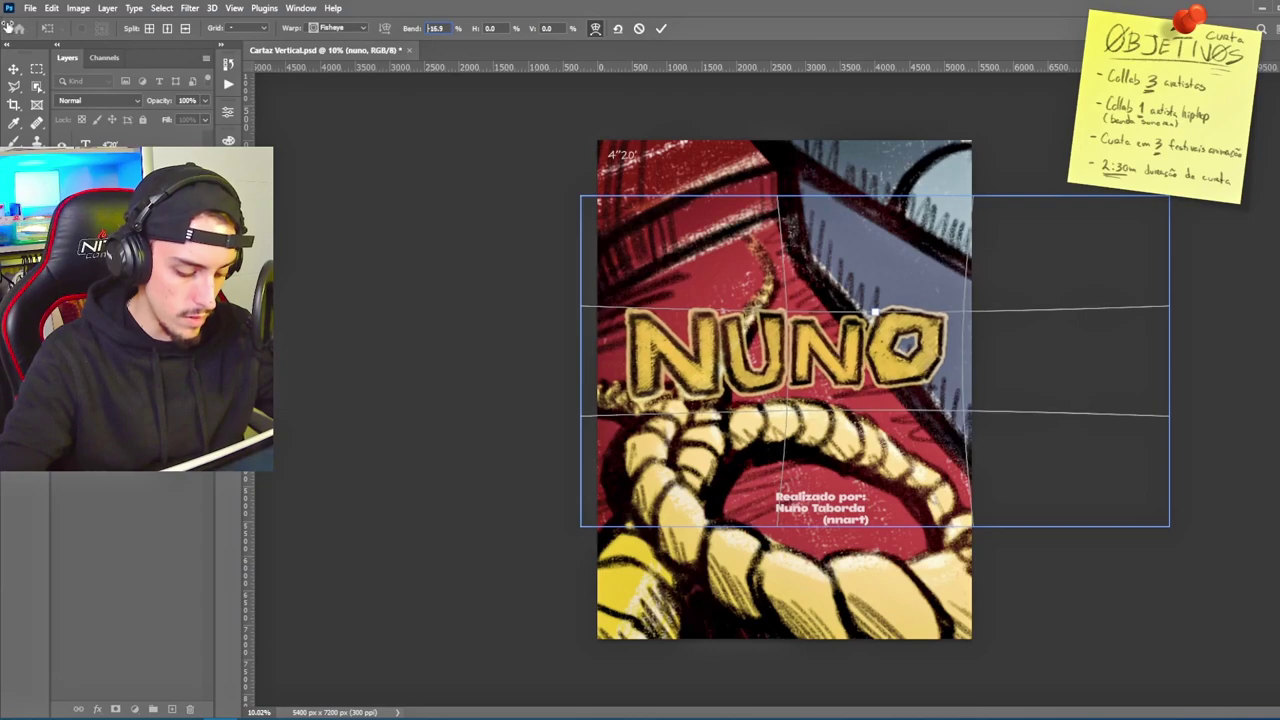
pyautogui.write('-28.4')
pyautogui.press('Return')
pyautogui.write('-25.5')
pyautogui.press('Return')
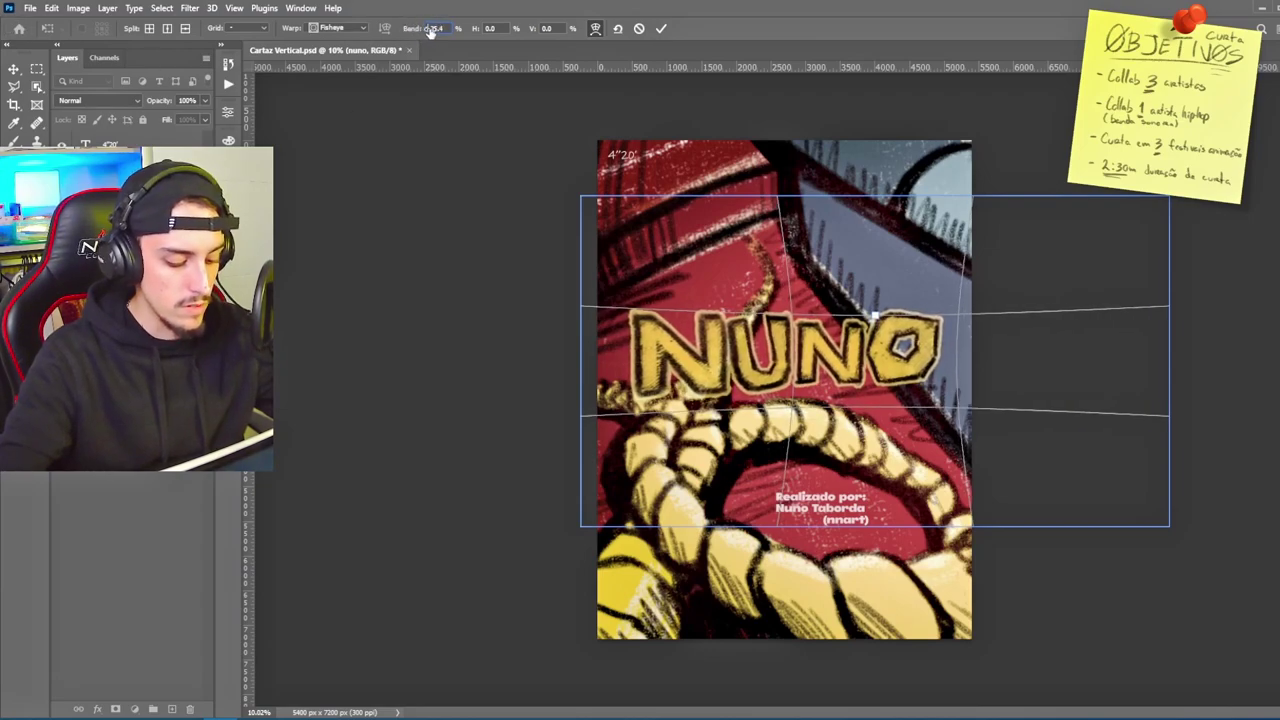
# Step: Keep the default warp grid and enlarge the placed texture to cover the poster
pyautogui.click(247, 28)
pyautogui.click(249, 38)
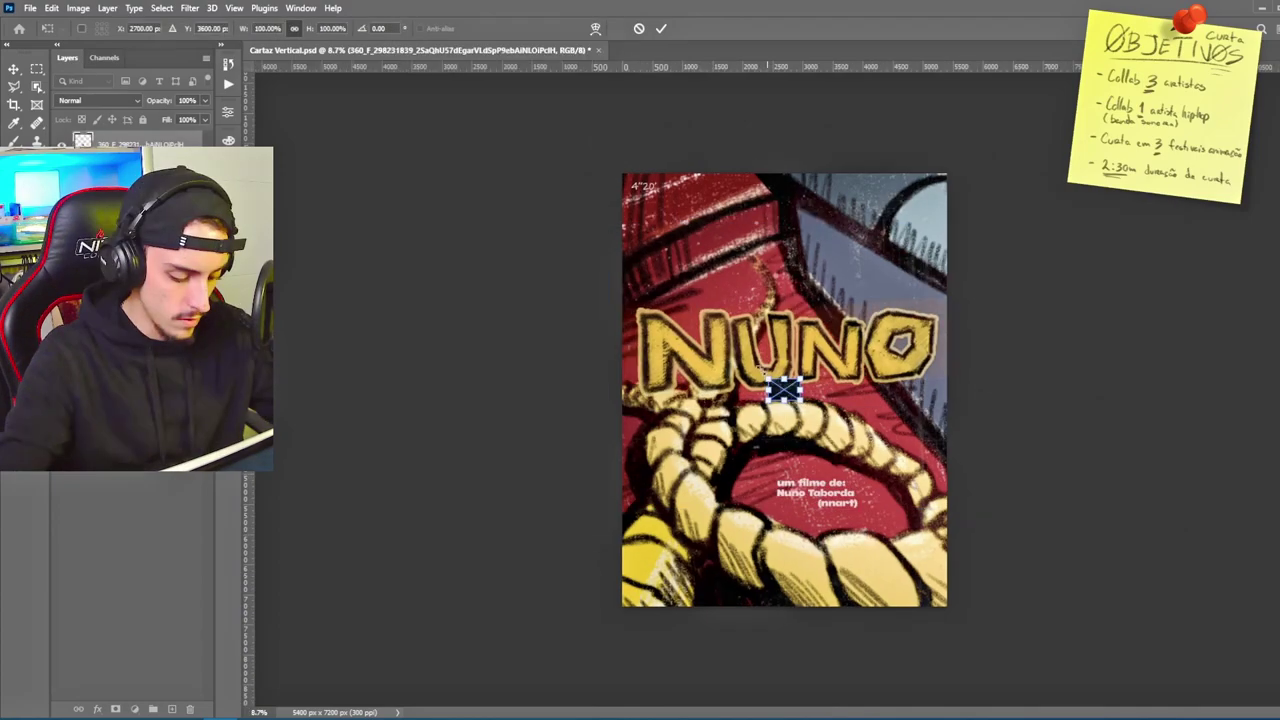
pyautogui.moveTo(770, 380); pyautogui.dragTo(522, 162)
# Step: Rotate the scratch texture to portrait and set its blending to Screen
pyautogui.moveTo(1040, 166); pyautogui.dragTo(633, 170)
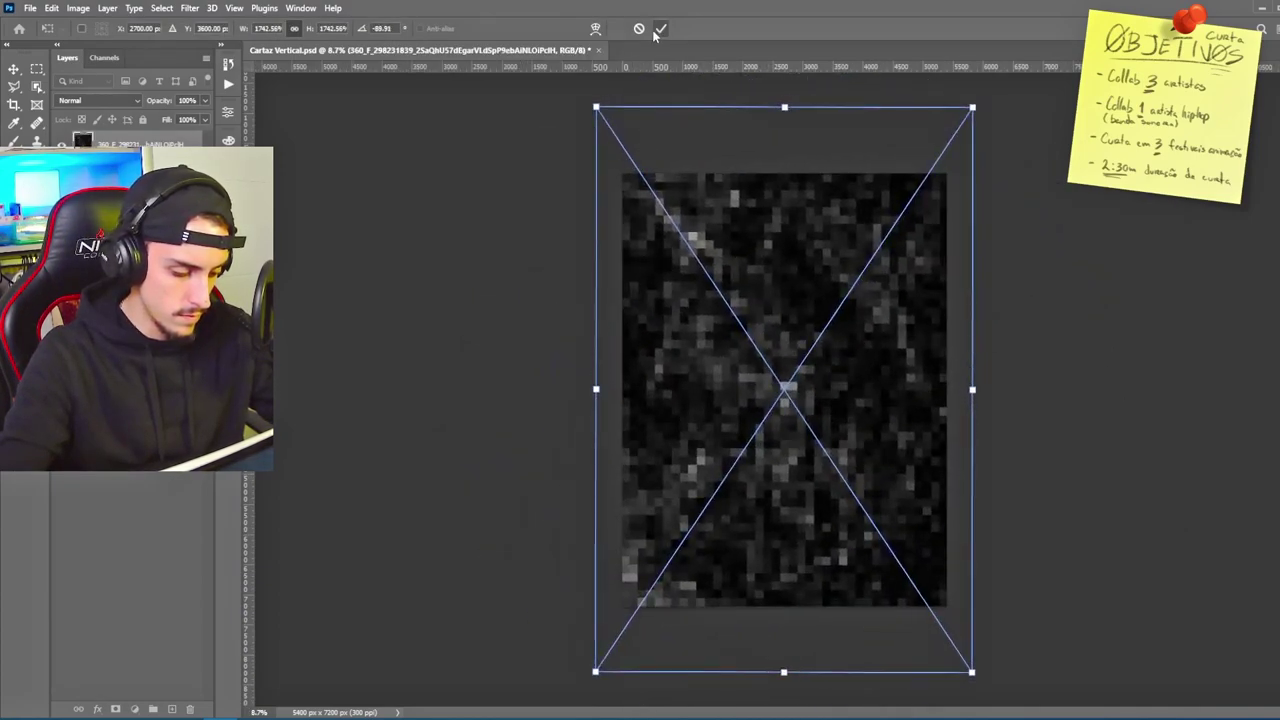
pyautogui.click(661, 28)
pyautogui.click(98, 100)
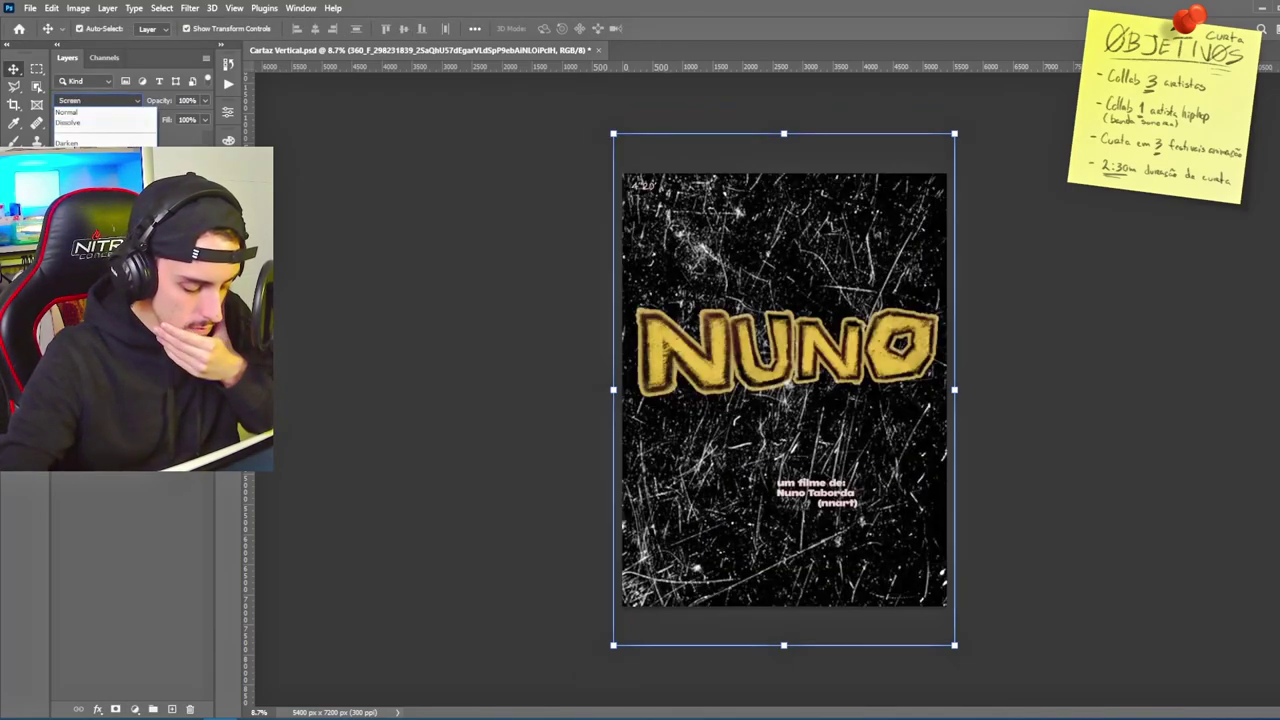
pyautogui.press('Return')
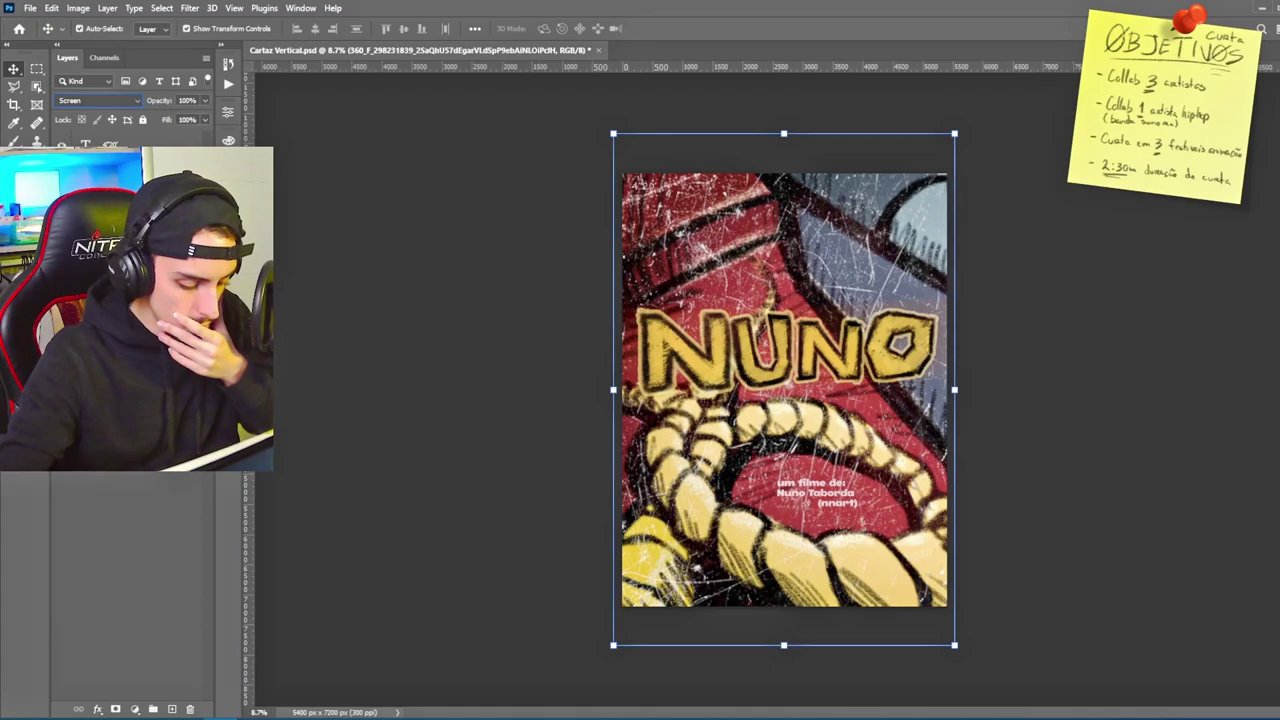
# Step: Enlarge the red-to-orange gradient image over the poster and raise its opacity to about 53%
pyautogui.moveTo(920, 166); pyautogui.dragTo(952, 95)
pyautogui.press('Escape')
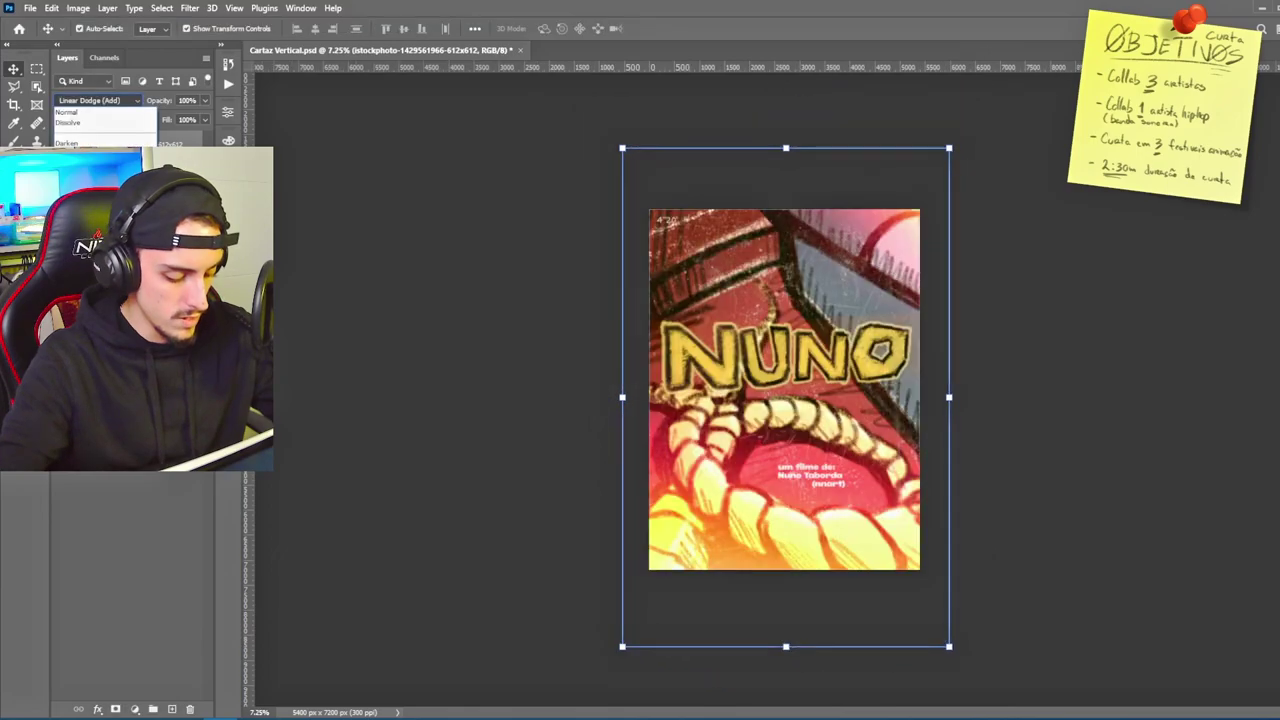
pyautogui.press('Down')
pyautogui.press('Down')
pyautogui.press('Down')
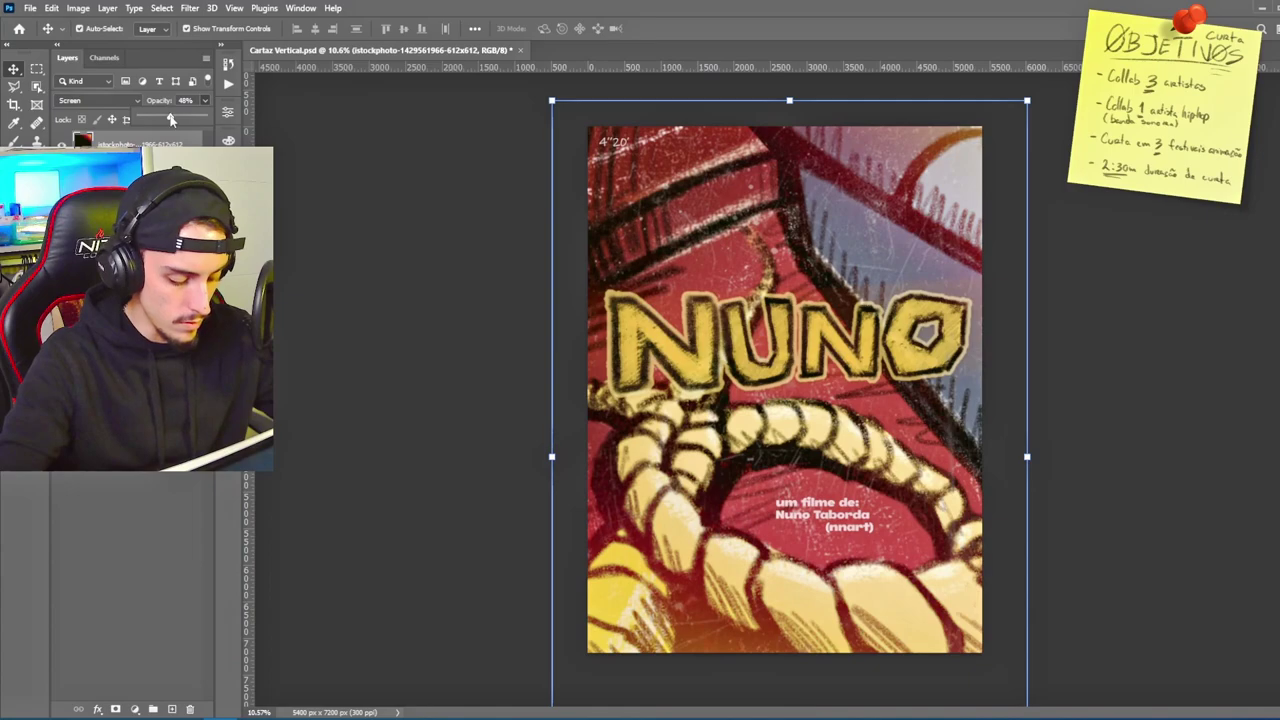
pyautogui.moveTo(156, 119); pyautogui.dragTo(168, 119)
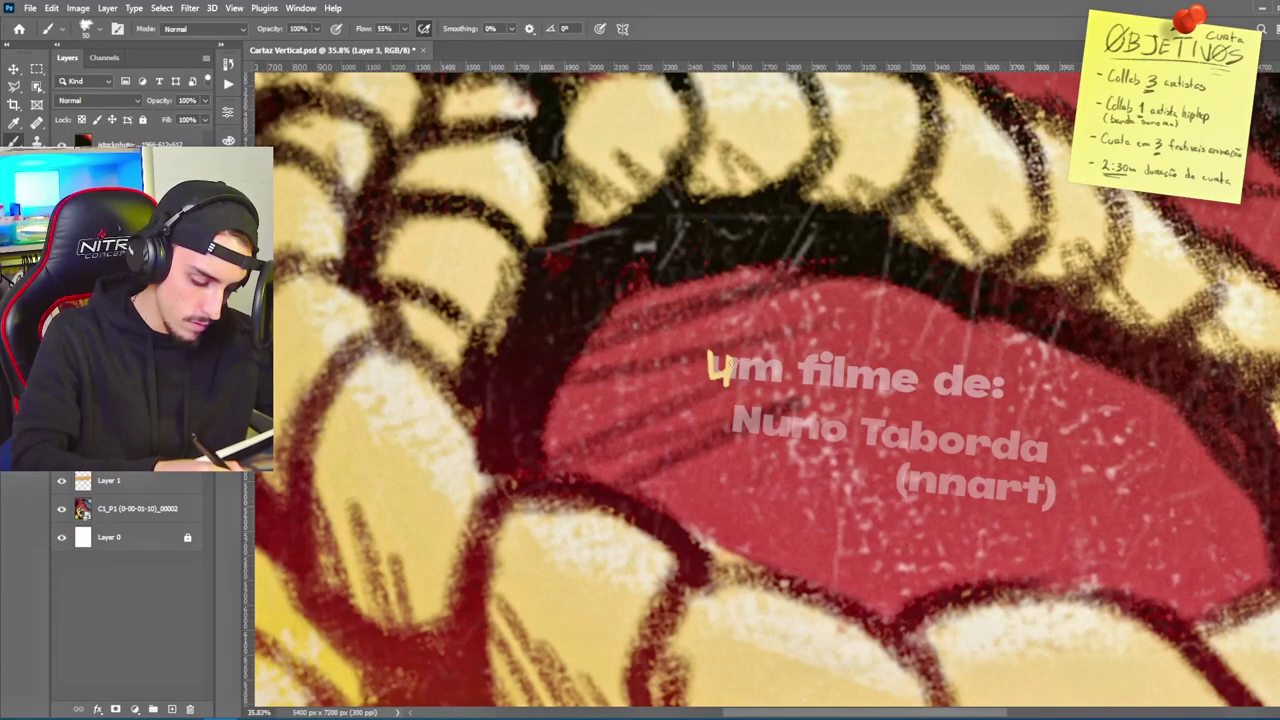
# Step: Hand-letter 'um filme de:' and the director's name in yellow over the typed credit
pyautogui.moveTo(738, 381)
pyautogui.mouseDown()
pyautogui.moveTo(769, 358)
pyautogui.moveTo(948, 385)
pyautogui.moveTo(956, 369)
pyautogui.moveTo(973, 400)
pyautogui.mouseUp()
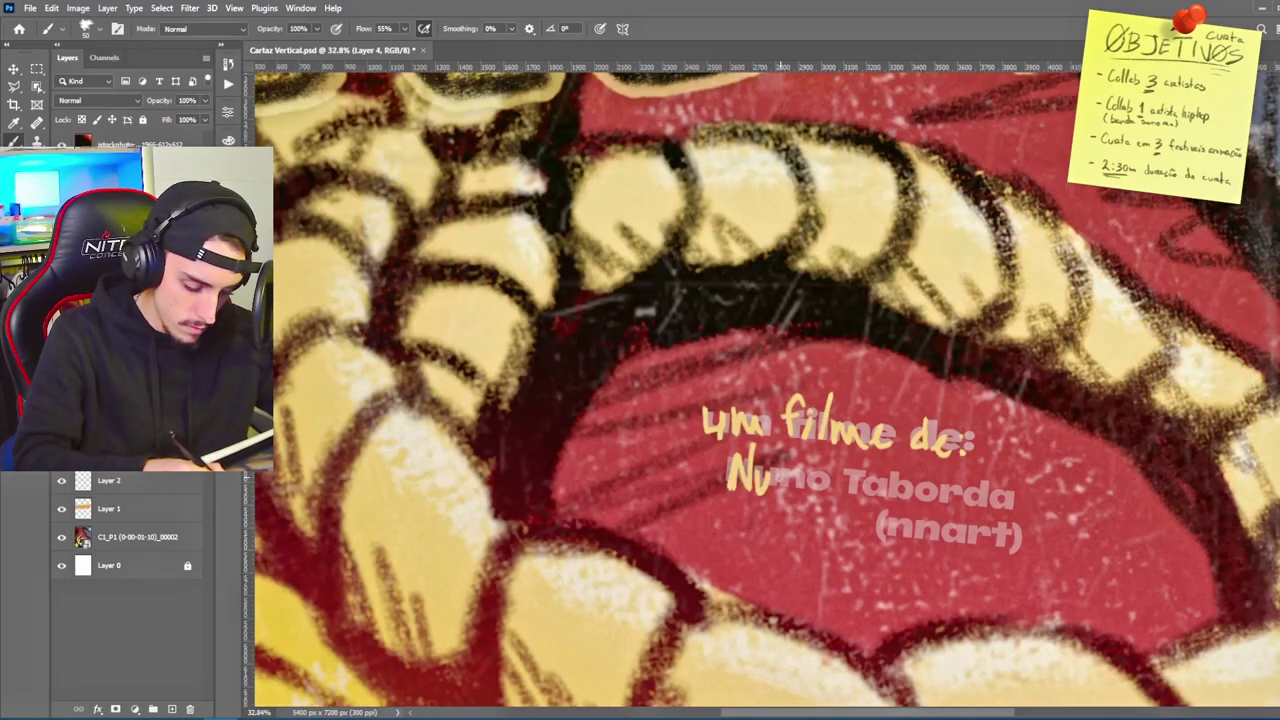
pyautogui.moveTo(772, 472)
pyautogui.mouseDown()
pyautogui.moveTo(800, 490)
pyautogui.moveTo(805, 478)
pyautogui.moveTo(995, 500)
pyautogui.mouseUp()
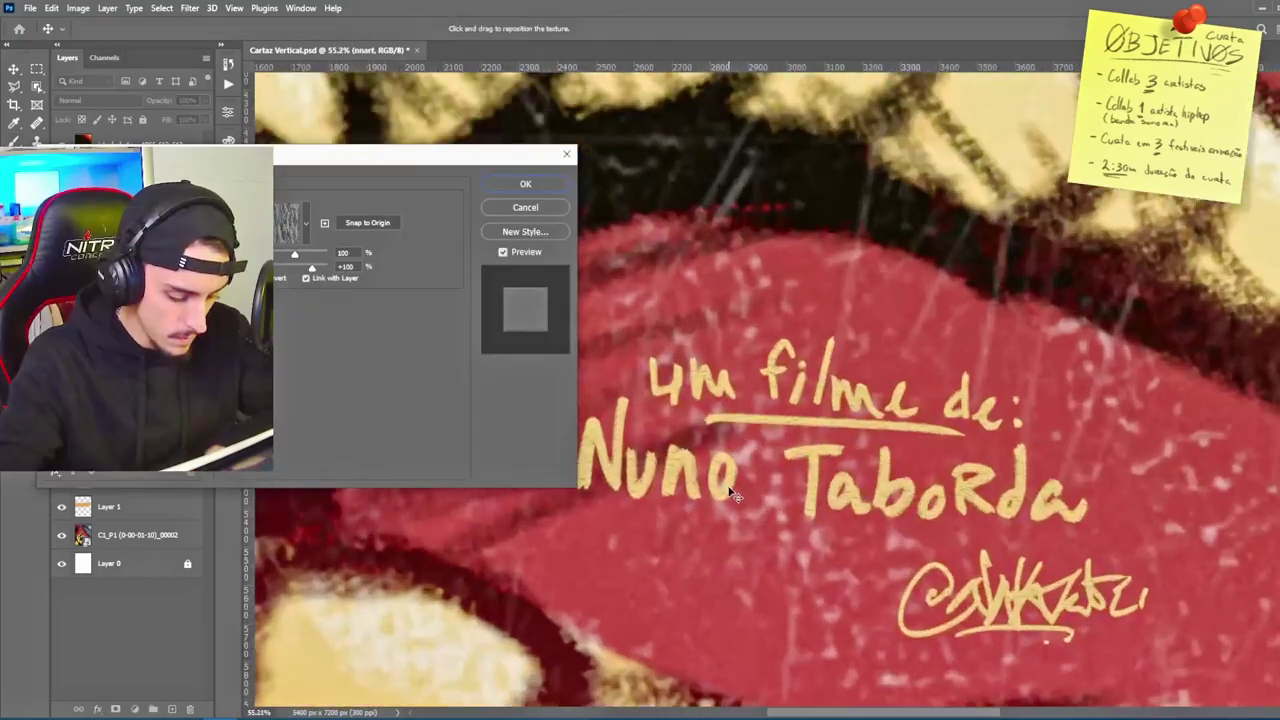
pyautogui.scroll(-2, 730, 492)
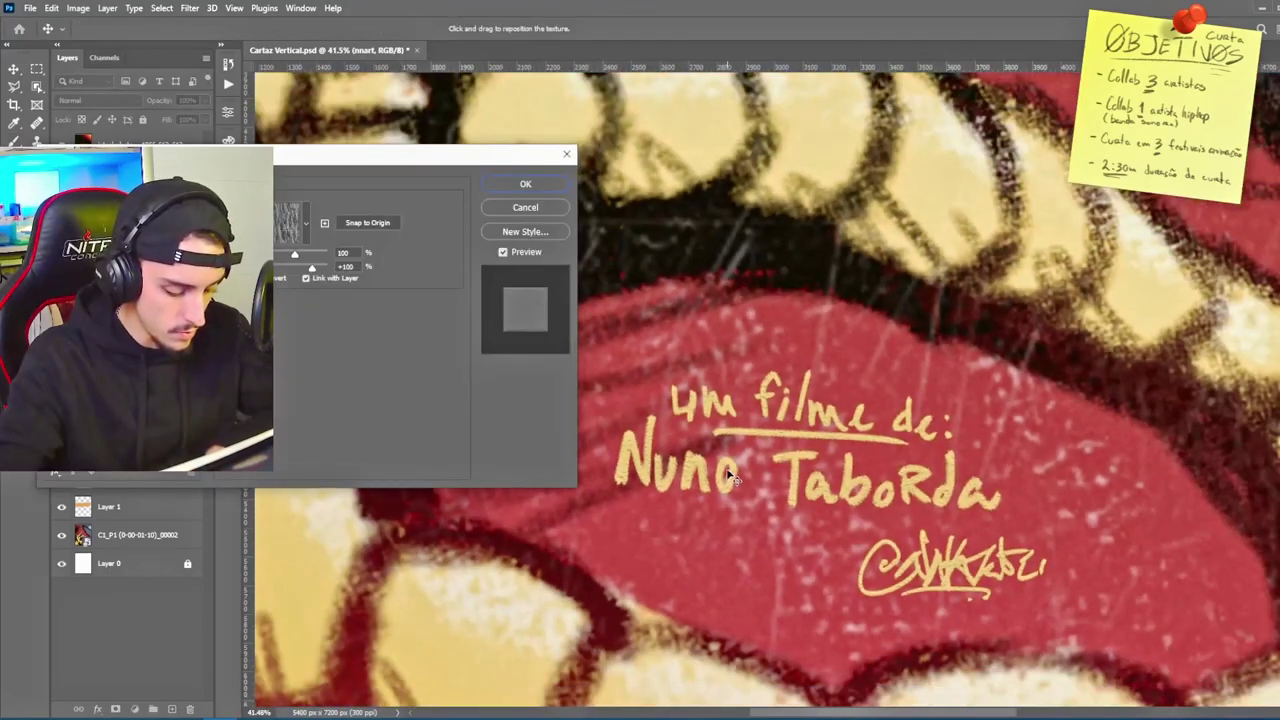
# Step: Give the credit a pattern texture, a beige-to-red gradient, and a 51 px drop shadow distance
pyautogui.click(302, 226)
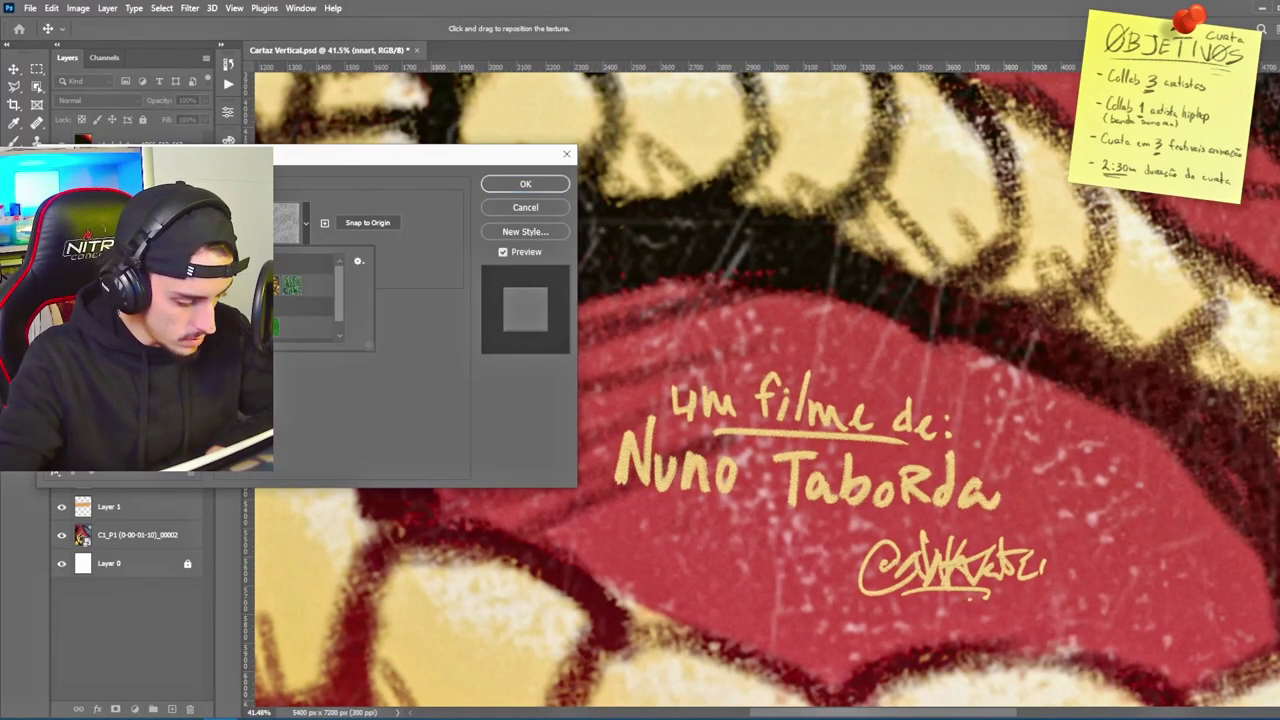
pyautogui.click(292, 226)
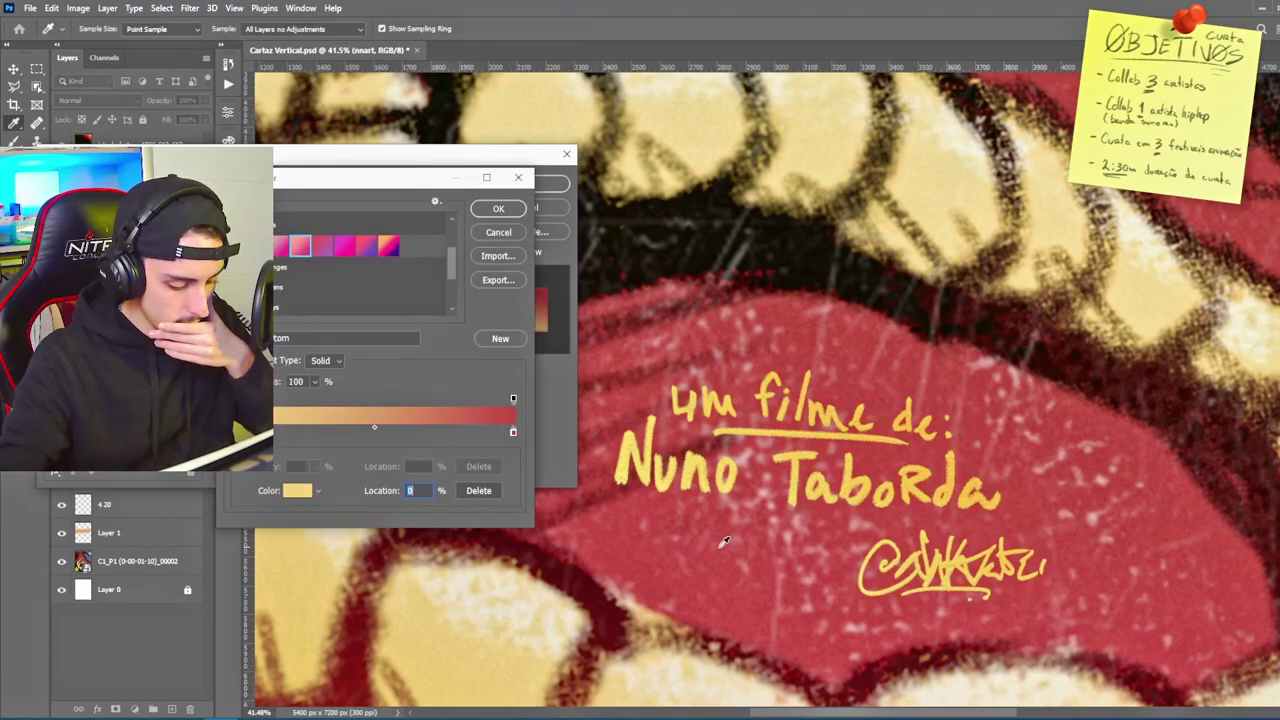
pyautogui.click(726, 541)
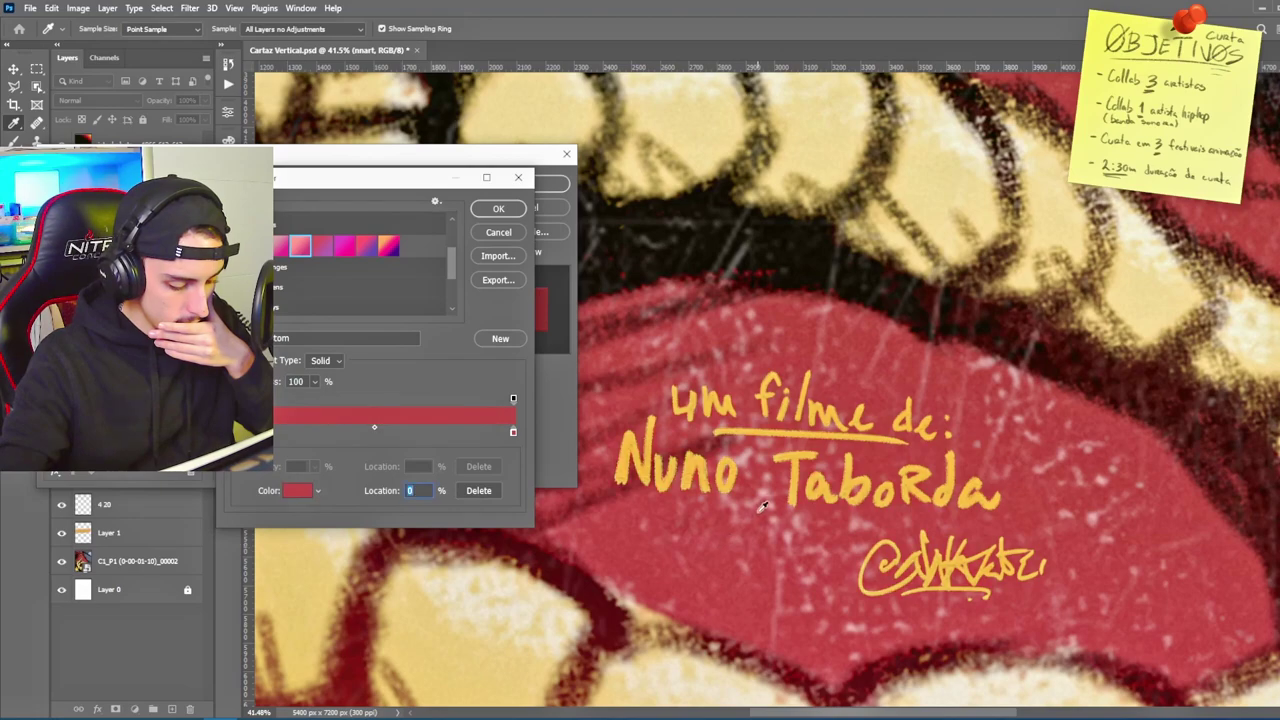
pyautogui.click(391, 431)
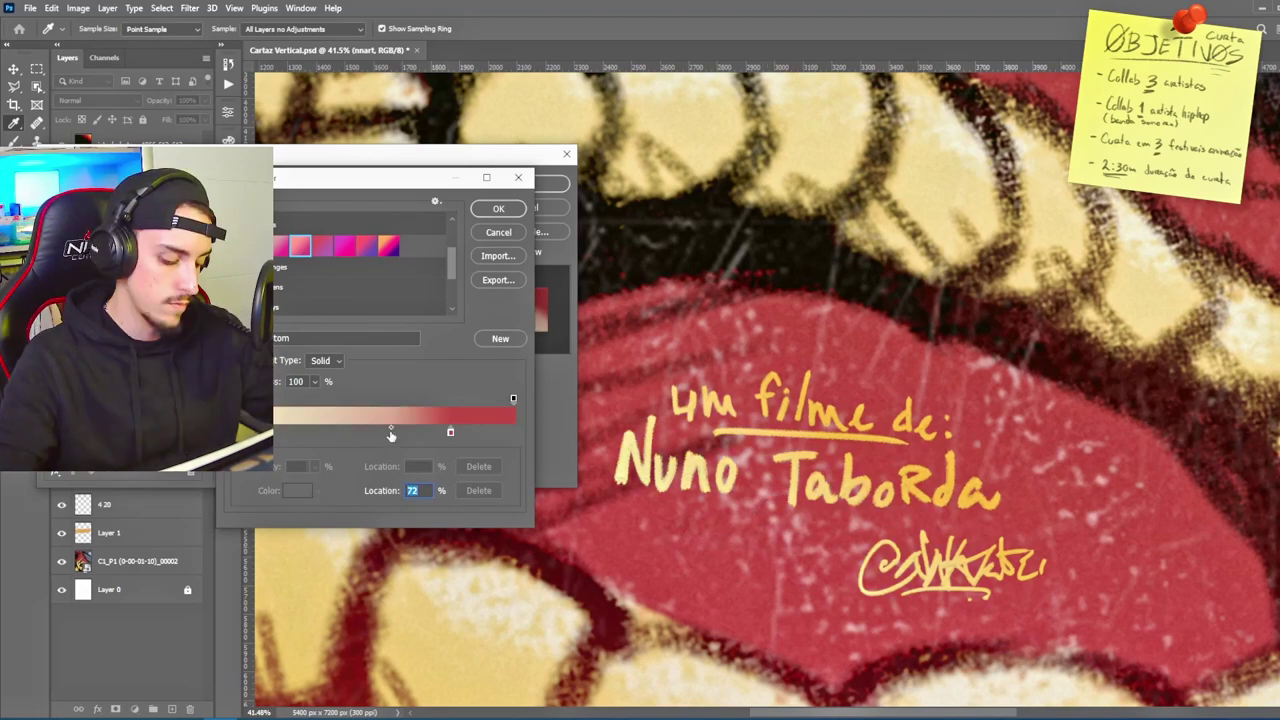
pyautogui.press('Return')
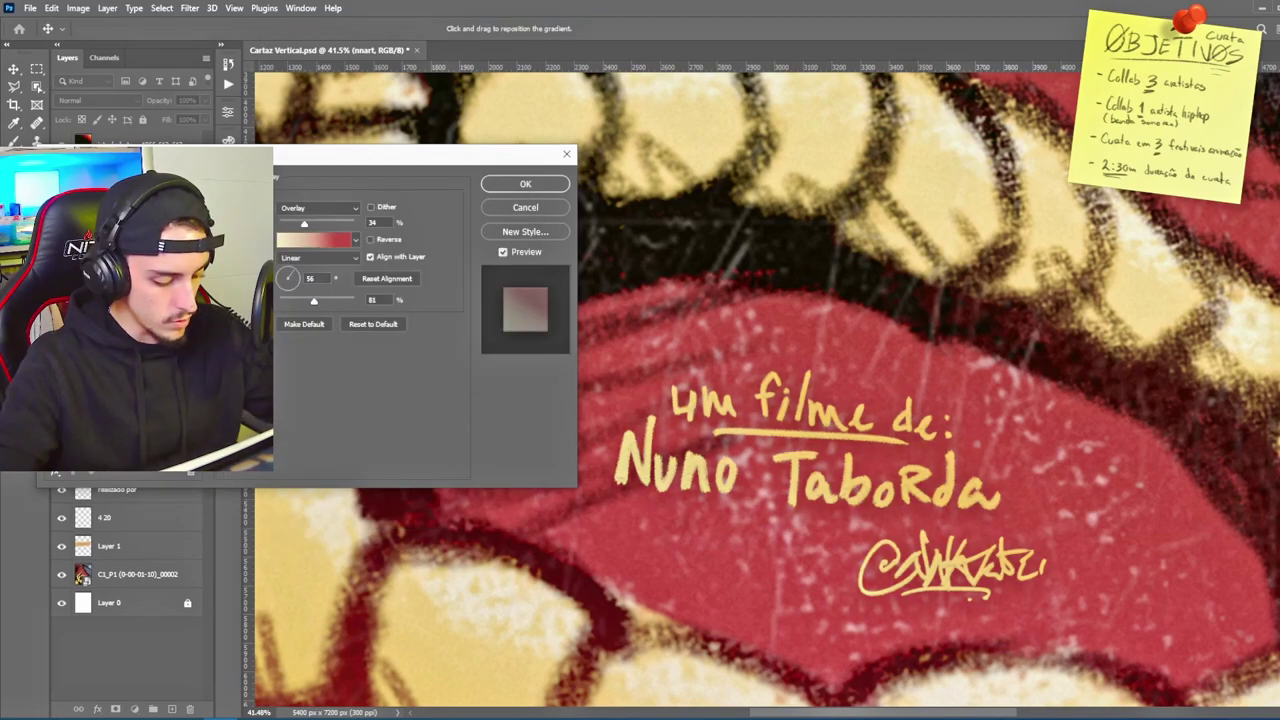
pyautogui.click(180, 412)
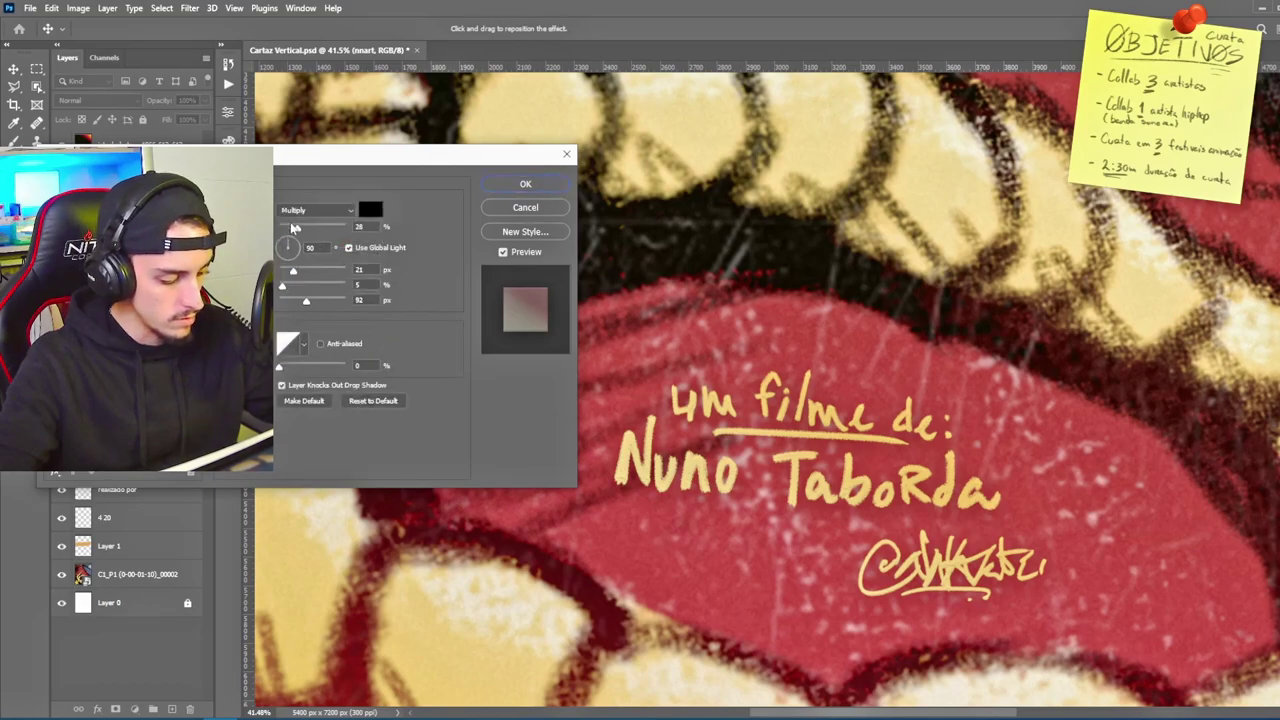
pyautogui.moveTo(293, 271); pyautogui.dragTo(311, 274)
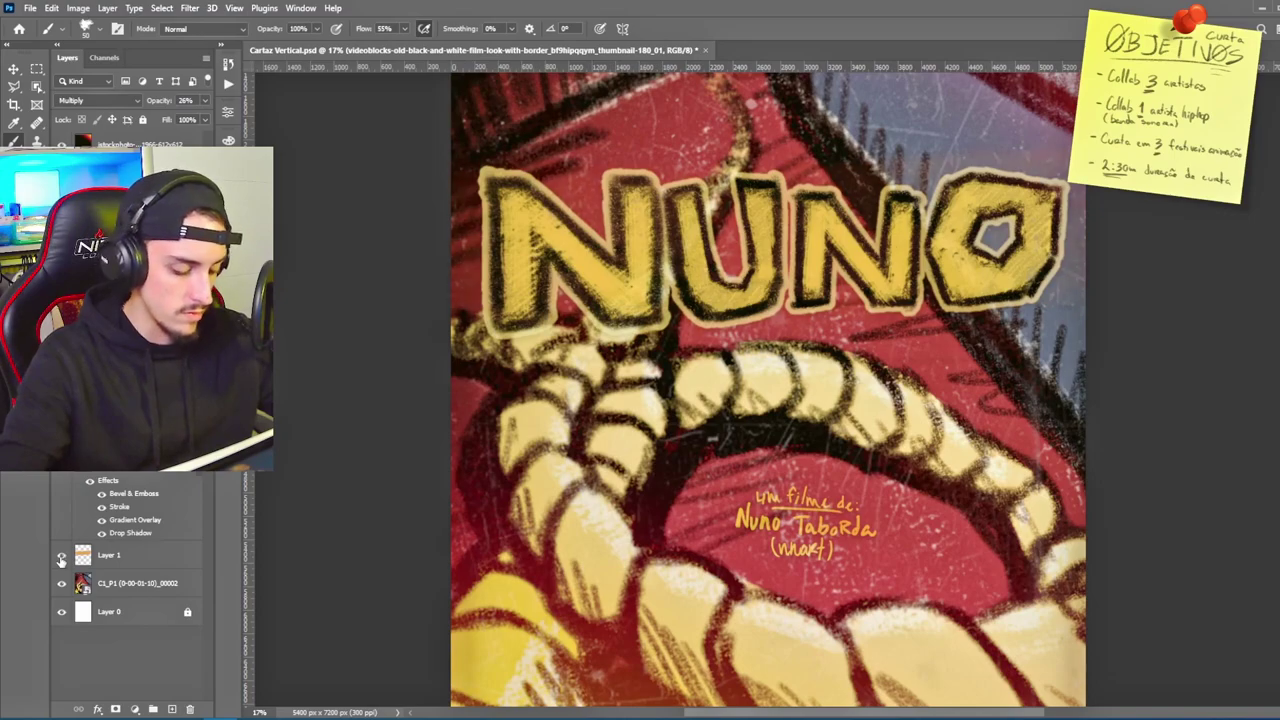
# Step: Move the orange Layer 1 glow down over the mouth area and save the poster
pyautogui.click(61, 558)
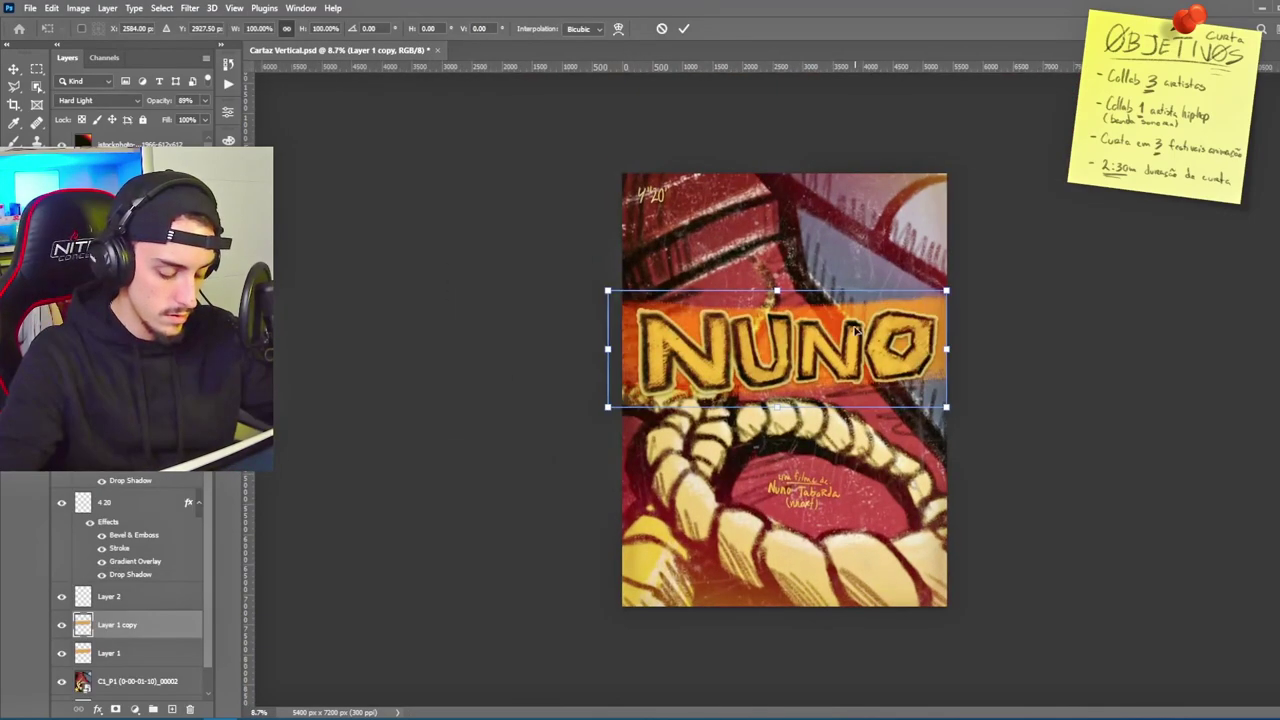
pyautogui.moveTo(855, 330)
pyautogui.mouseDown()
pyautogui.moveTo(920, 437)
pyautogui.moveTo(962, 435)
pyautogui.moveTo(960, 408)
pyautogui.moveTo(893, 403)
pyautogui.mouseUp()
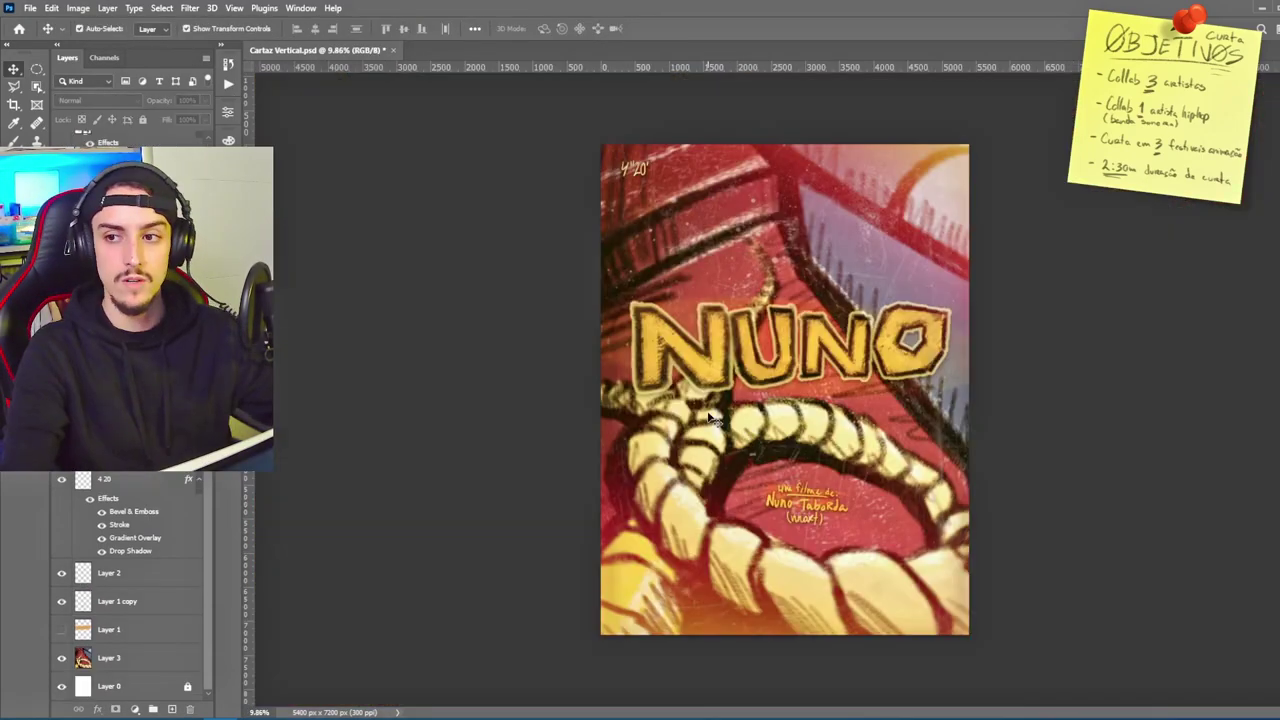
pyautogui.hotkey('ctrl', 's')
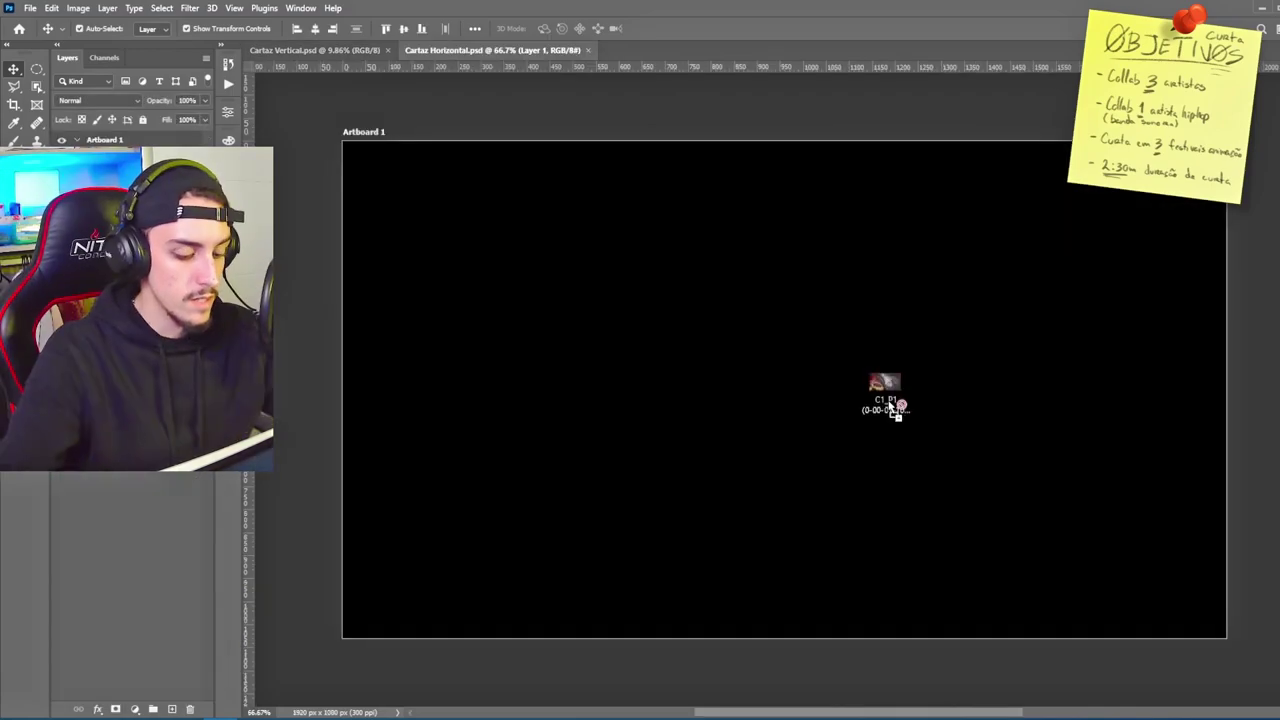
# Step: Place the hand-and-rope artwork into the Cartaz Horizontal poster
pyautogui.moveTo(886, 400); pyautogui.dragTo(834, 374)
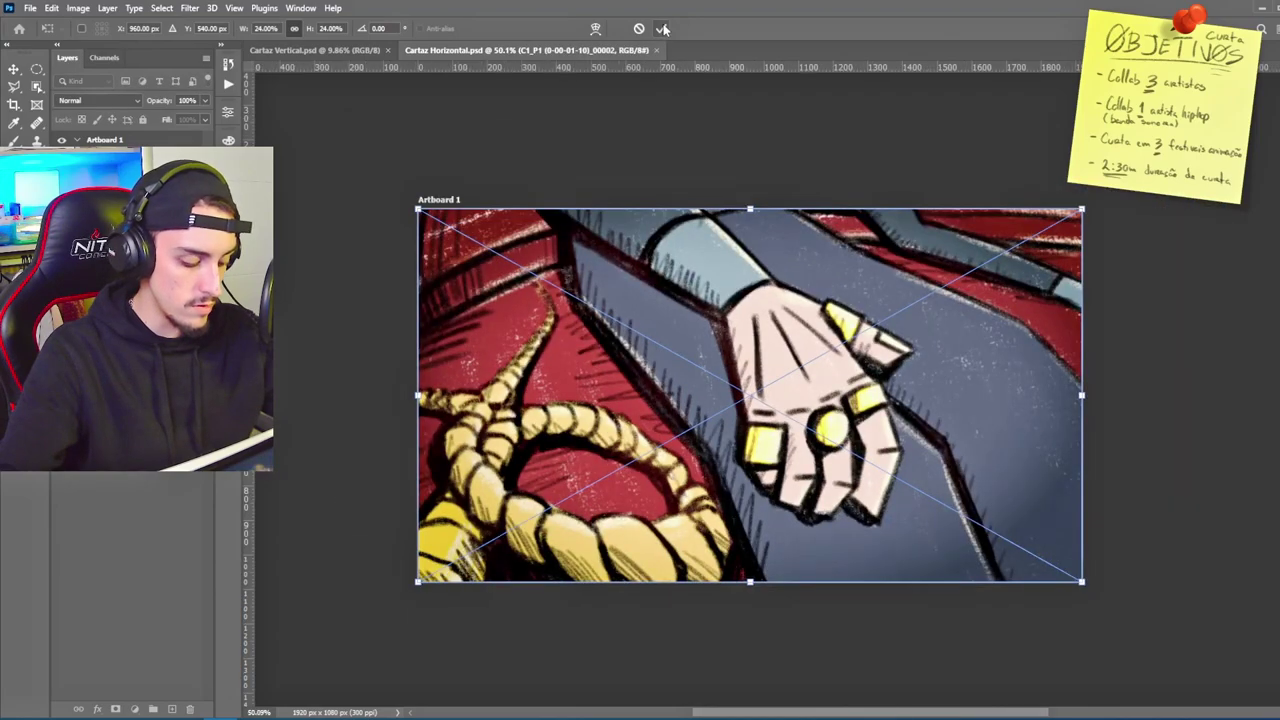
pyautogui.click(663, 29)
pyautogui.scroll(-3, 688, 346)
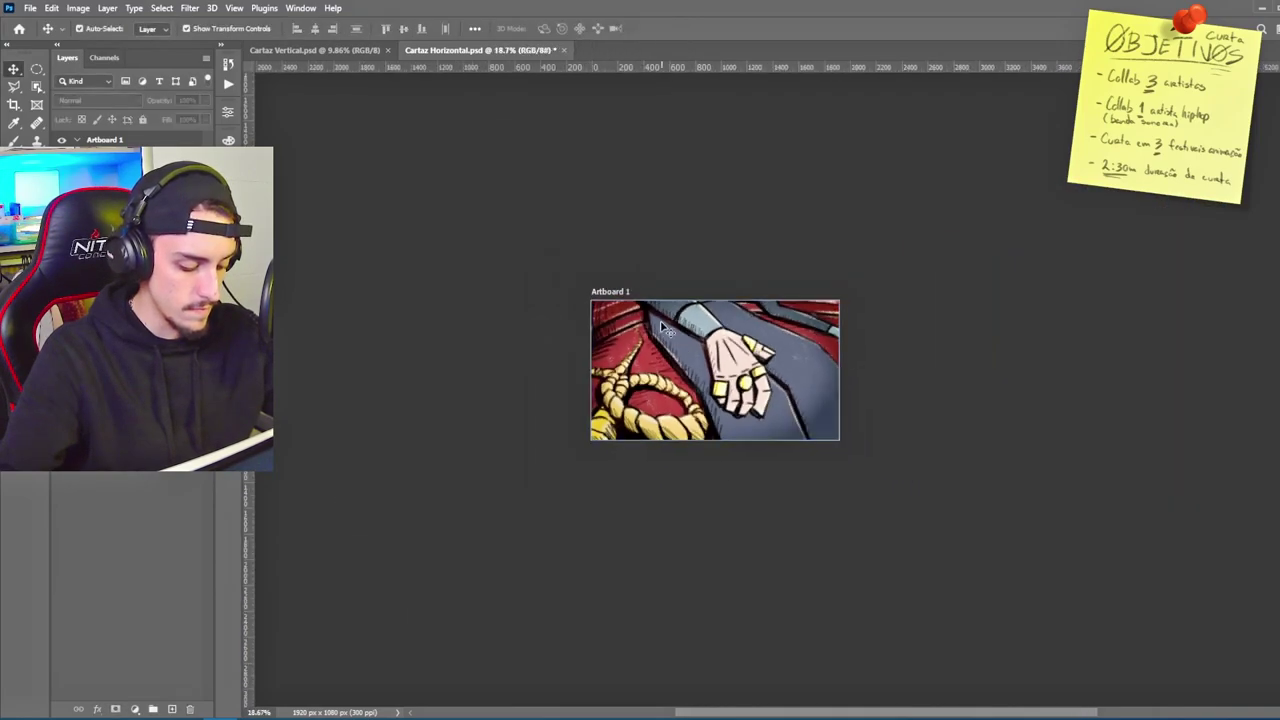
pyautogui.scroll(3, 718, 405)
pyautogui.scroll(-2, 688, 392)
# Step: Place the NUNO title at the left, scaled down to fit beside the hand
pyautogui.moveTo(1035, 397); pyautogui.dragTo(625, 330)
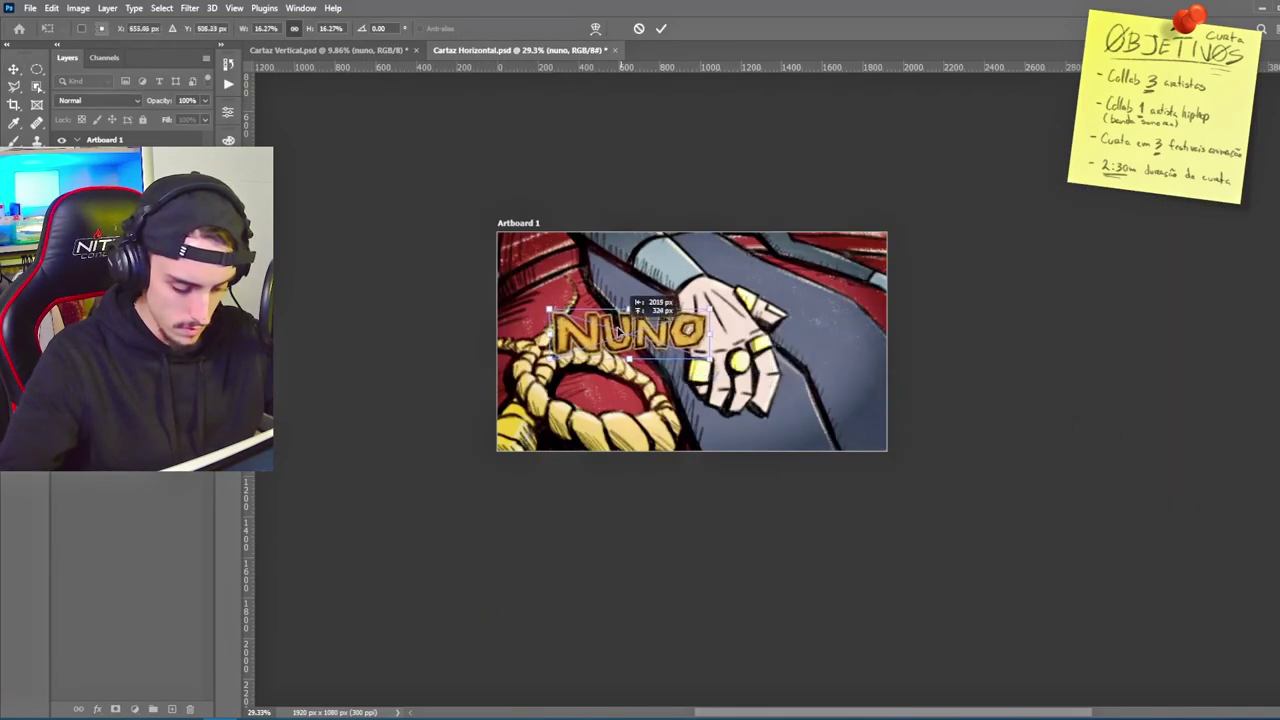
pyautogui.moveTo(548, 305); pyautogui.dragTo(558, 308)
pyautogui.press('Return')
pyautogui.scroll(5, 600, 330)
pyautogui.scroll(-4, 600, 330)
# Step: Put the credits right of the hand and a small 4'20 mark in the top-right corner
pyautogui.moveTo(624, 356); pyautogui.dragTo(885, 380)
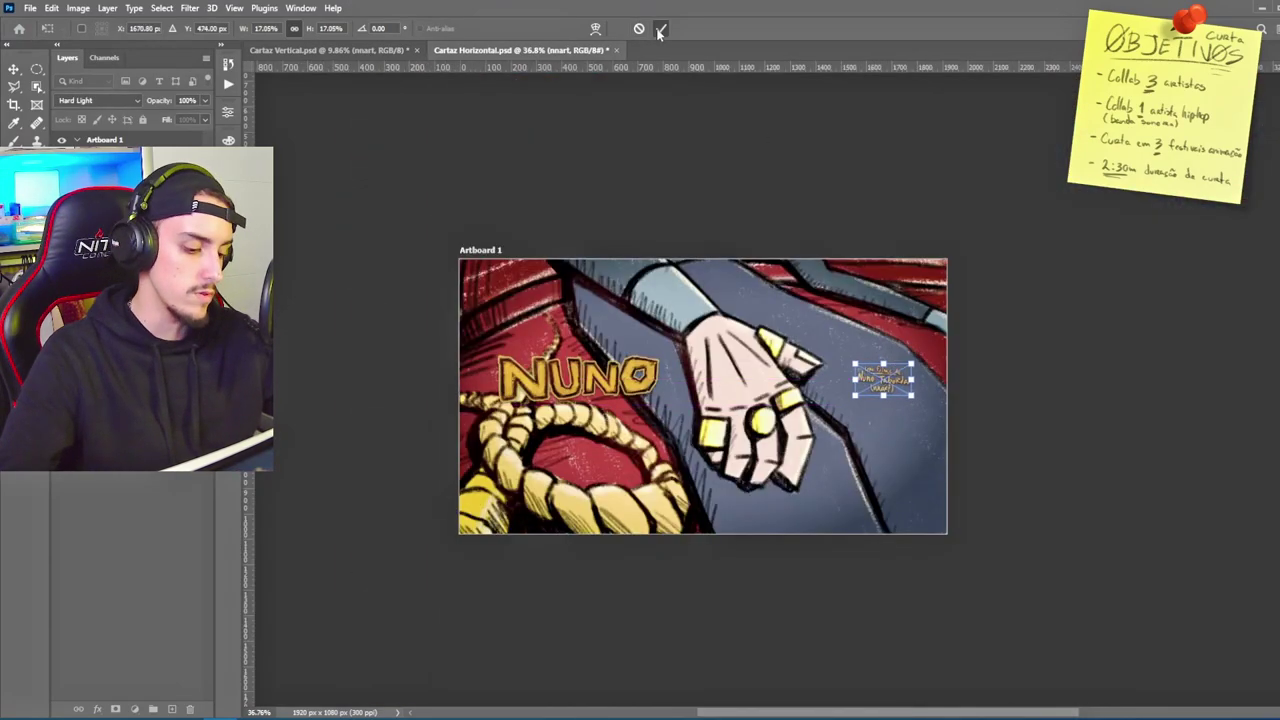
pyautogui.click(659, 30)
pyautogui.scroll(2, 547, 338)
pyautogui.hotkey('ctrl', 'v')
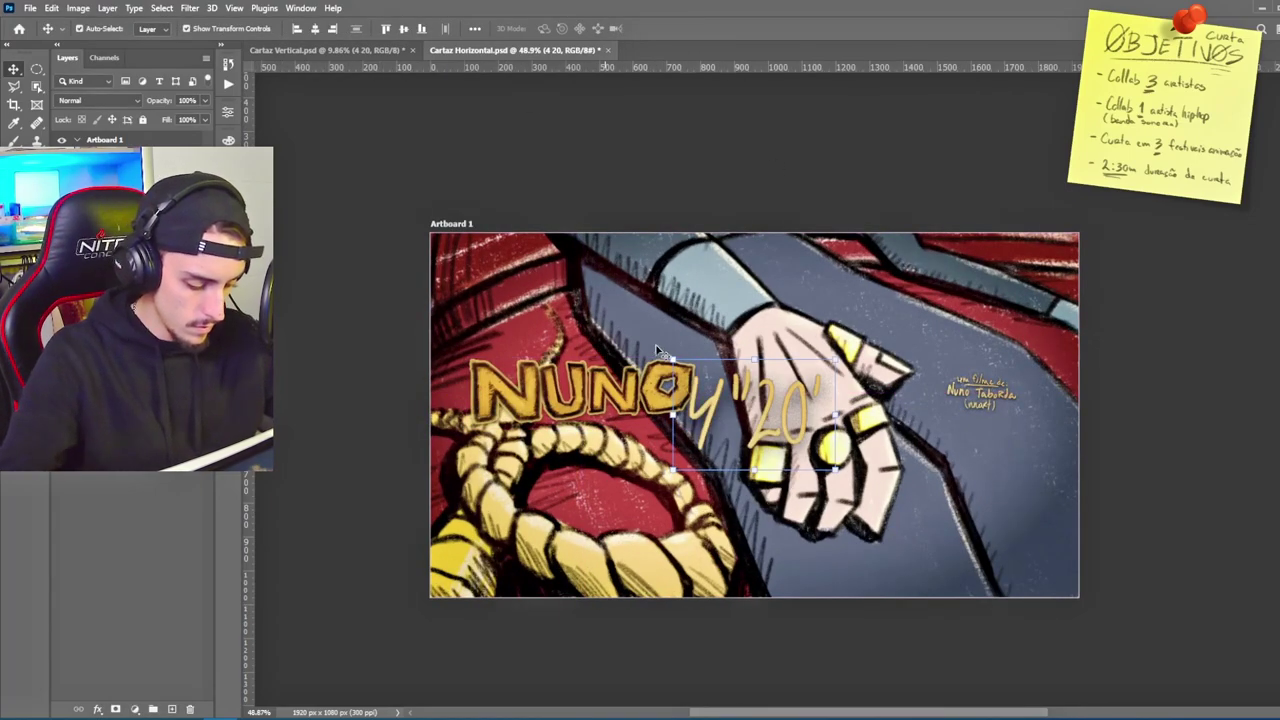
pyautogui.moveTo(670, 358); pyautogui.dragTo(1035, 244)
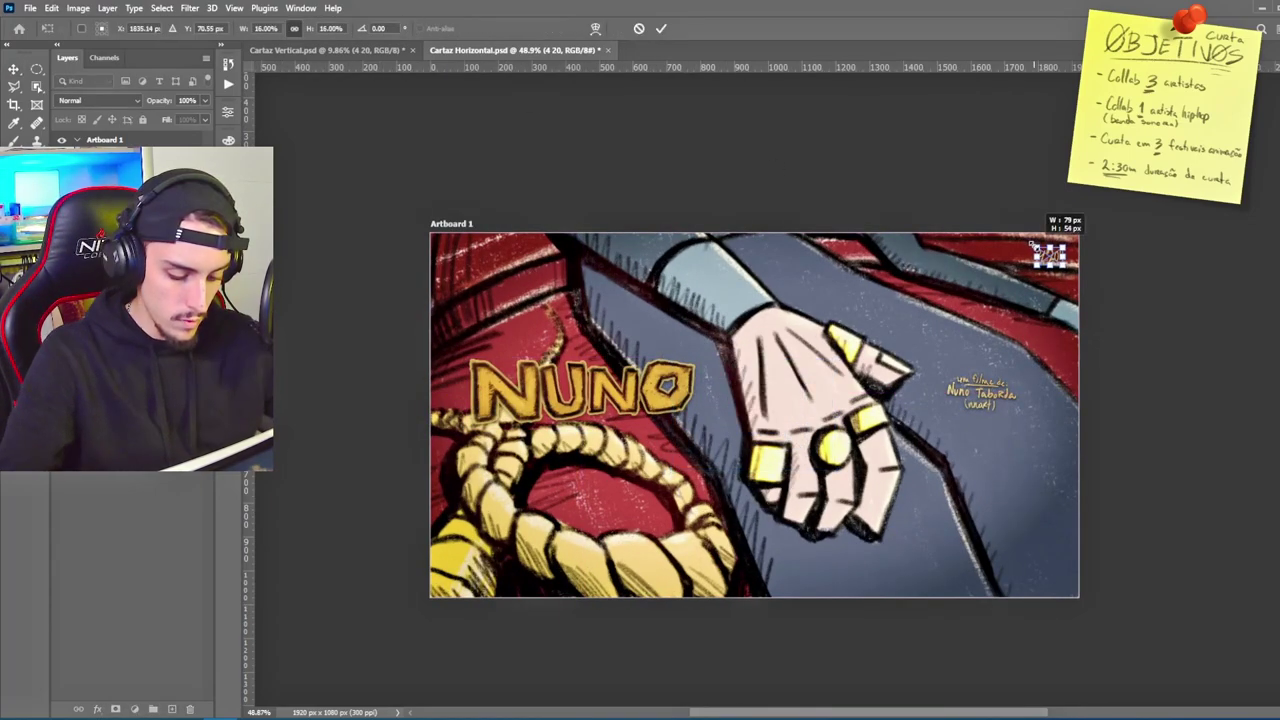
pyautogui.press('Return')
pyautogui.hotkey('ctrl', 'Tab')
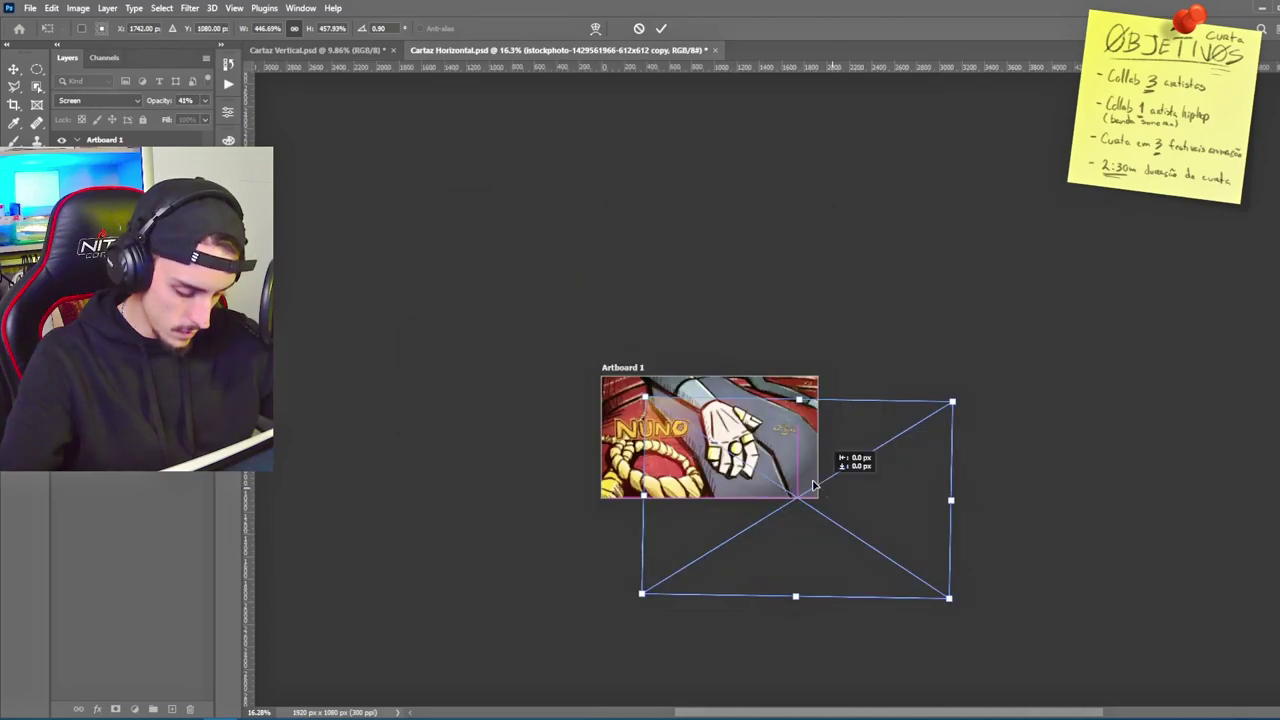
# Step: Stretch the scratched texture layer over the horizontal poster and lower its opacity to 17%
pyautogui.moveTo(821, 482); pyautogui.dragTo(764, 456)
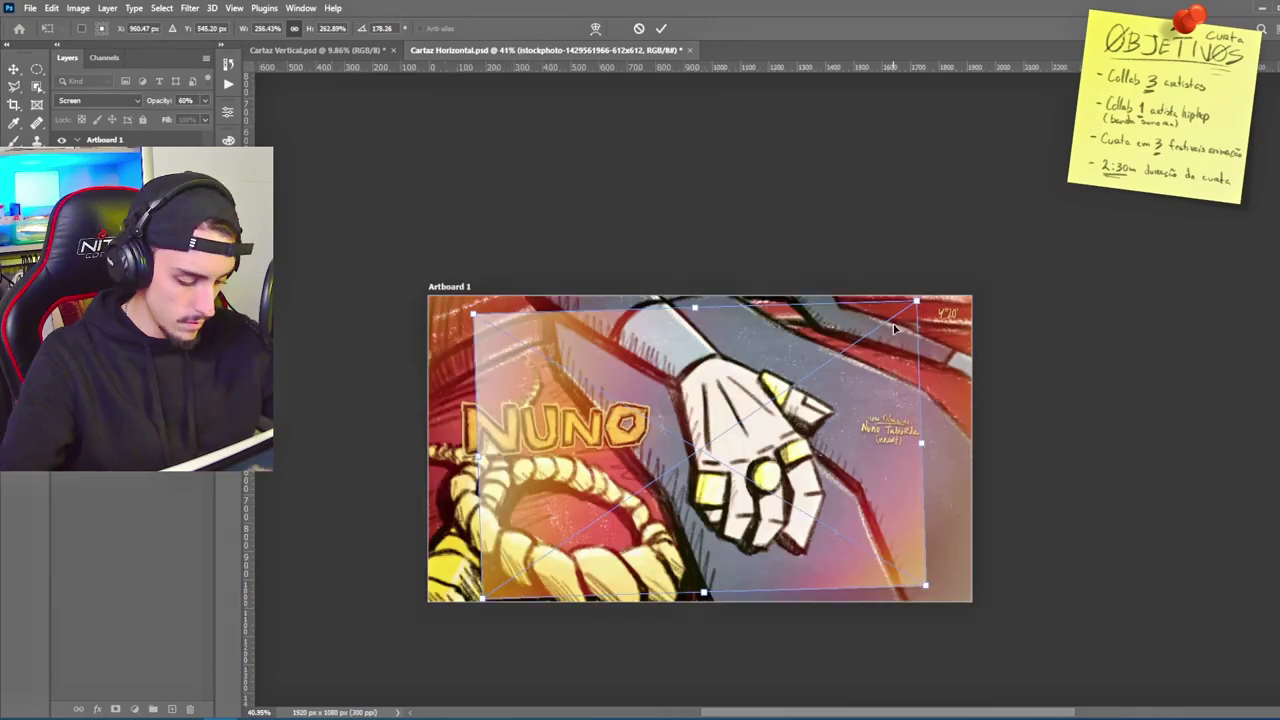
pyautogui.moveTo(918, 297); pyautogui.dragTo(545, 578)
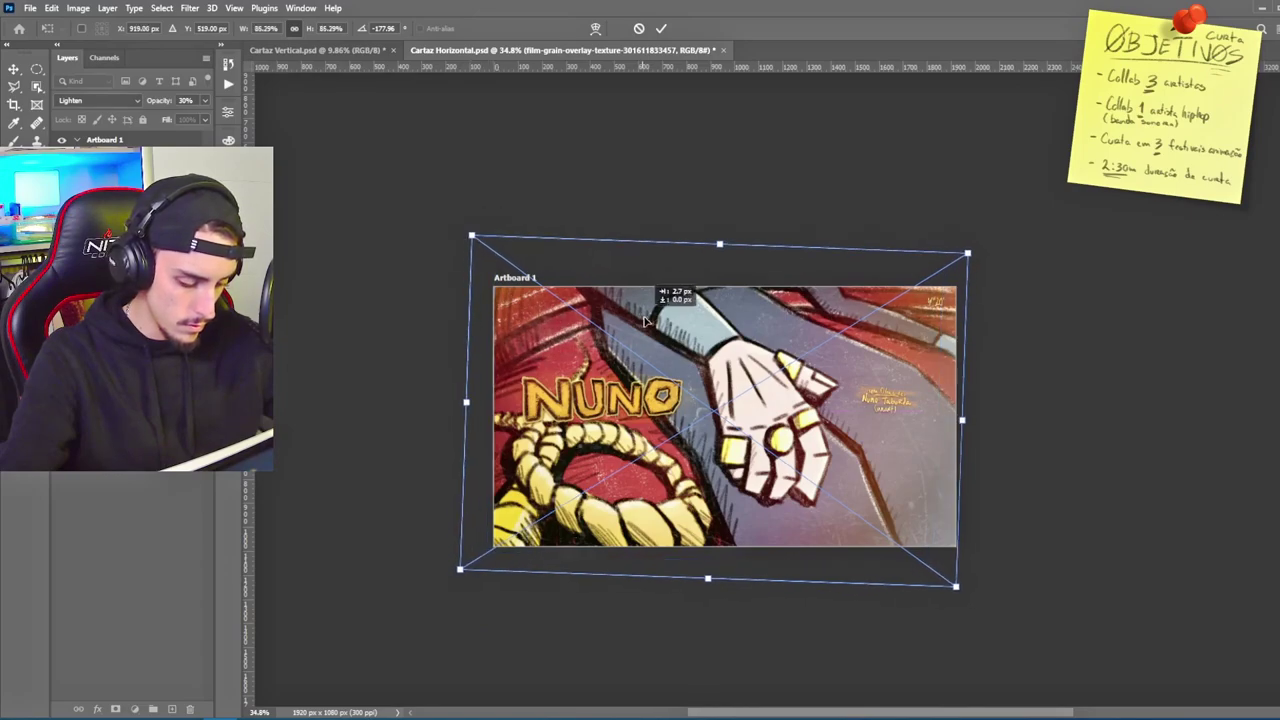
pyautogui.moveTo(644, 319); pyautogui.dragTo(651, 333)
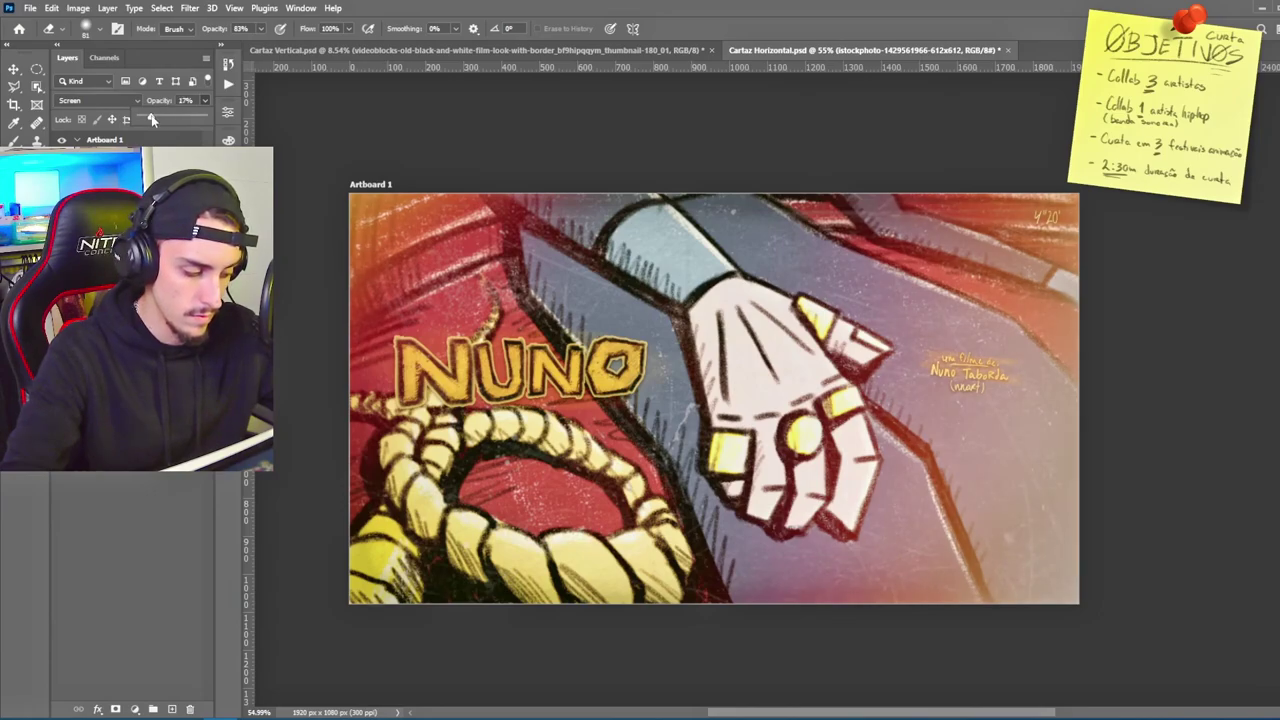
pyautogui.moveTo(153, 119); pyautogui.dragTo(151, 119)
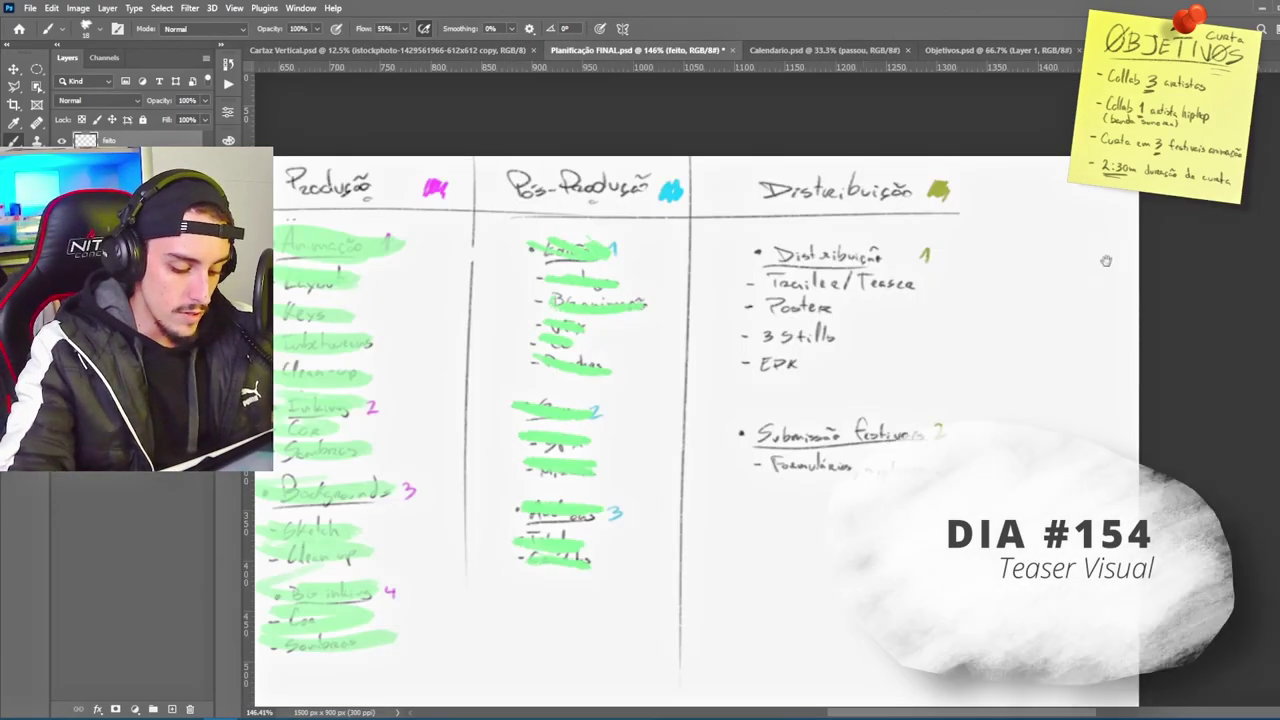
# Step: Pan across the planning board to bring the Pós-Produção column into view
pyautogui.moveTo(1106, 261); pyautogui.dragTo(1044, 254)
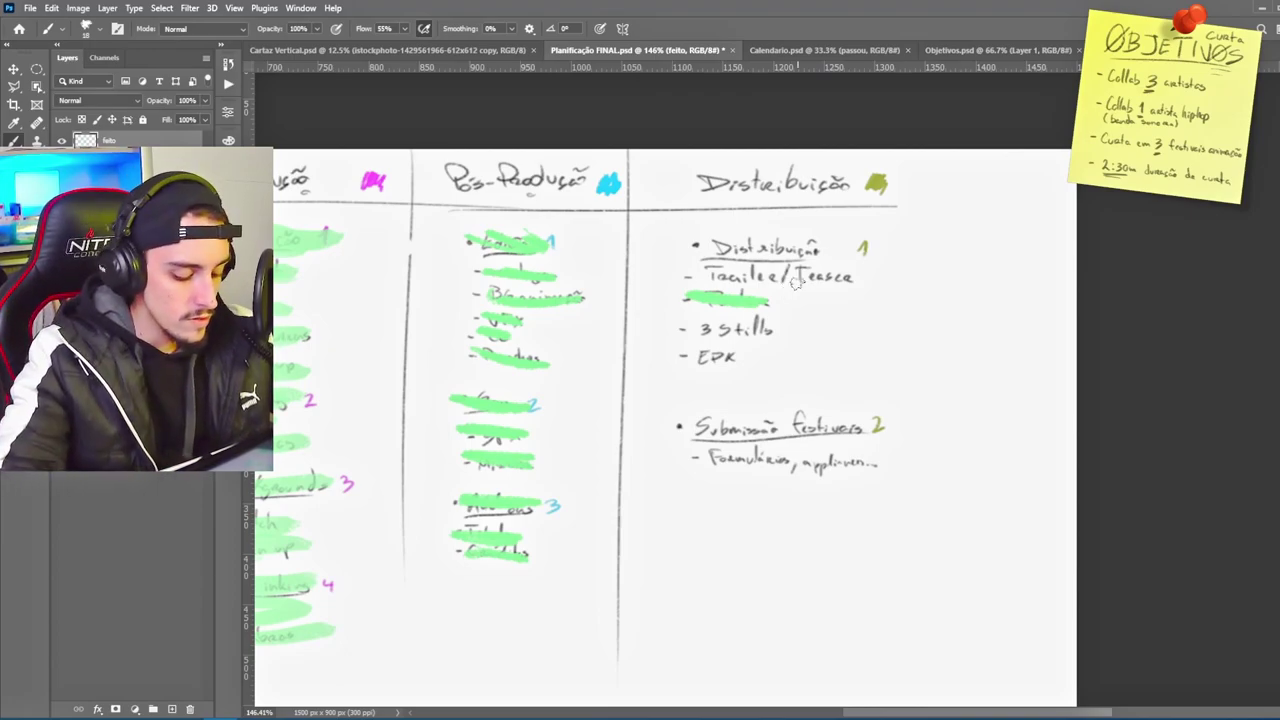
pyautogui.hscroll(1, 773, 276)
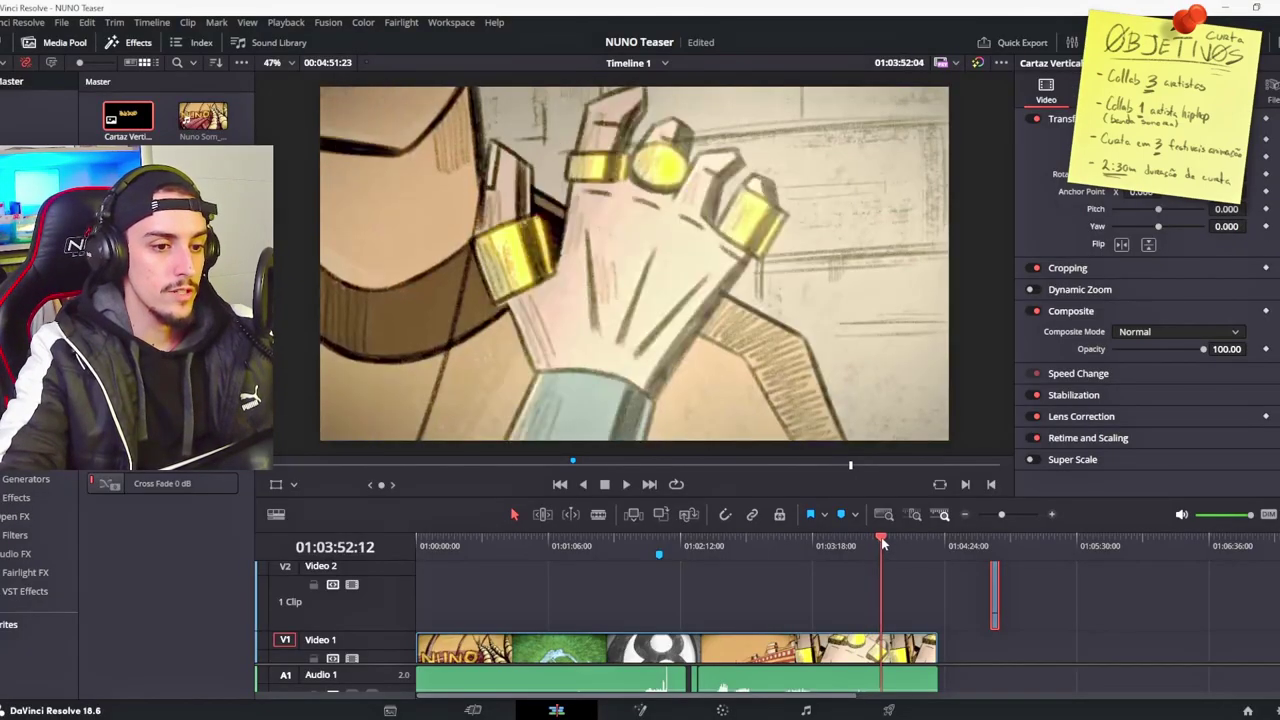
# Step: Split the Visual Nuno Fin-1 clip at the playhead, then scrub back to the sketch shot
pyautogui.moveTo(881, 537)
pyautogui.mouseDown()
pyautogui.moveTo(850, 538)
pyautogui.moveTo(879, 538)
pyautogui.mouseUp()
pyautogui.hotkey('ctrl', 'b')
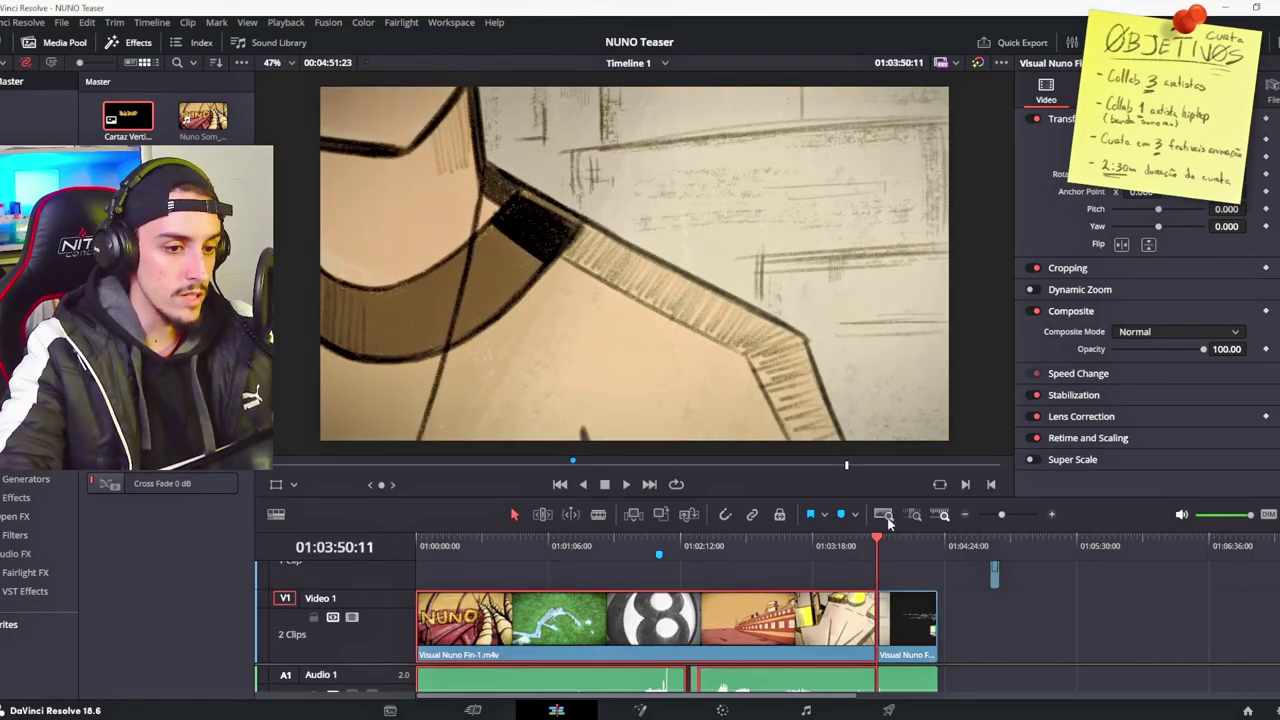
pyautogui.scroll(2, 916, 610)
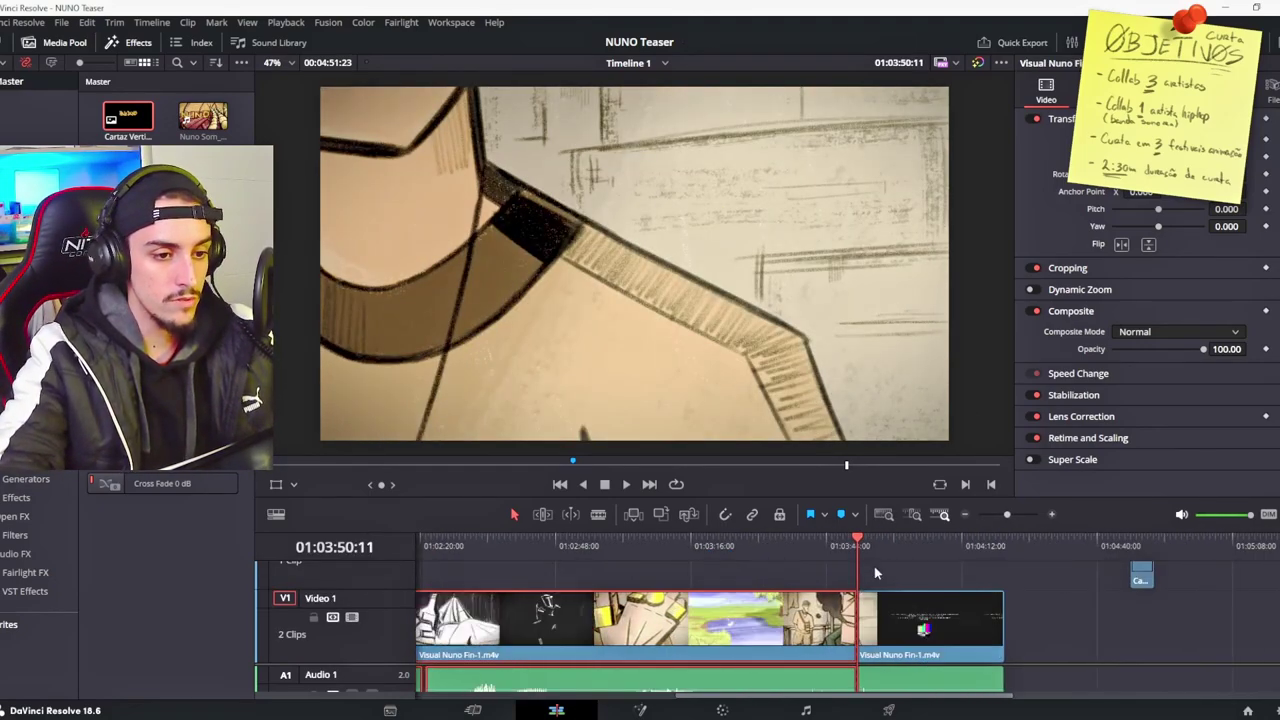
pyautogui.moveTo(860, 543); pyautogui.dragTo(880, 548)
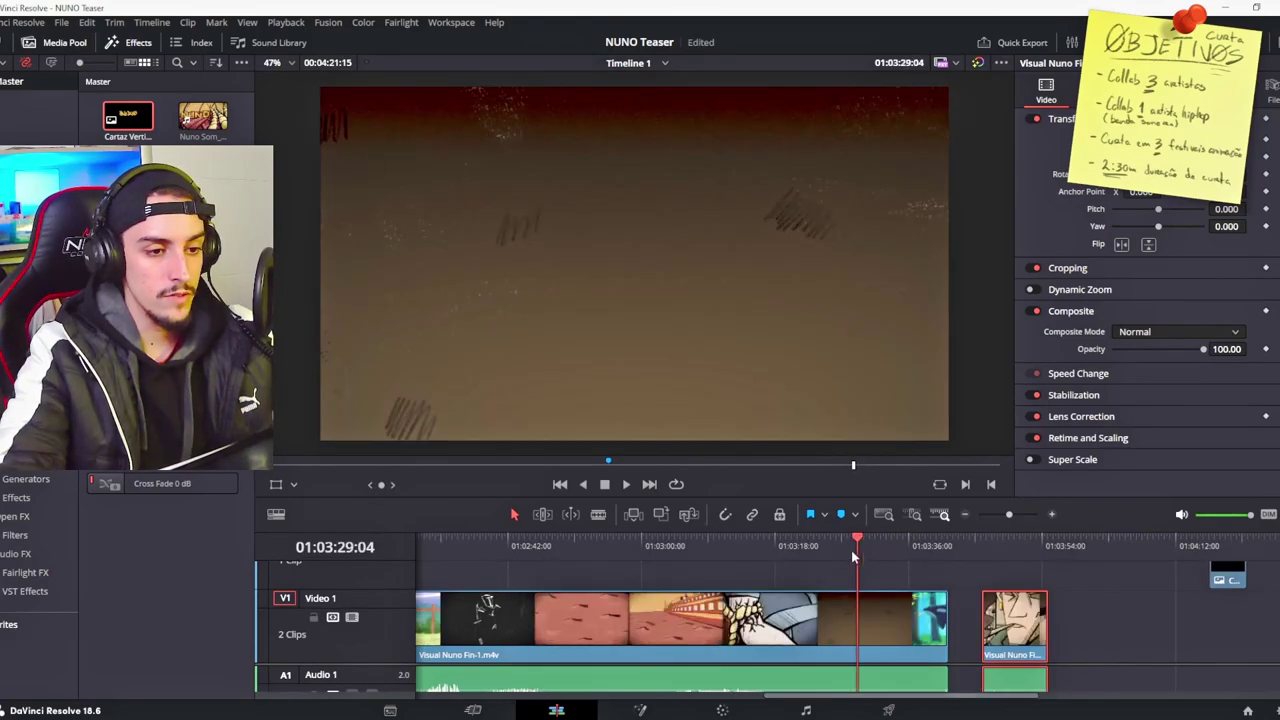
pyautogui.moveTo(858, 541); pyautogui.dragTo(809, 542)
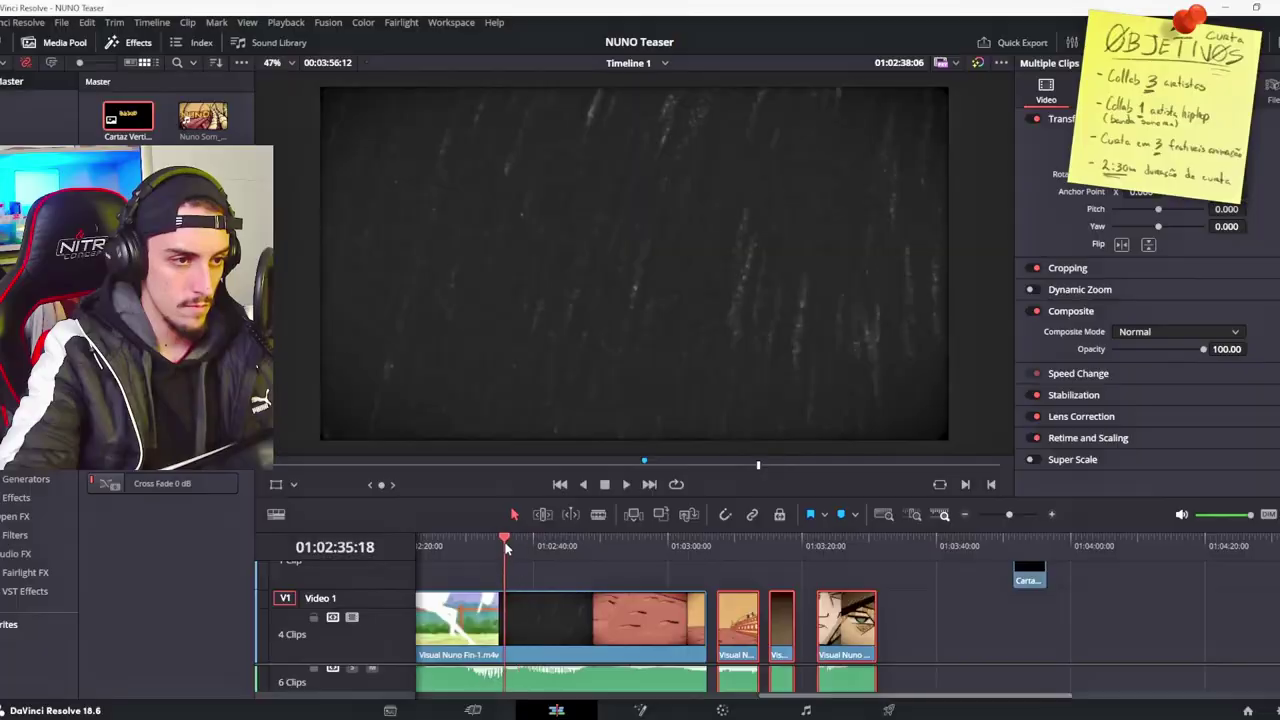
pyautogui.moveTo(507, 548); pyautogui.dragTo(475, 540)
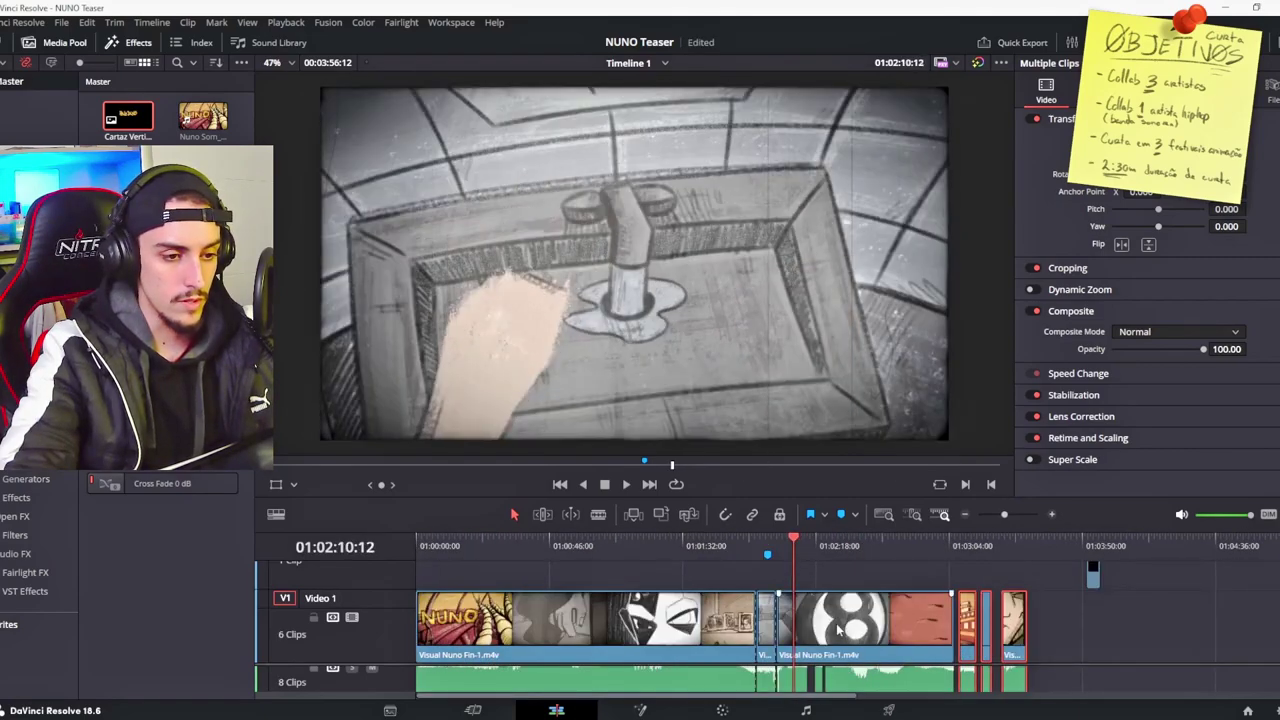
# Step: Select the video-track clips and shift the later shots right along with their audio
pyautogui.scroll(2, 930, 590)
pyautogui.click(866, 543)
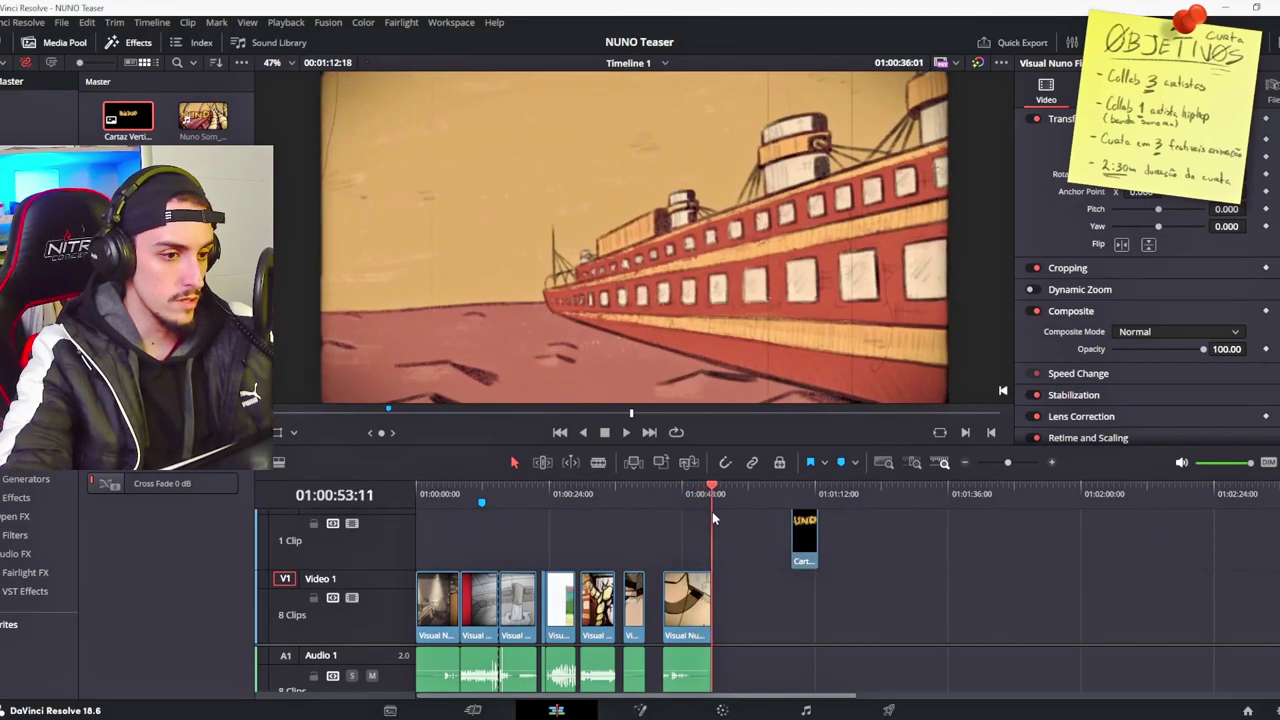
pyautogui.click(499, 494)
pyautogui.click(447, 492)
pyautogui.hotkey('ctrl', 'a')
pyautogui.scroll(1, 607, 594)
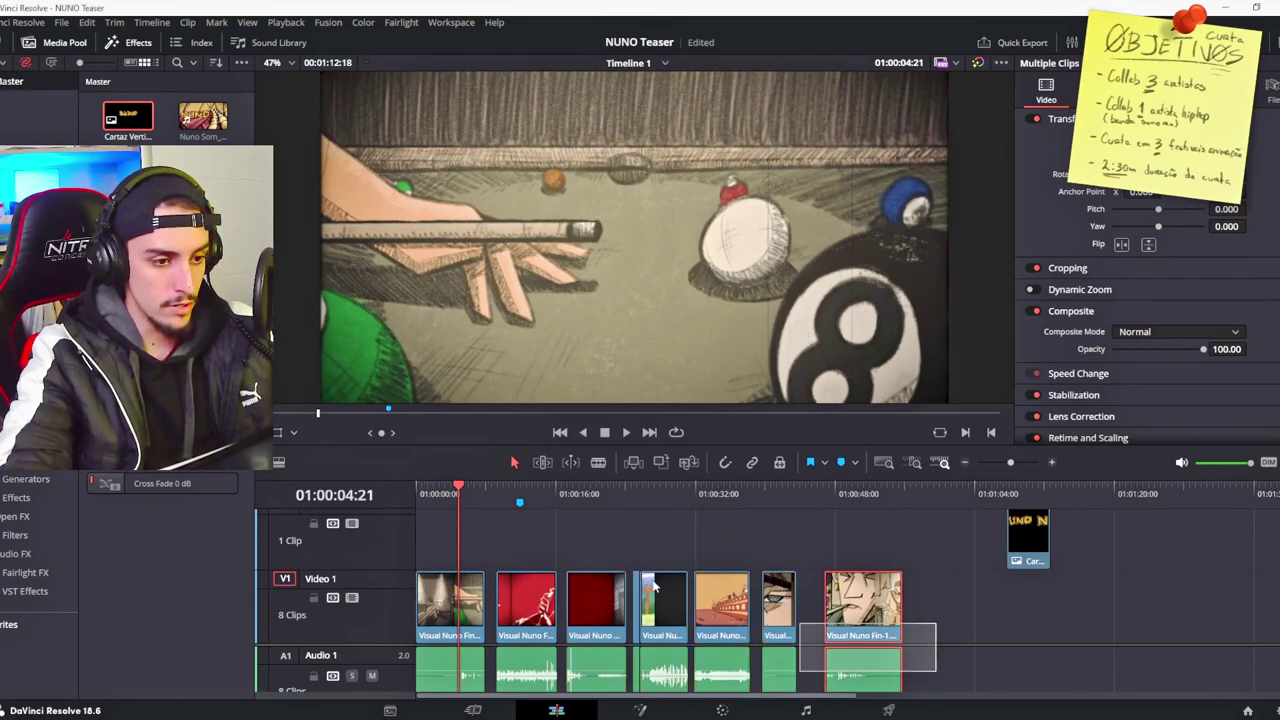
pyautogui.moveTo(677, 594); pyautogui.dragTo(666, 606)
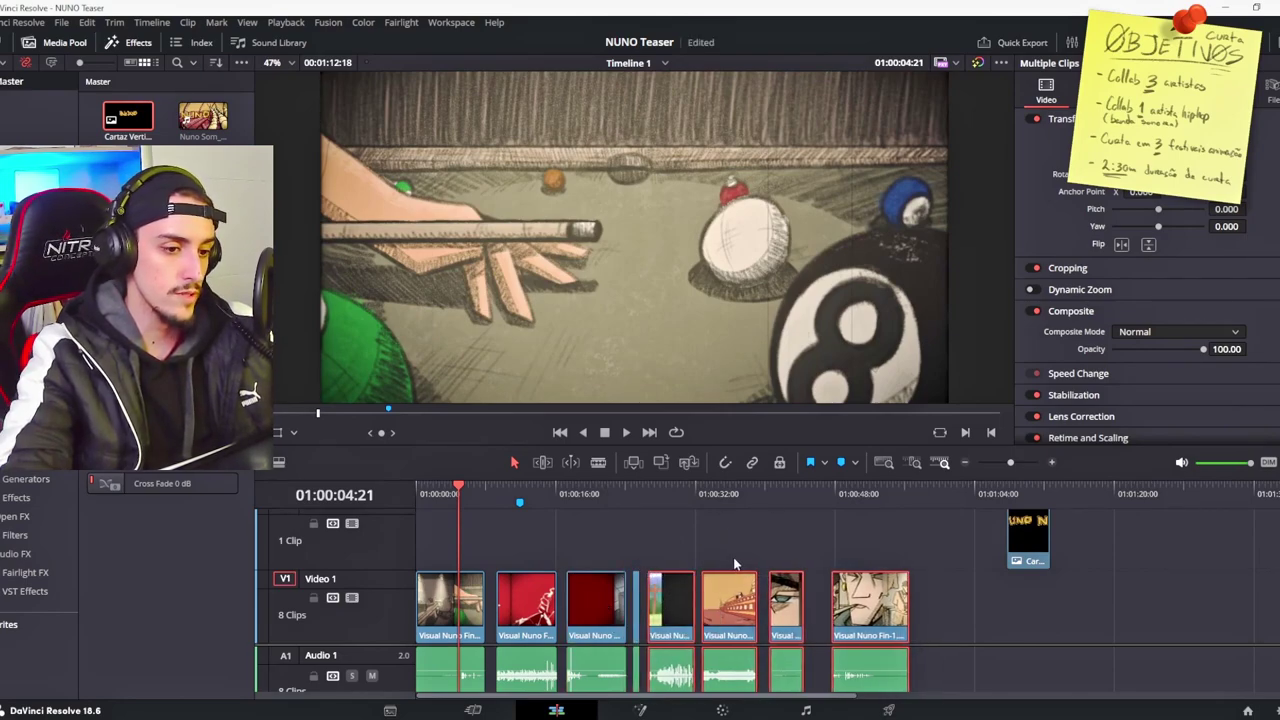
# Step: Select the last shot and play through the NUNO title card at the sequence end
pyautogui.moveTo(947, 648); pyautogui.dragTo(870, 593)
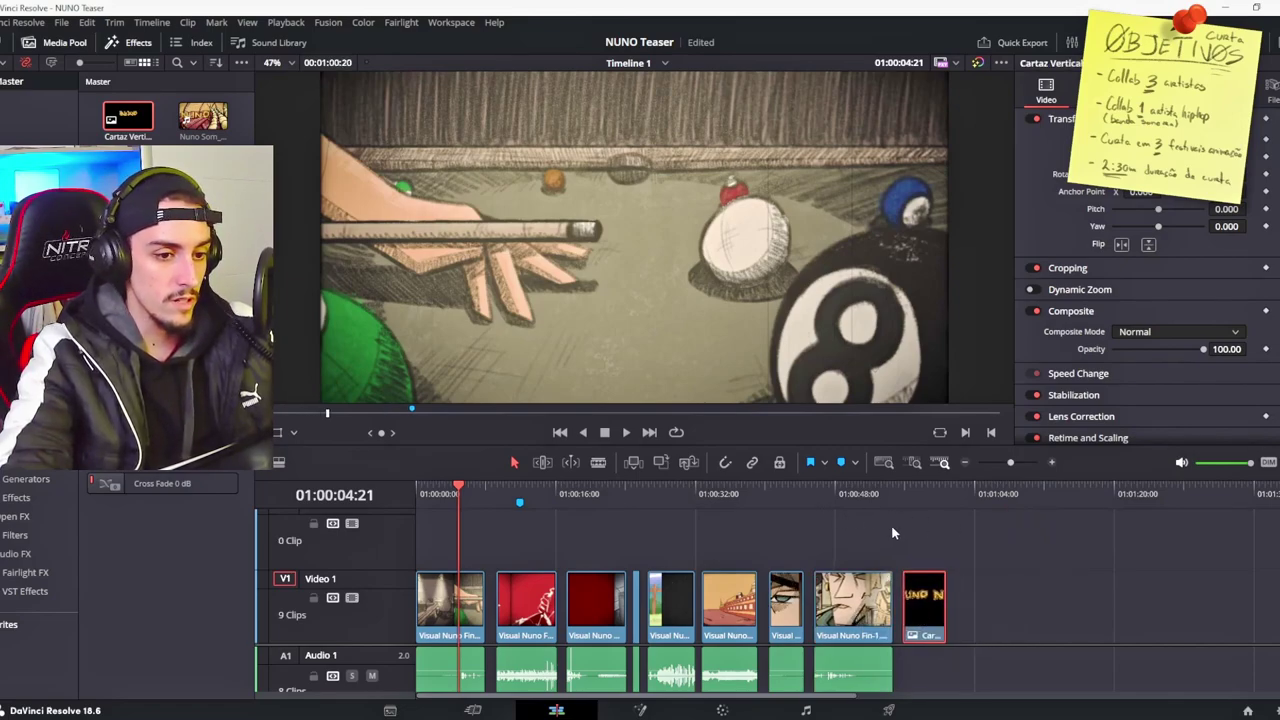
pyautogui.click(895, 490)
pyautogui.click(908, 492)
pyautogui.press('space')
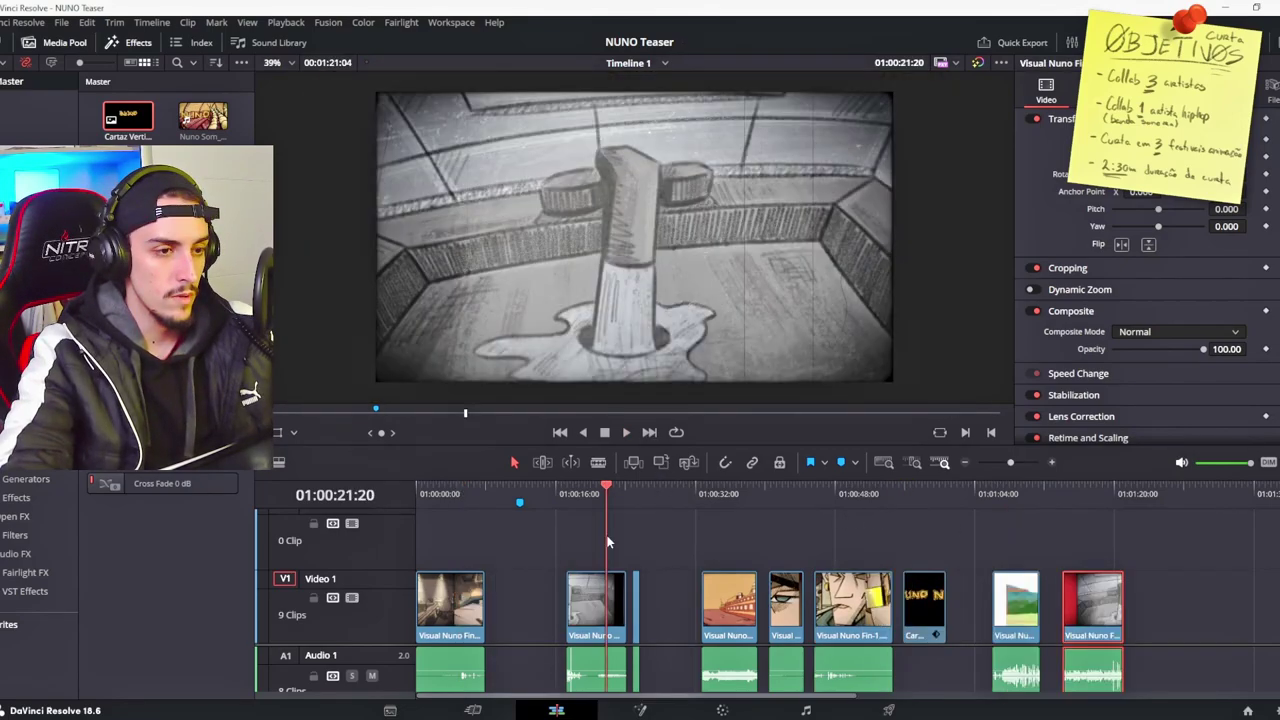
pyautogui.moveTo(861, 493)
pyautogui.mouseDown()
pyautogui.moveTo(843, 520)
pyautogui.moveTo(853, 532)
pyautogui.moveTo(818, 490)
pyautogui.moveTo(867, 492)
pyautogui.mouseUp()
pyautogui.rightClick(818, 486)
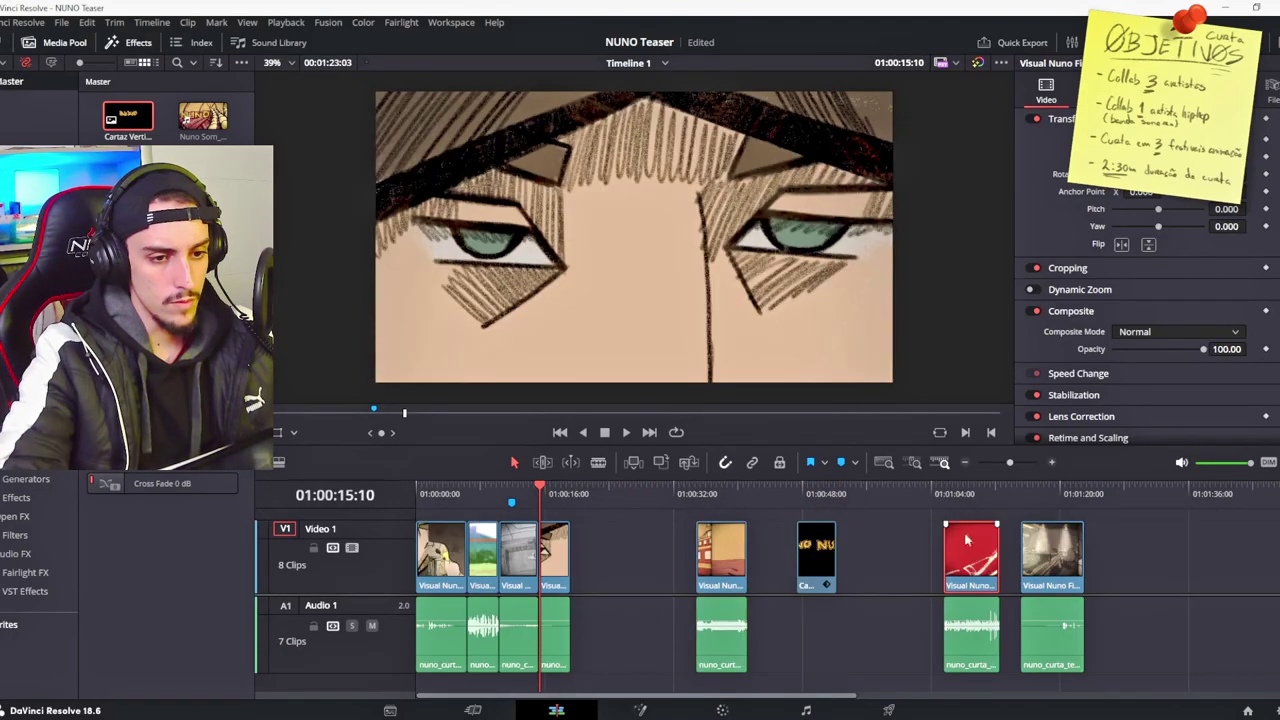
# Step: Drag the red fist clip with its audio left, right after the opening shots
pyautogui.click(975, 494)
pyautogui.moveTo(975, 494)
pyautogui.mouseDown()
pyautogui.moveTo(1034, 494)
pyautogui.moveTo(971, 494)
pyautogui.mouseUp()
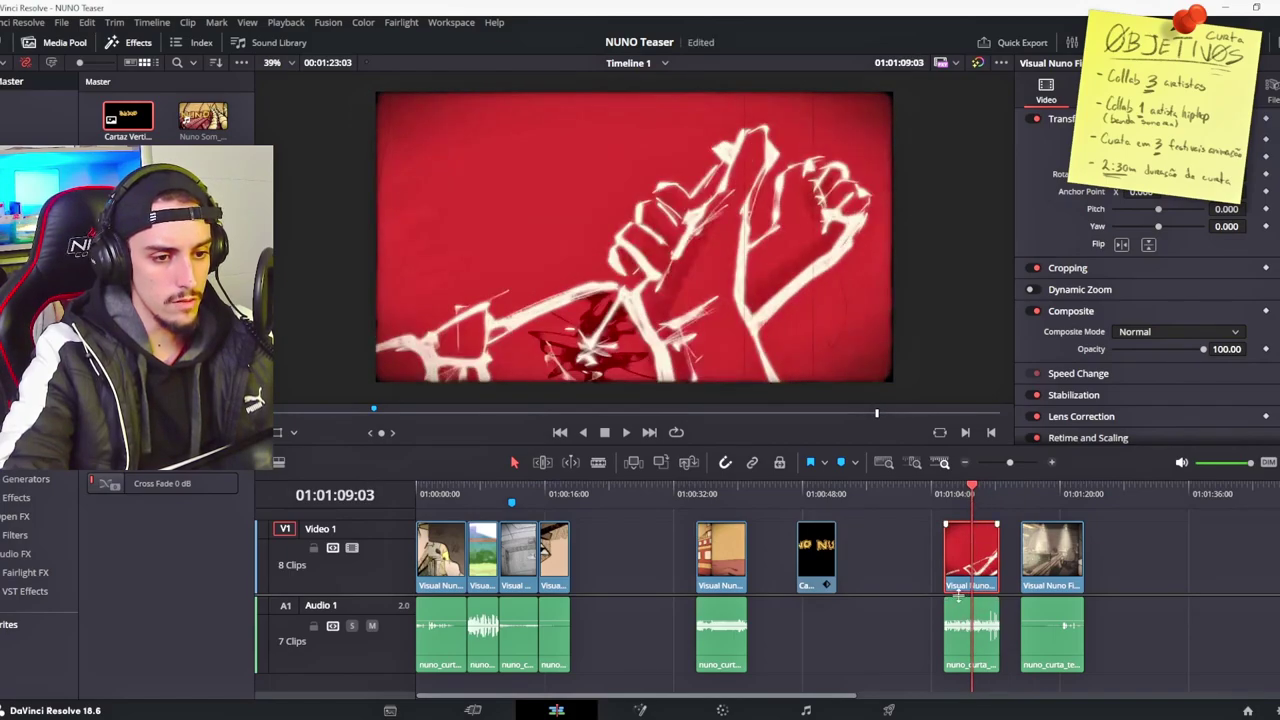
pyautogui.moveTo(958, 555); pyautogui.dragTo(588, 550)
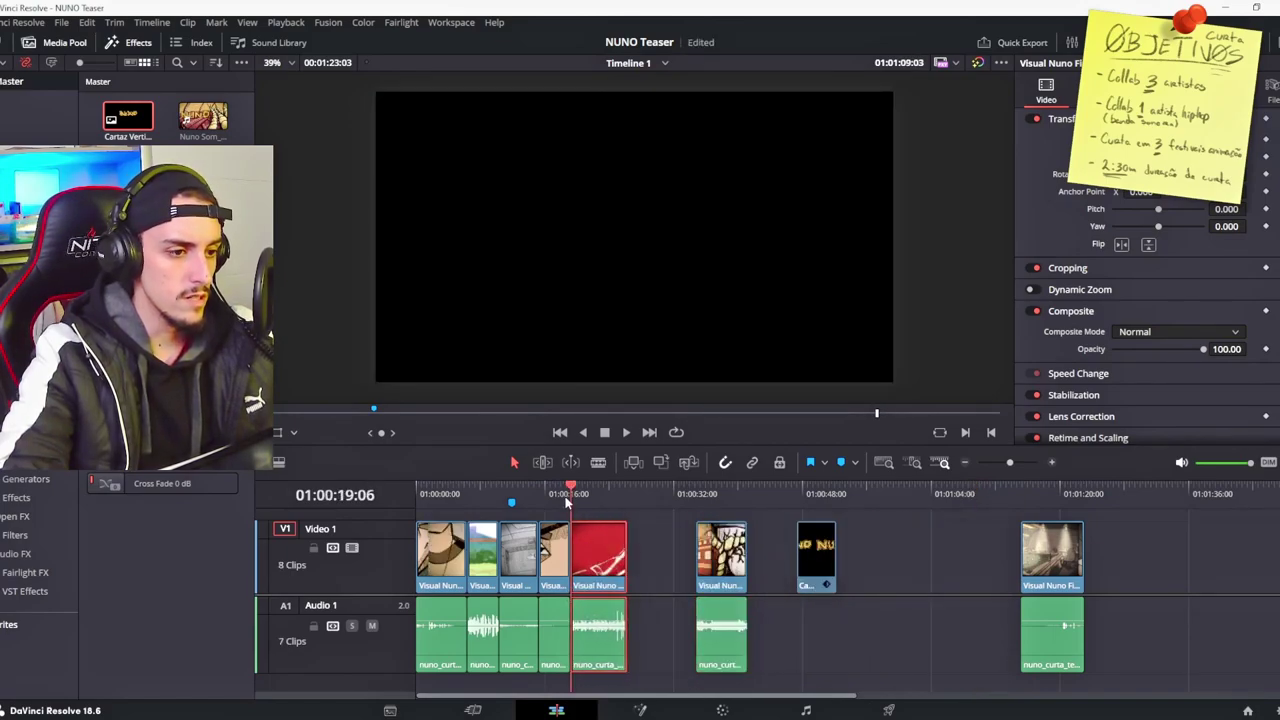
pyautogui.press('space')
# Step: Zoom into the edit and trim the red fist shot shorter, replaying the result
pyautogui.hotkey('ctrl', '=')
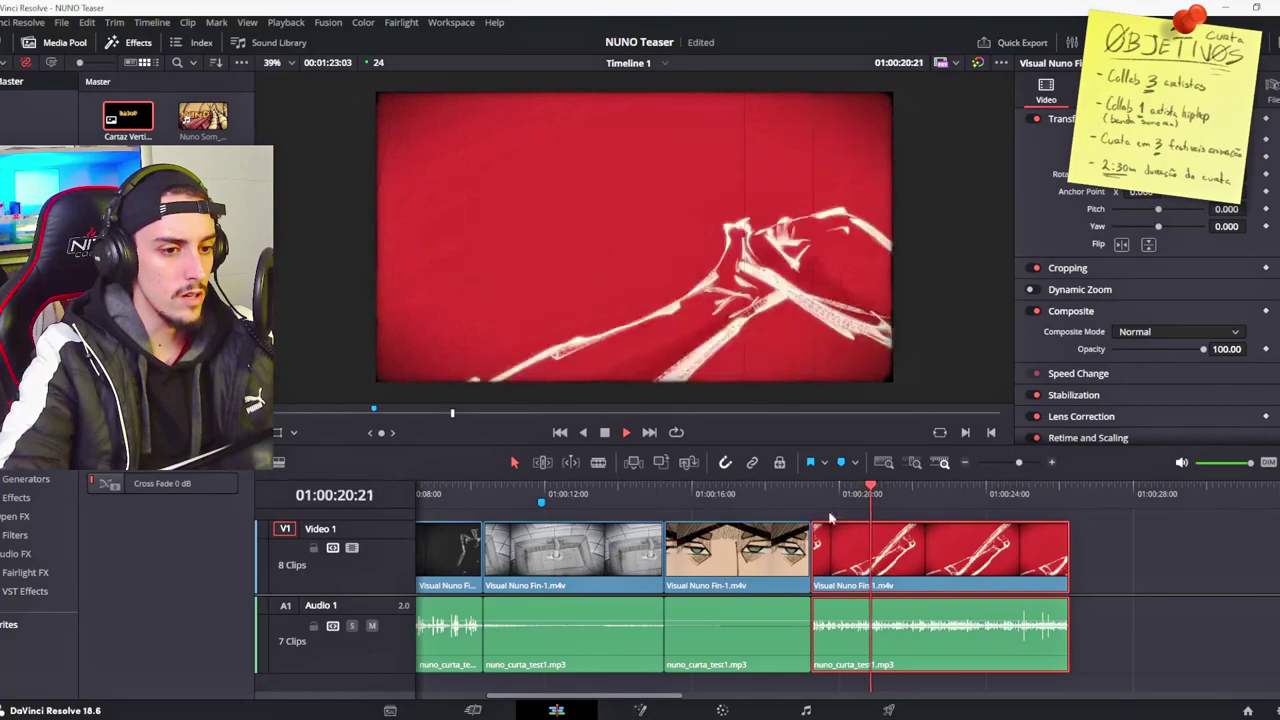
pyautogui.click(903, 494)
pyautogui.moveTo(906, 494); pyautogui.dragTo(915, 501)
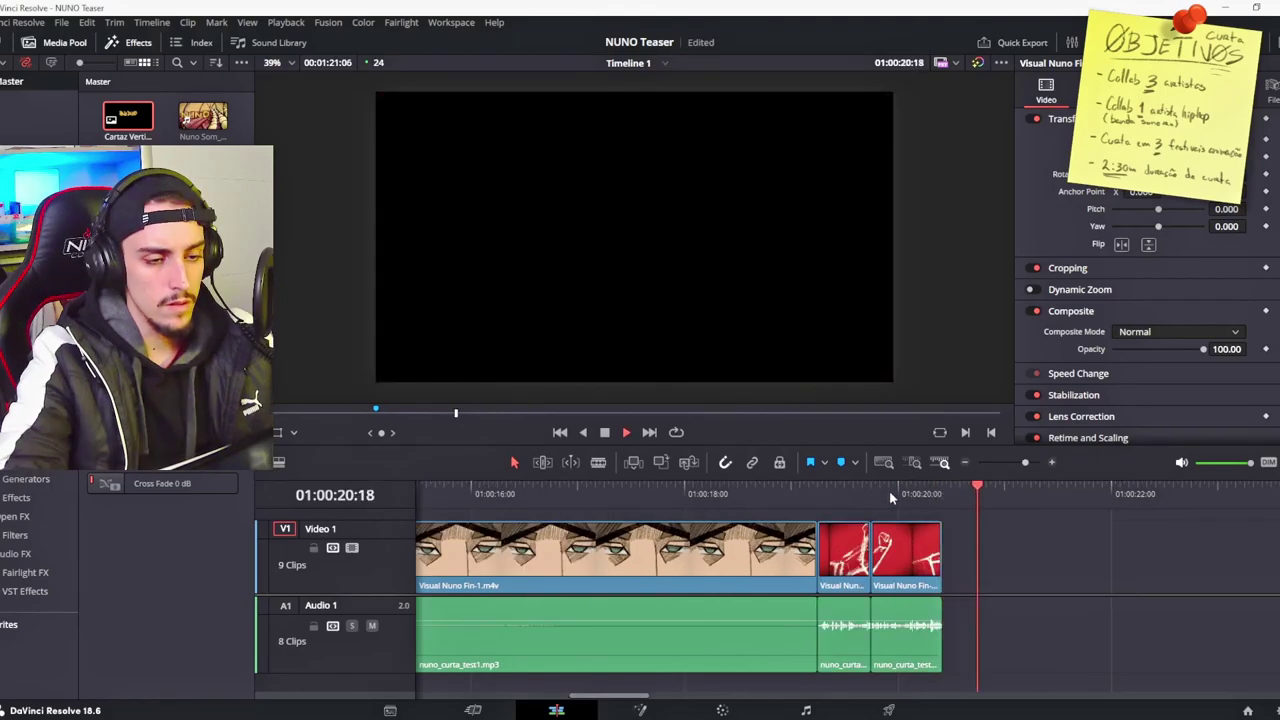
pyautogui.click(889, 492)
pyautogui.press('space')
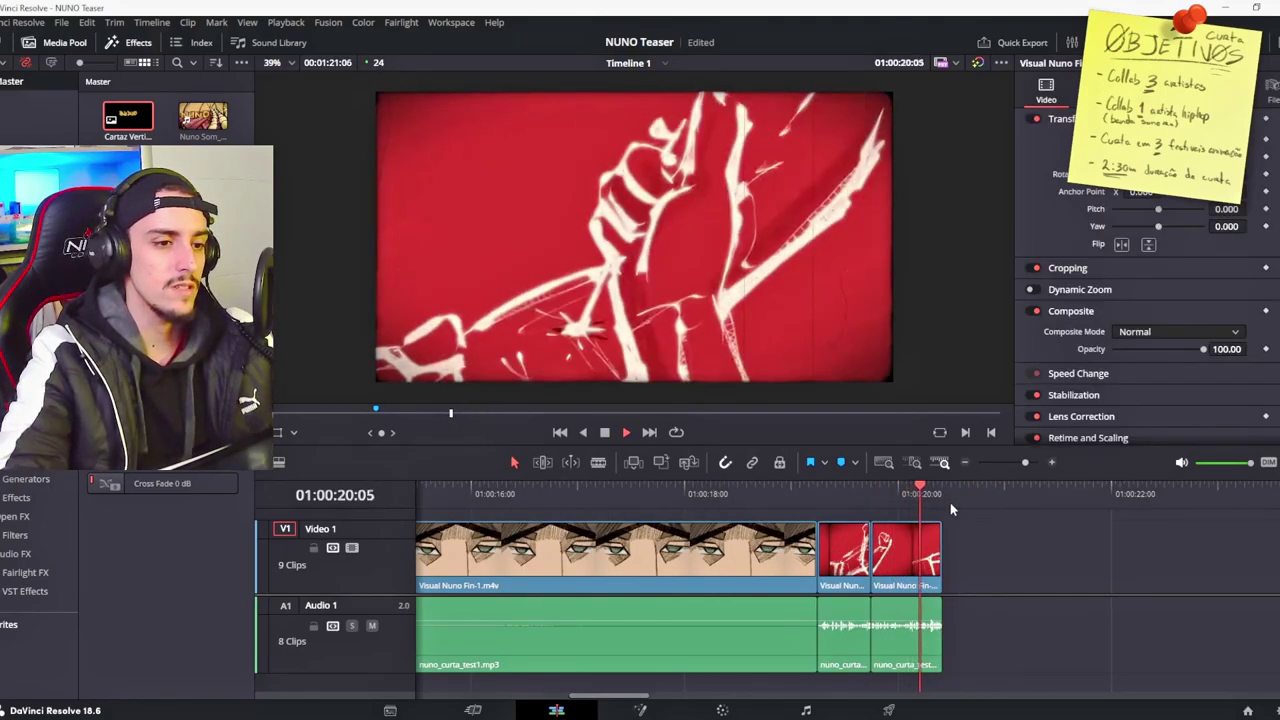
pyautogui.click(920, 494)
pyautogui.press('space')
pyautogui.scroll(-5, 778, 595)
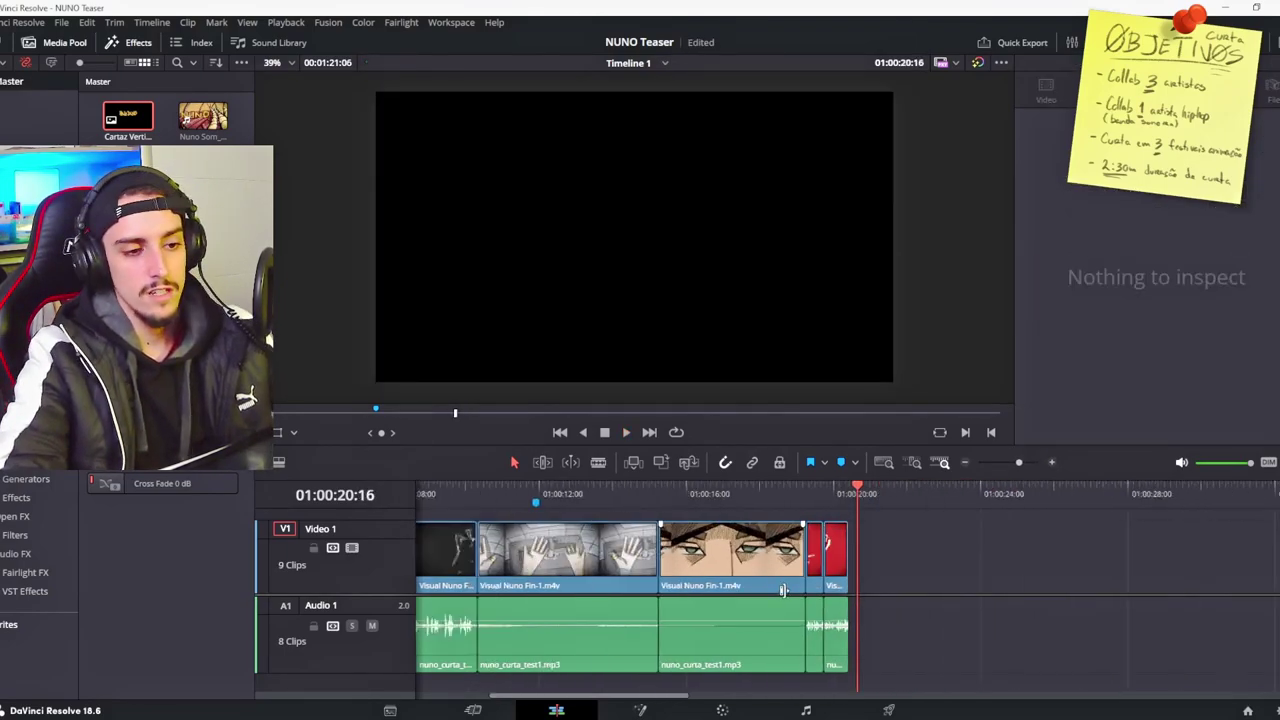
pyautogui.scroll(5, 778, 595)
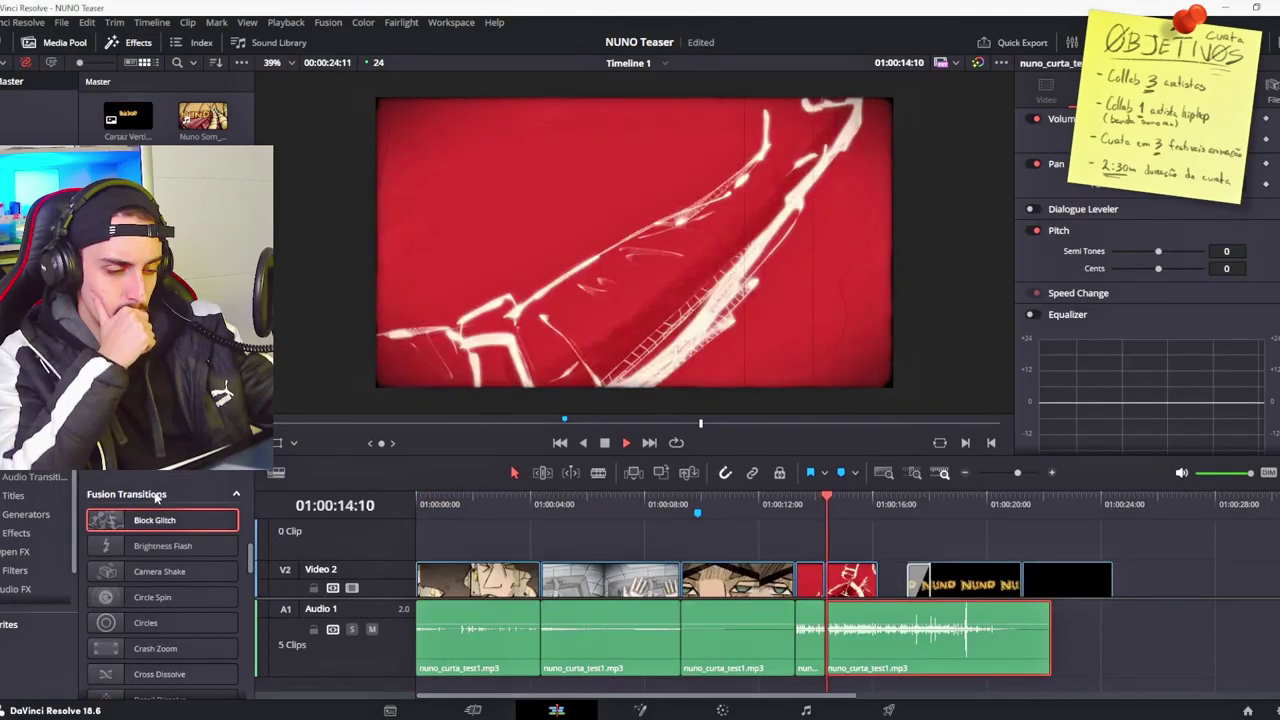
# Step: Select the red fist clips with their audio and nudge them a few frames later
pyautogui.moveTo(1195, 643); pyautogui.dragTo(825, 590)
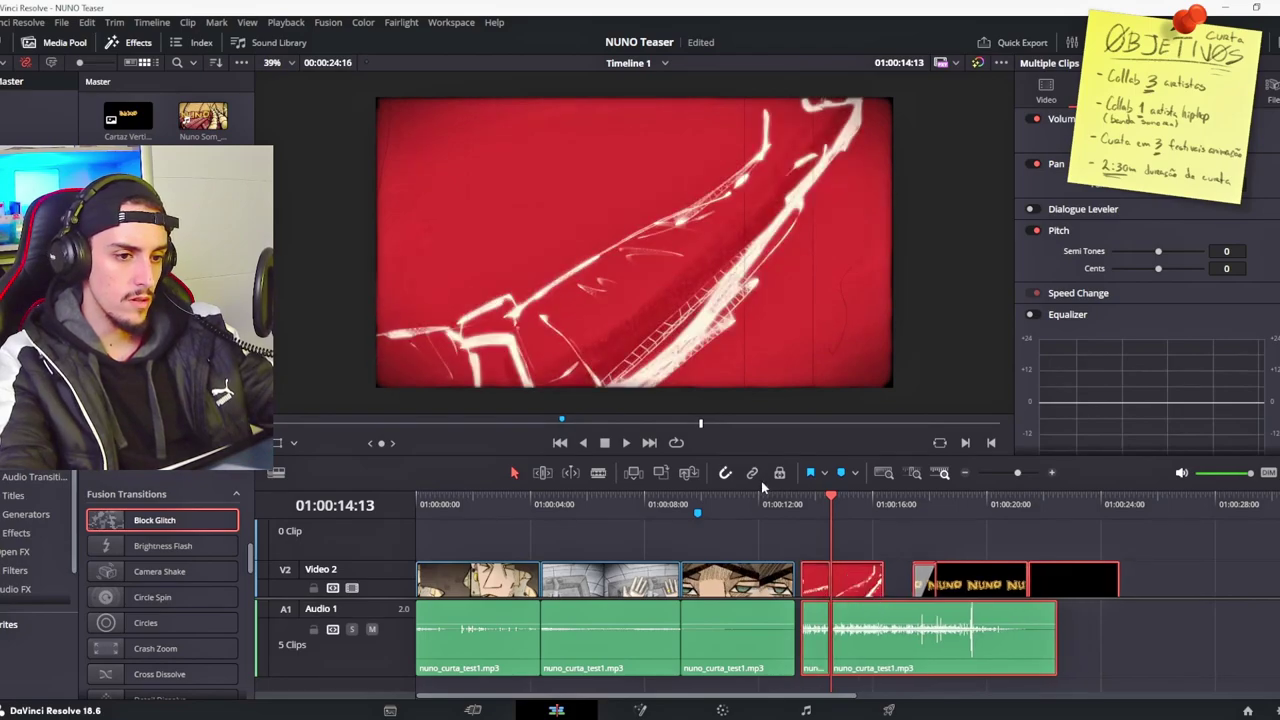
pyautogui.press('space')
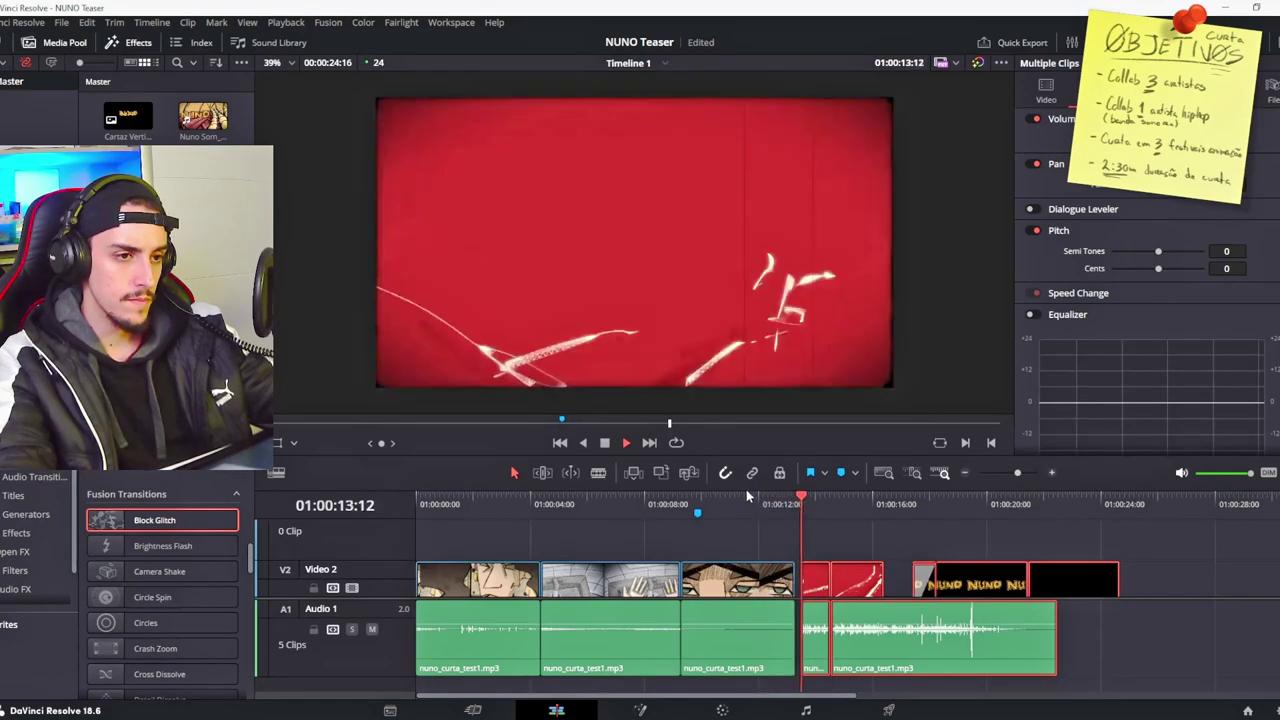
pyautogui.scroll(2, 850, 569)
pyautogui.click(758, 499)
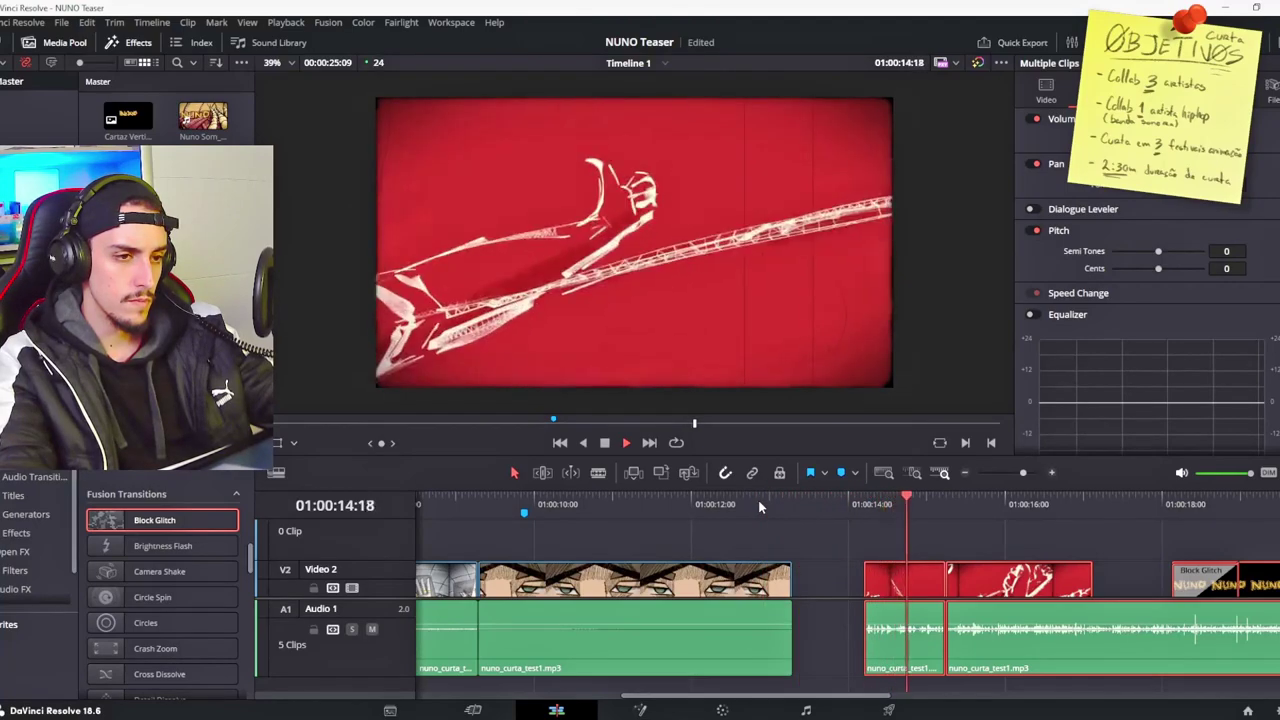
pyautogui.moveTo(904, 575); pyautogui.dragTo(911, 575)
pyautogui.click(746, 500)
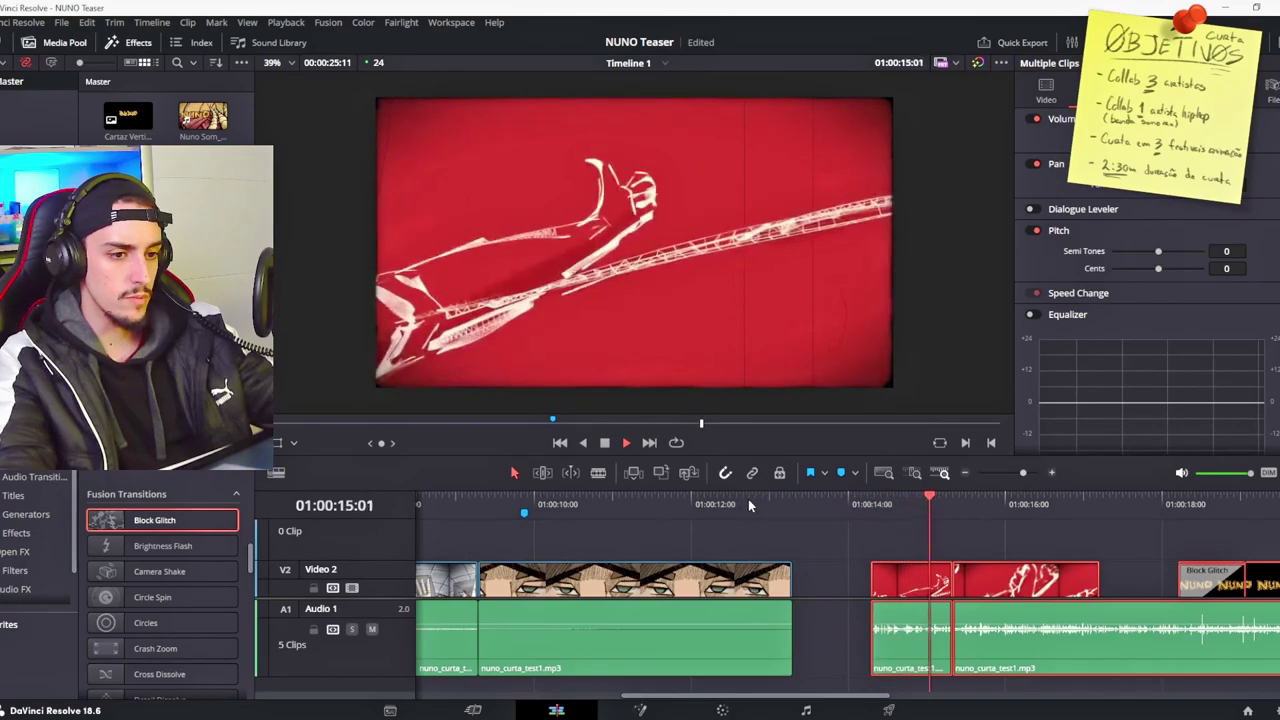
pyautogui.click(748, 499)
pyautogui.press('.')
pyautogui.press('.')
pyautogui.press('.')
pyautogui.press('.')
pyautogui.press('.')
pyautogui.press('.')
pyautogui.press('.')
pyautogui.press('.')
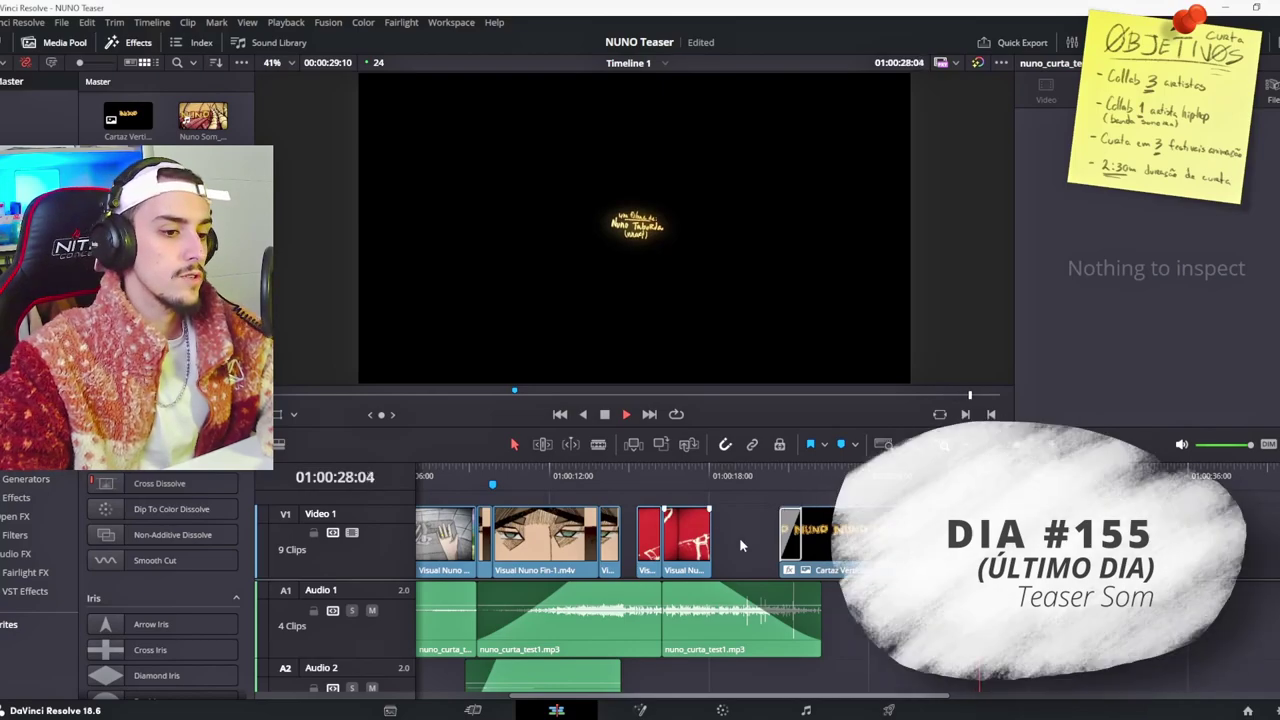
# Step: Open the Camera Shutter clip's Clip Attributes at its audio settings
pyautogui.press('space')
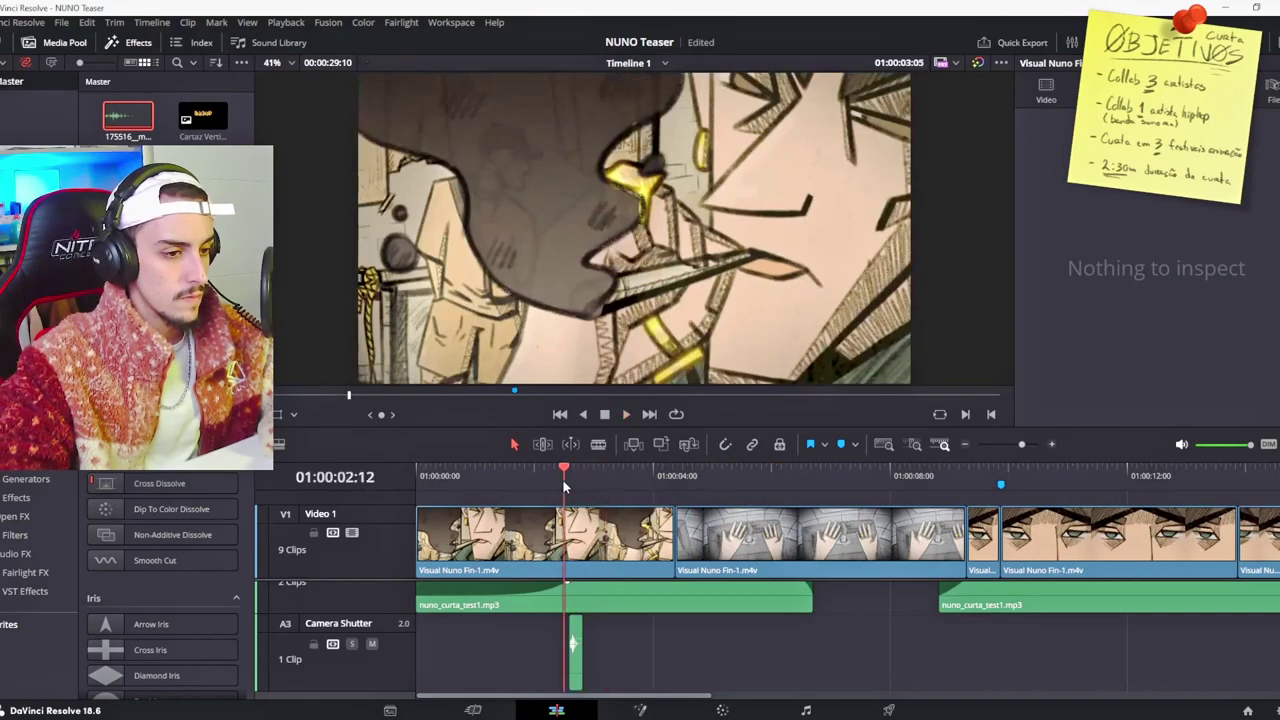
pyautogui.moveTo(564, 487); pyautogui.dragTo(586, 480)
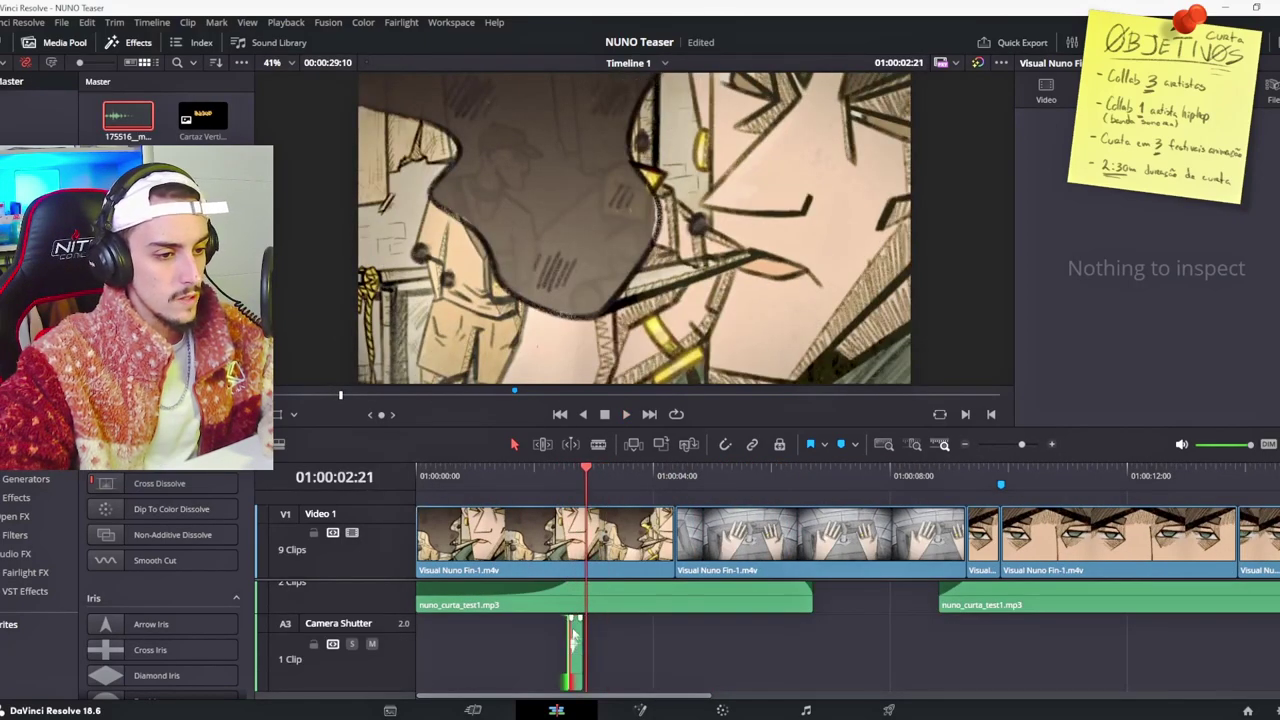
pyautogui.rightClick(575, 635)
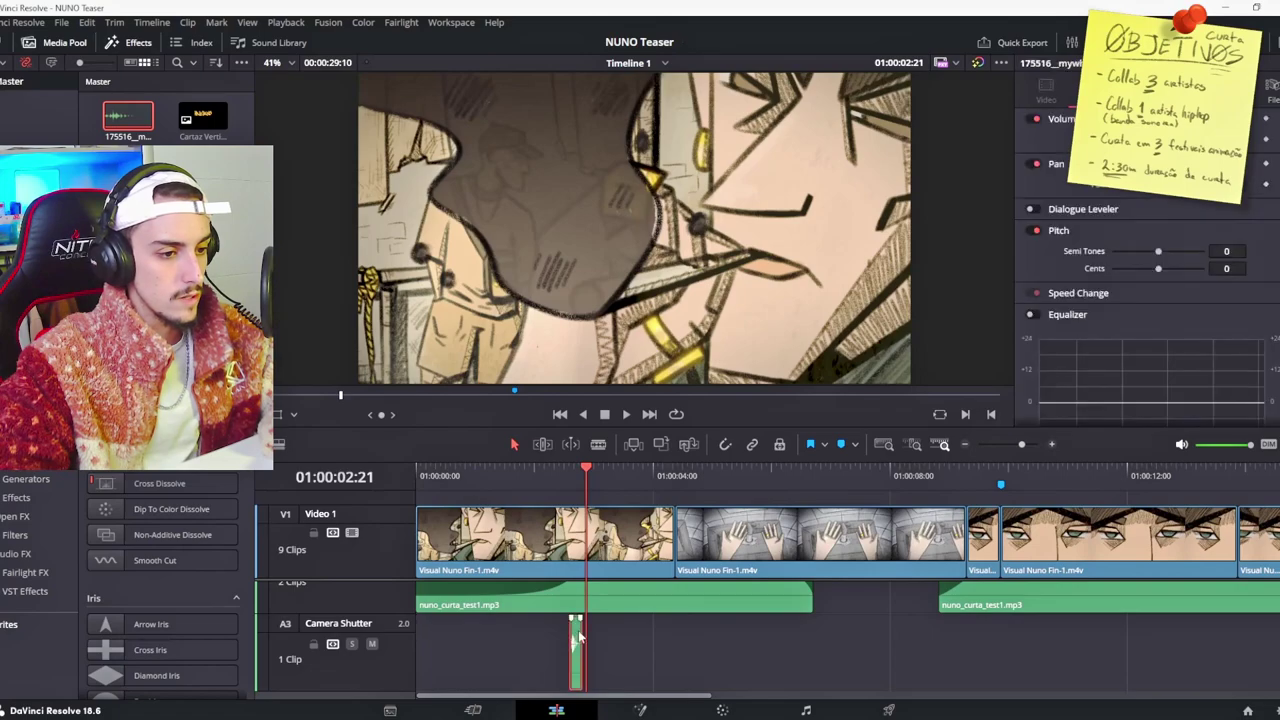
pyautogui.rightClick(577, 632)
pyautogui.click(630, 606)
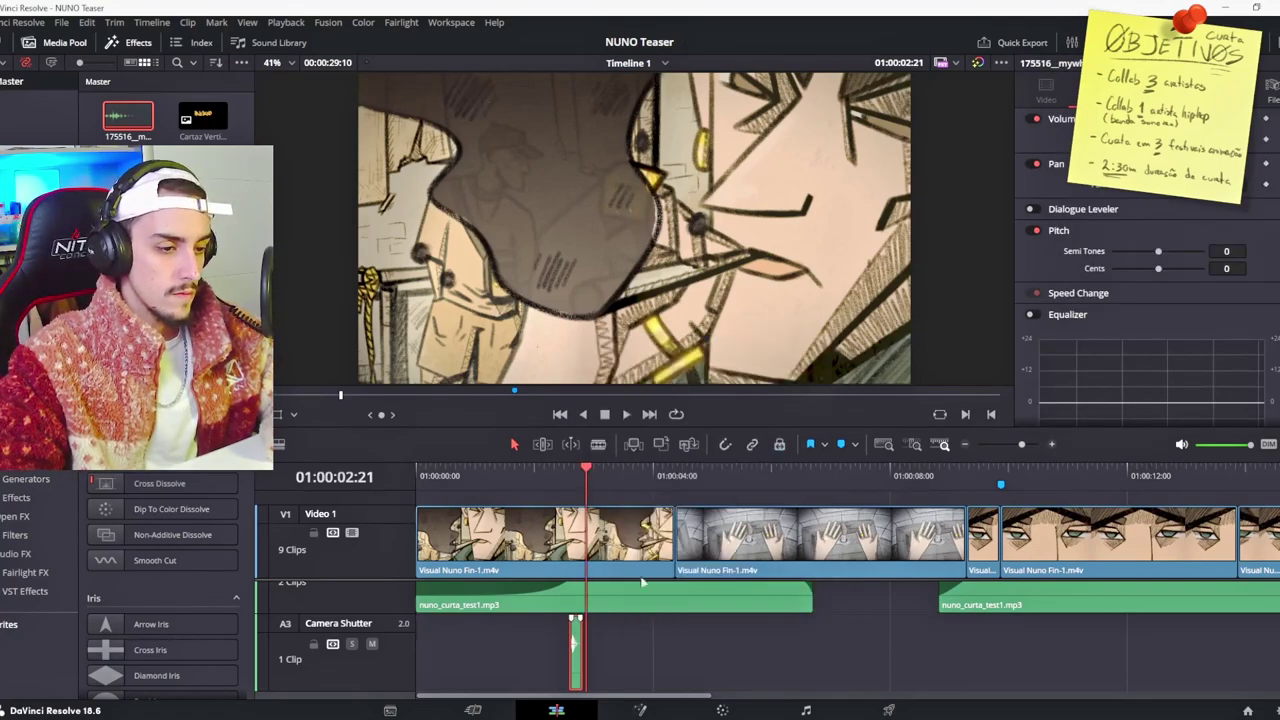
pyautogui.click(584, 140)
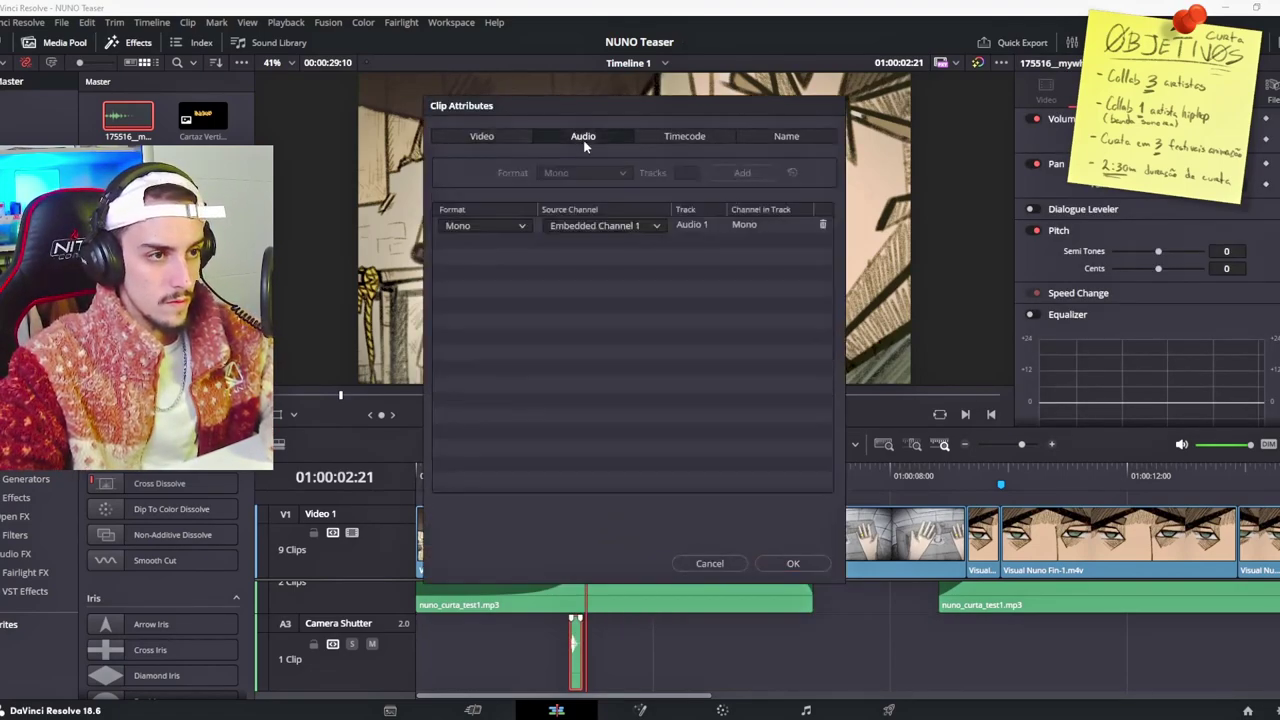
# Step: Set the shutter clip to Stereo with Right fed from Embedded Channel 1
pyautogui.click(483, 259)
pyautogui.click(601, 240)
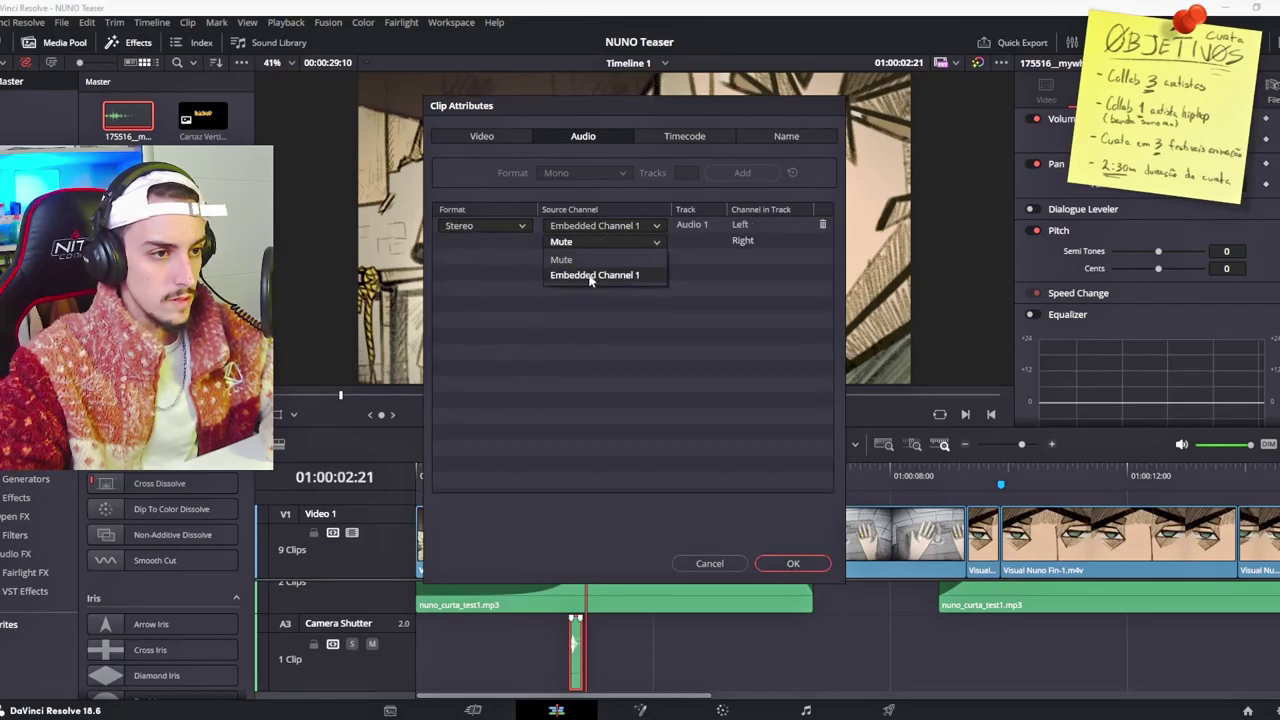
pyautogui.click(793, 564)
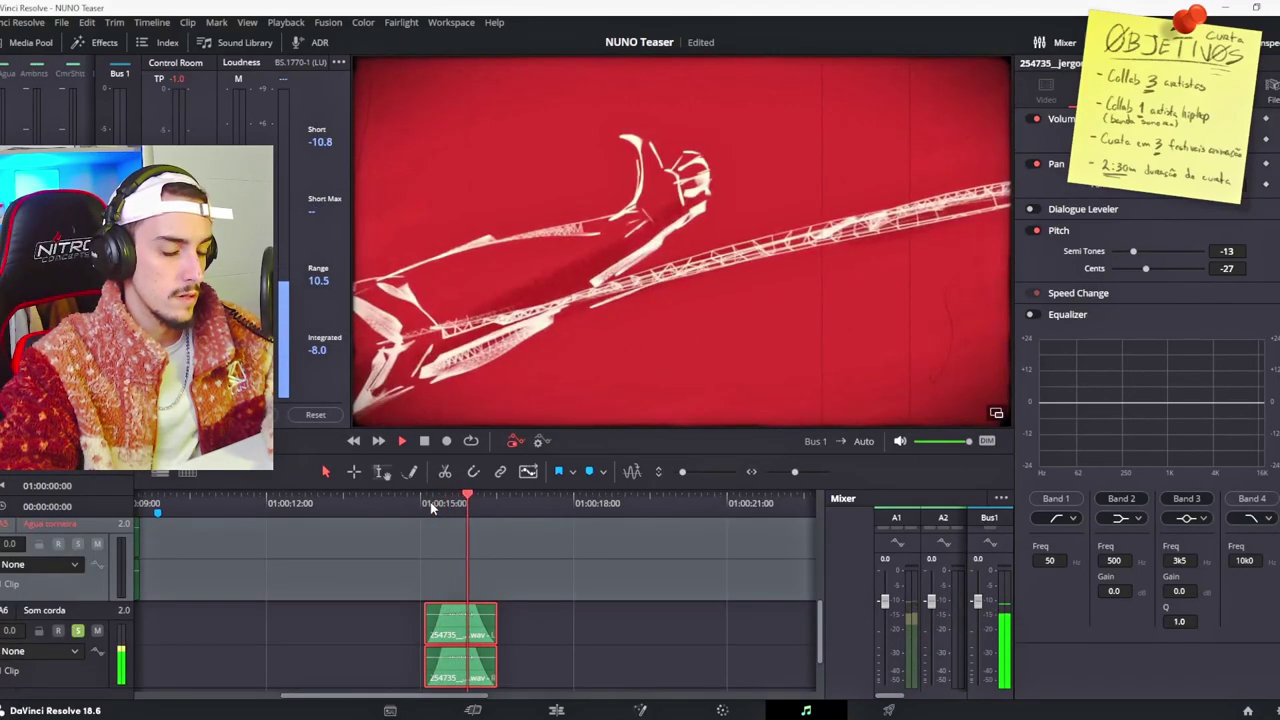
# Step: Play the Som corda rope sound from the 01:00:15:00 mark
pyautogui.click(431, 505)
pyautogui.click(431, 505)
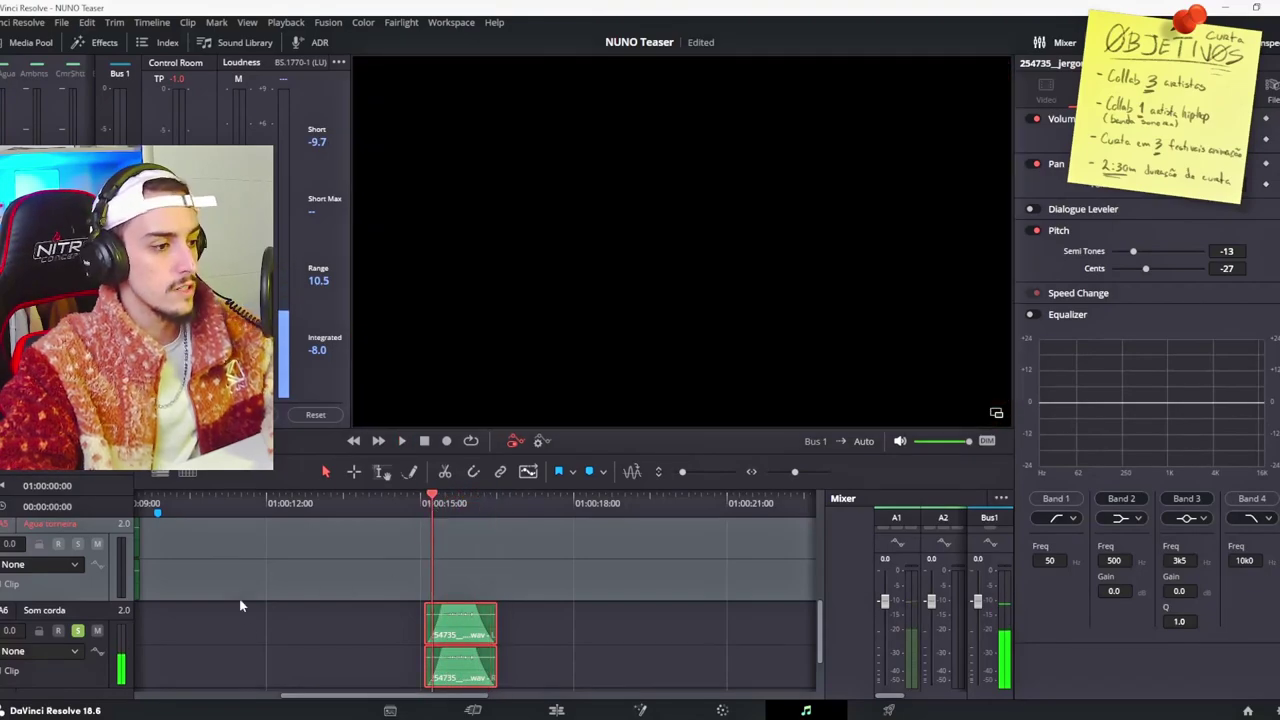
pyautogui.press('space')
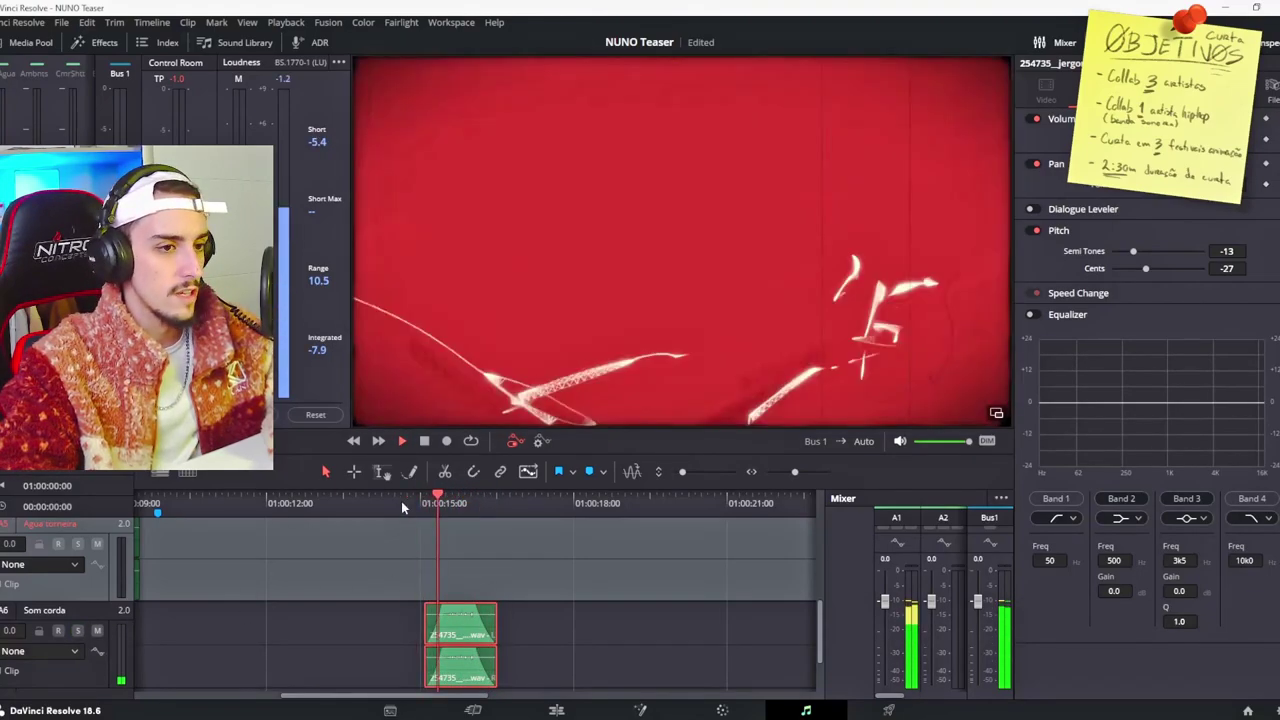
pyautogui.click(437, 505)
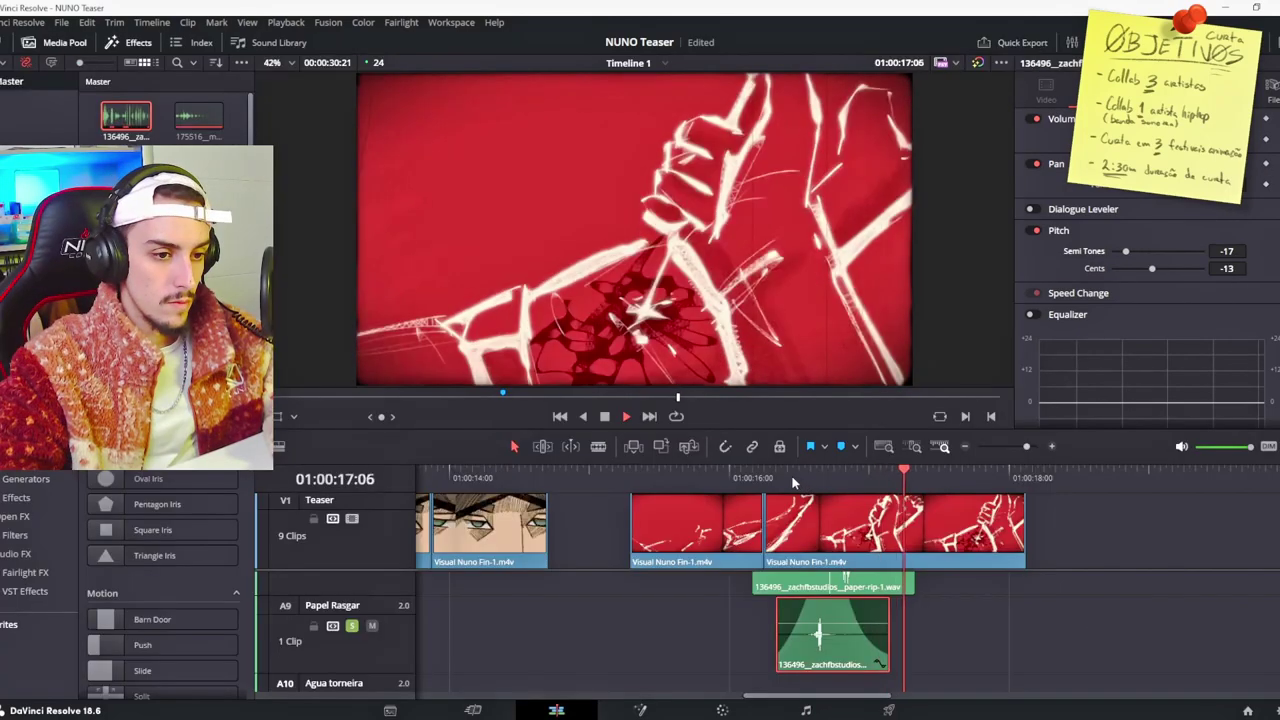
# Step: On the Edit timeline, replay the sound effects between 01:00:15 and 01:00:16 to check timing
pyautogui.click(790, 476)
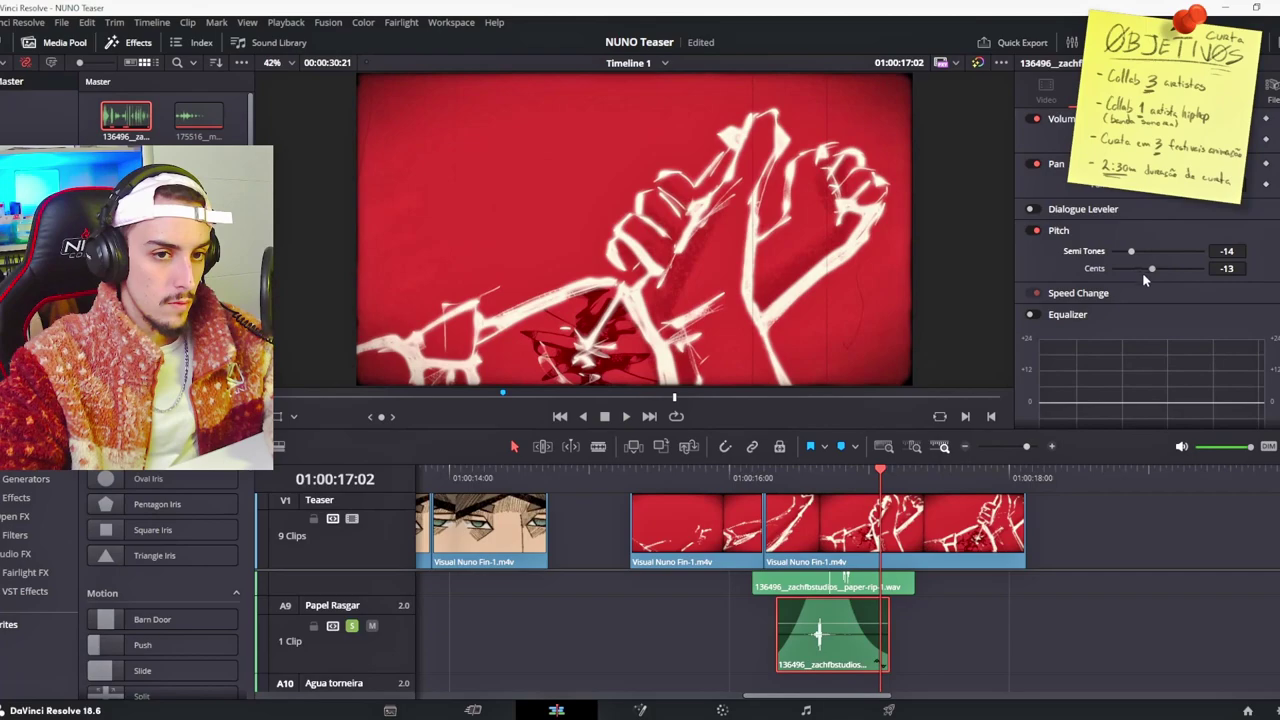
pyautogui.click(805, 479)
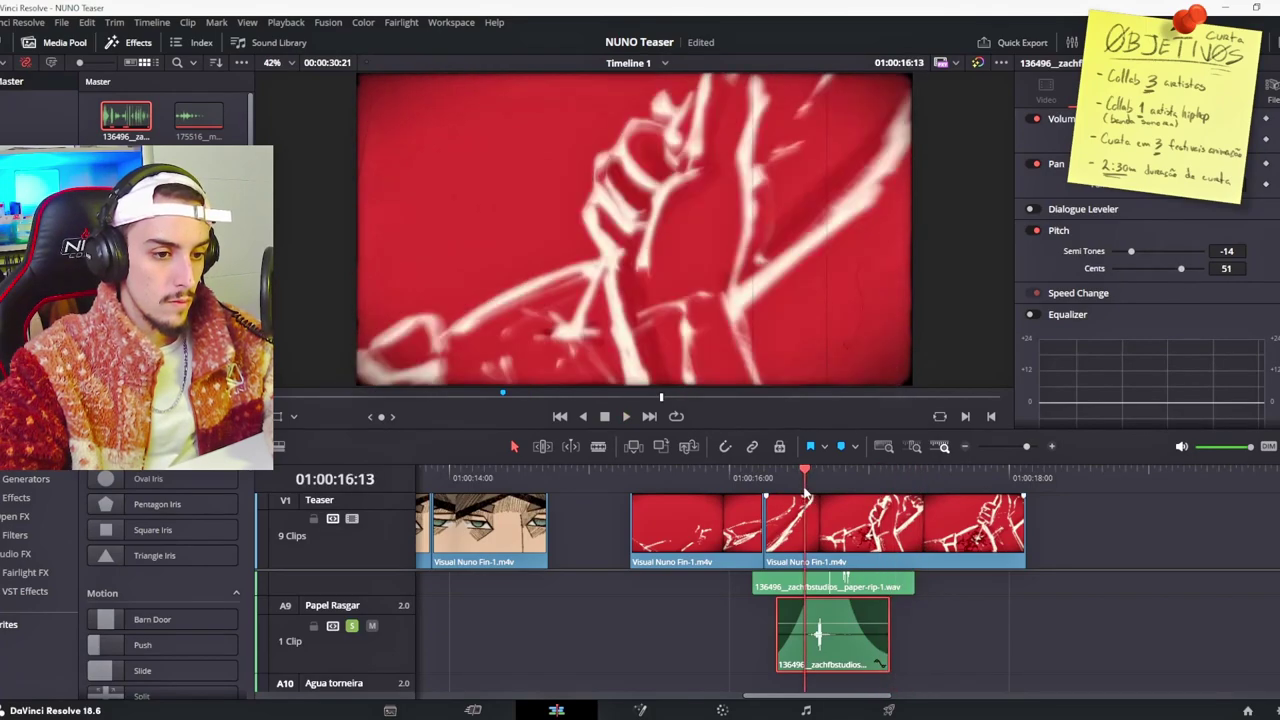
pyautogui.click(799, 480)
pyautogui.scroll(2, 648, 520)
pyautogui.click(643, 478)
pyautogui.click(663, 477)
pyautogui.scroll(-2, 1064, 487)
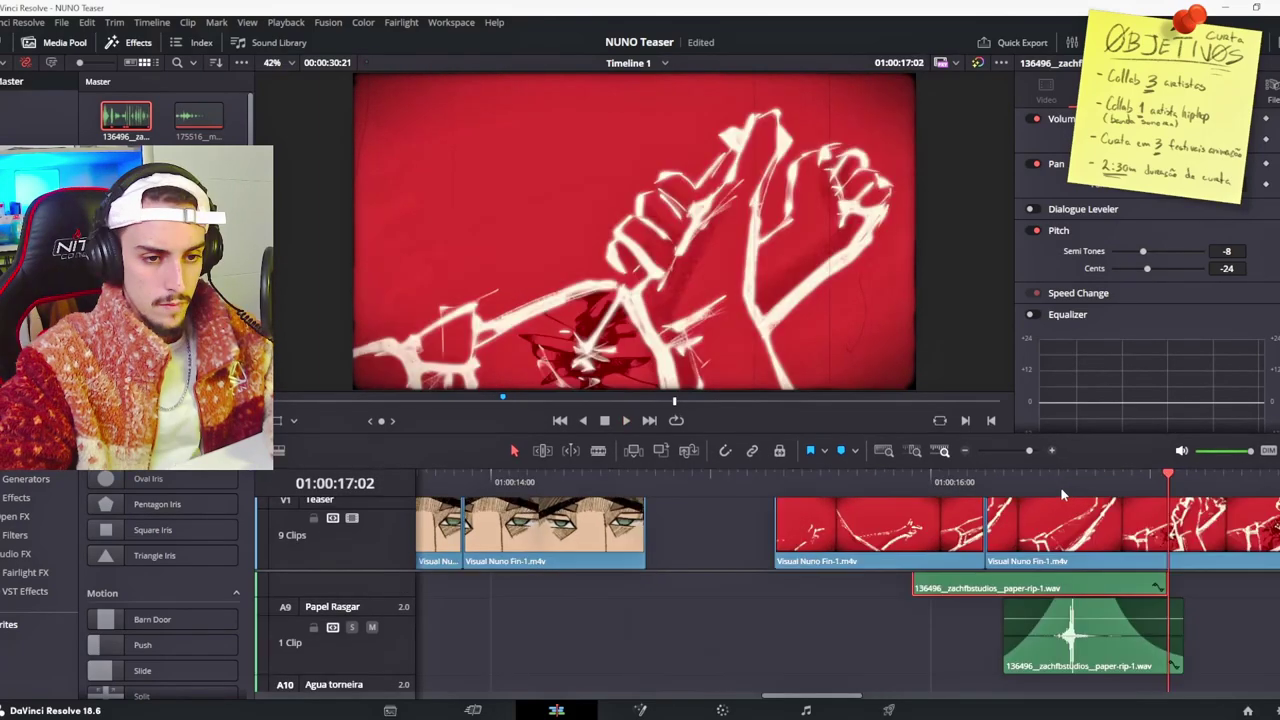
pyautogui.click(1030, 480)
pyautogui.press('space')
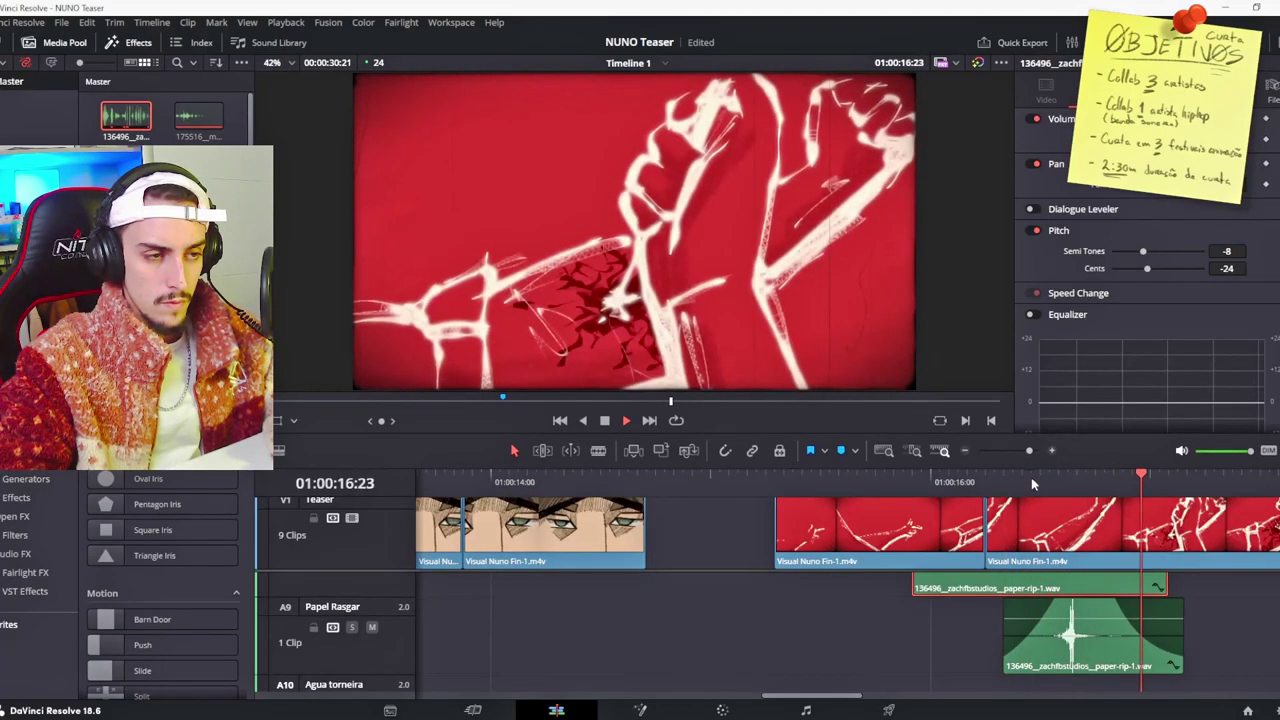
pyautogui.click(1030, 482)
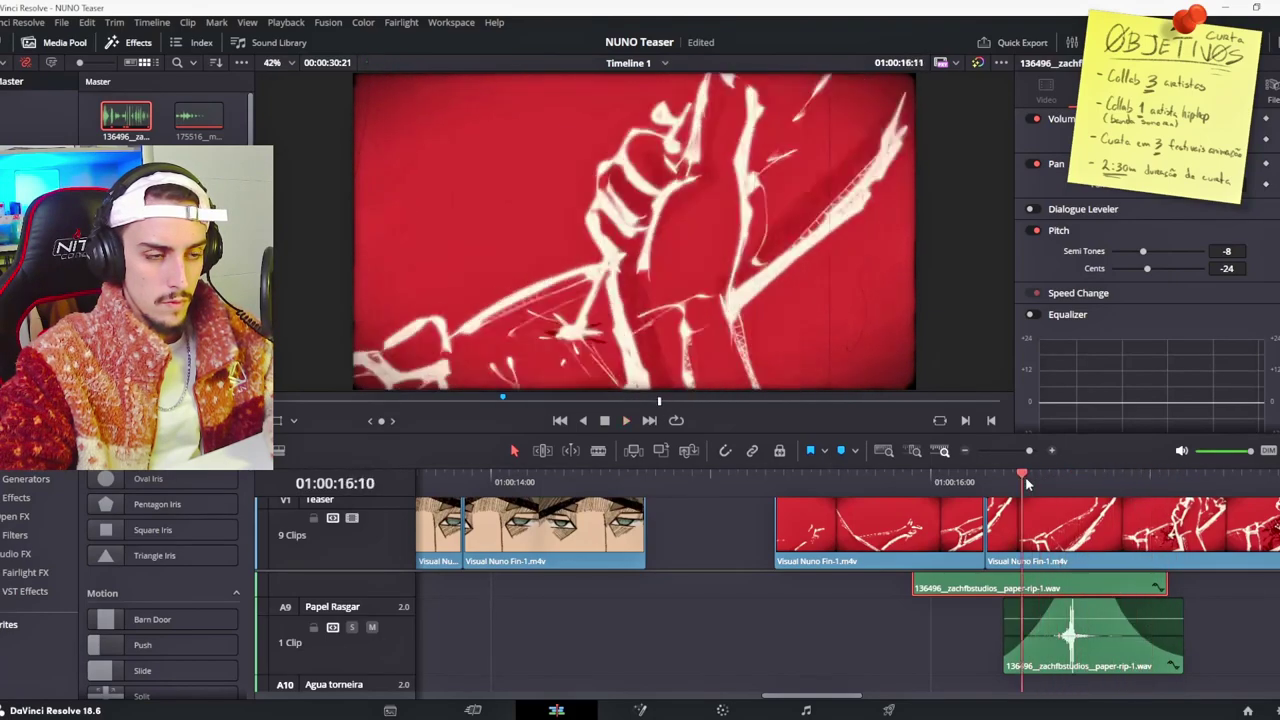
pyautogui.scroll(-3, 1030, 560)
pyautogui.click(880, 640)
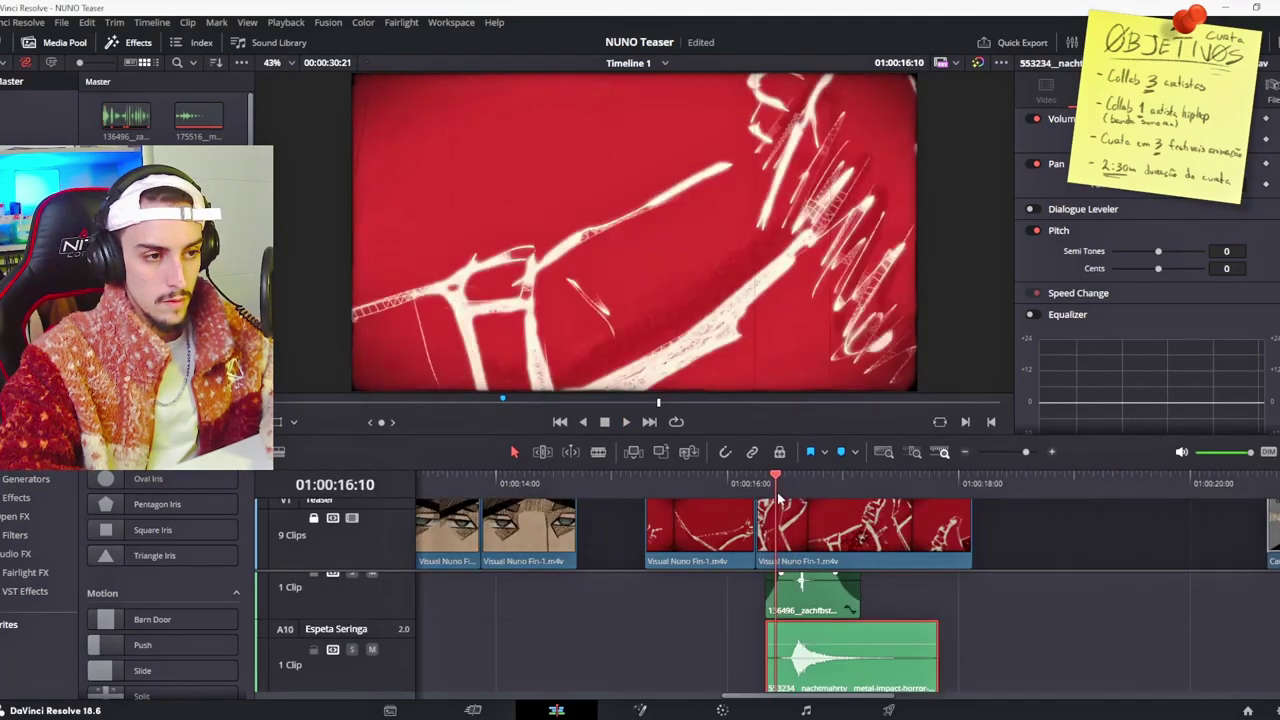
# Step: Nudge the Espeta Seringa impact slightly earlier, replay it, and select the Horror Rises clip
pyautogui.click(785, 485)
pyautogui.moveTo(820, 632); pyautogui.dragTo(811, 632)
pyautogui.press('space')
pyautogui.click(762, 482)
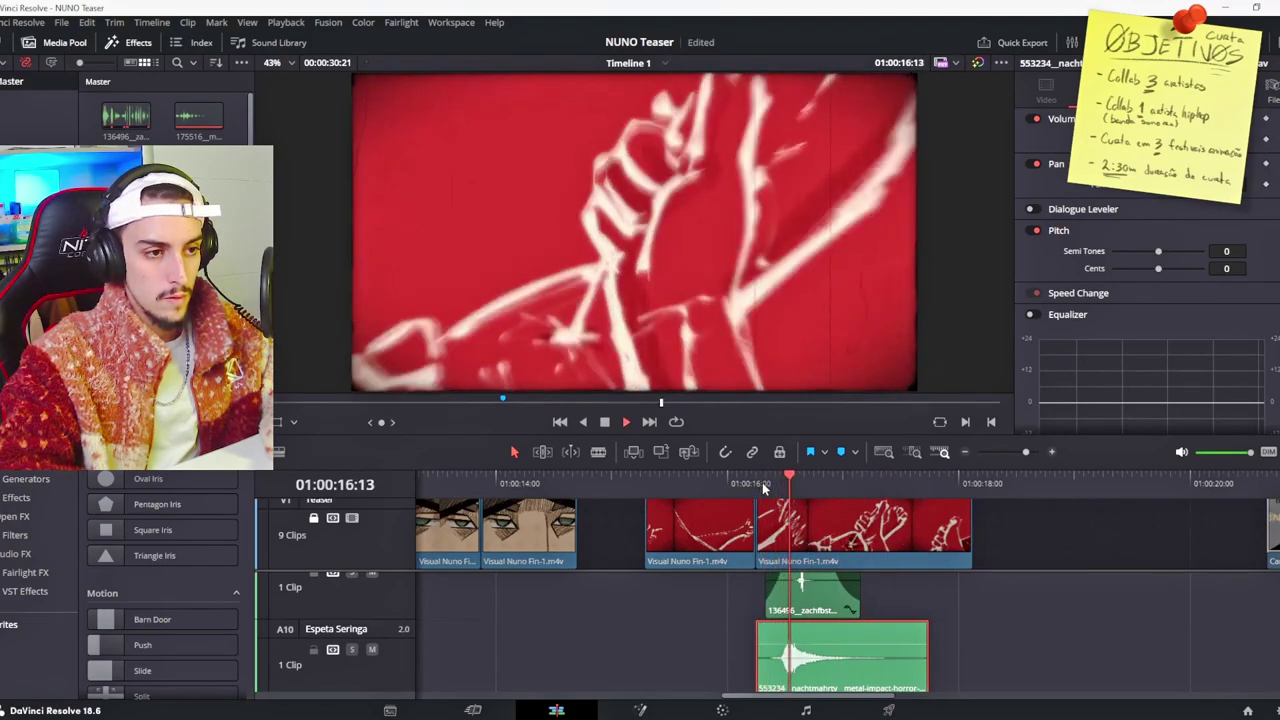
pyautogui.click(762, 482)
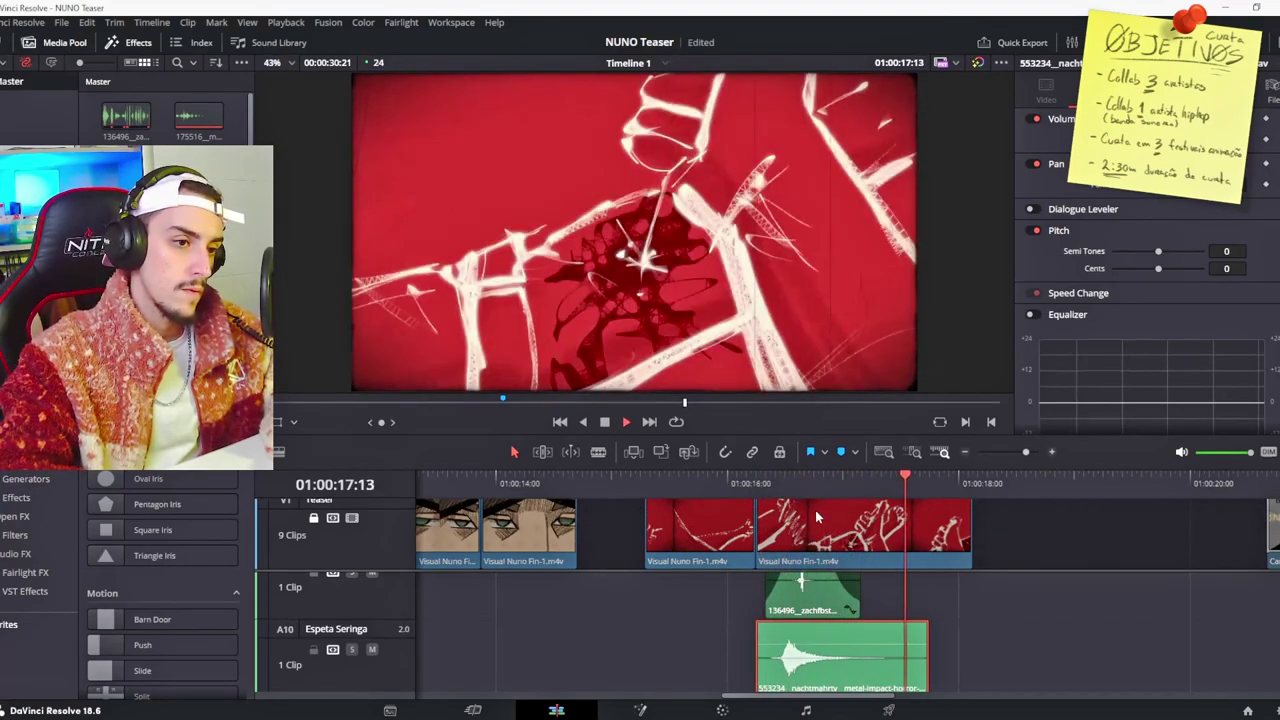
pyautogui.scroll(-2, 815, 560)
pyautogui.click(622, 484)
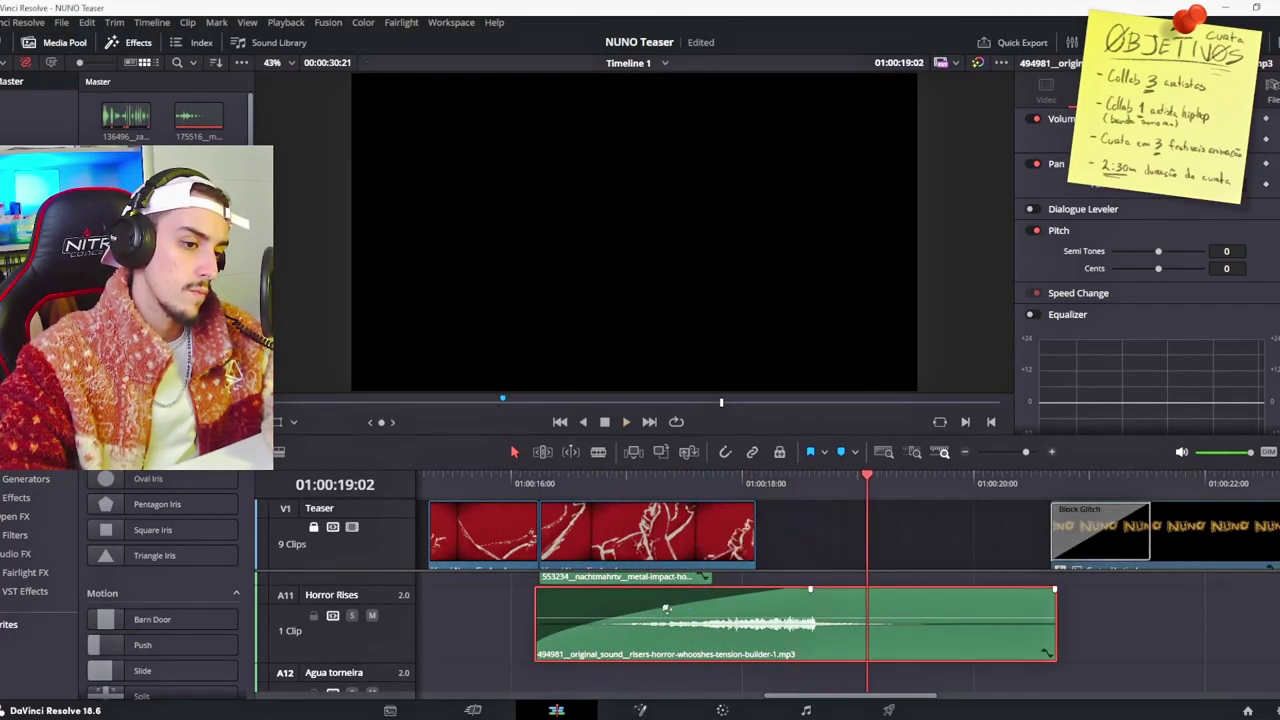
# Step: Add a volume keyframe on the Horror Rises clip and play from about 01:00:16:10
pyautogui.keyDown('alt'); pyautogui.click(697, 617); pyautogui.keyUp('alt')
pyautogui.click(560, 480)
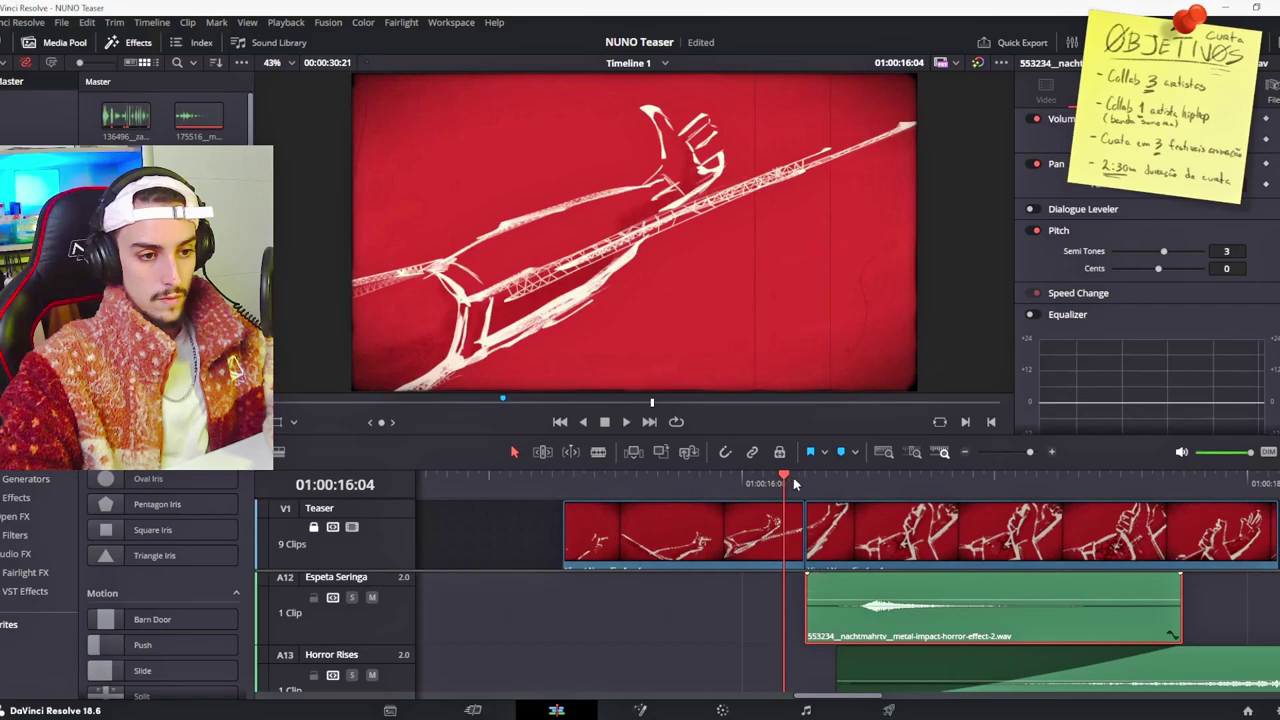
pyautogui.moveTo(785, 482); pyautogui.dragTo(846, 482)
pyautogui.press('space')
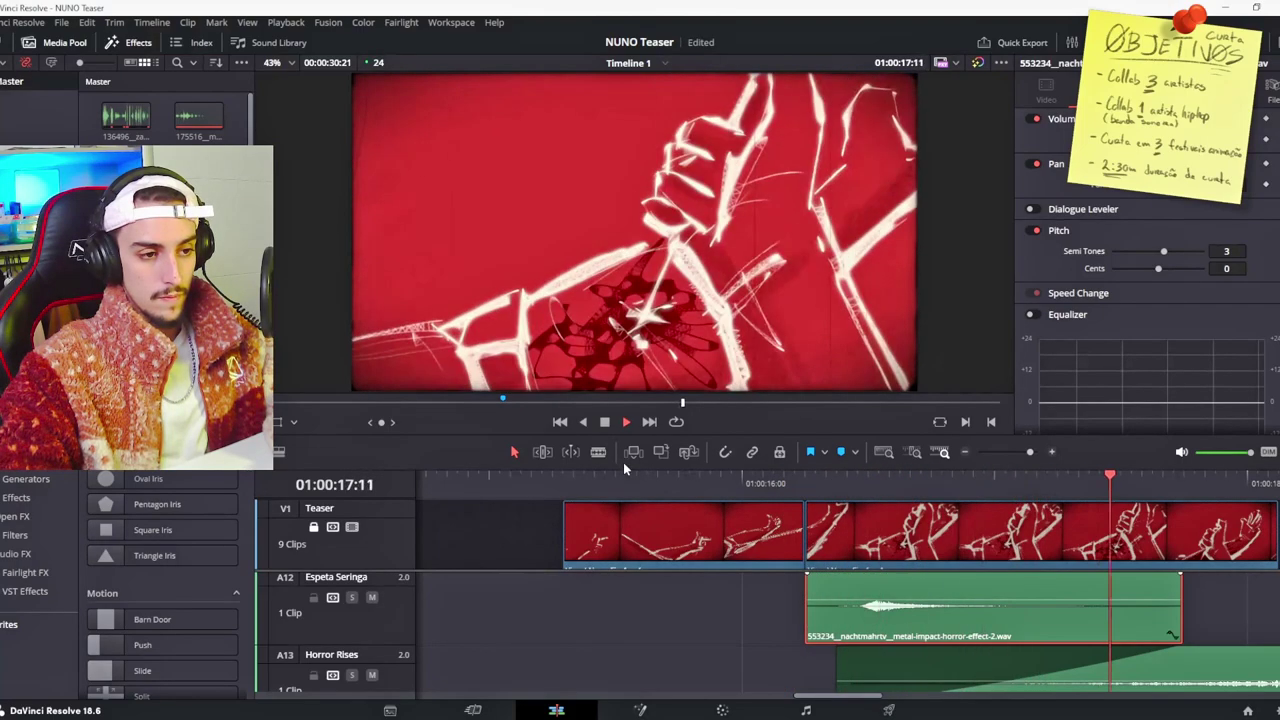
# Step: Zoom out the timeline, select the Horror Rises clip, and replay from about 01:00:16:10
pyautogui.click(541, 474)
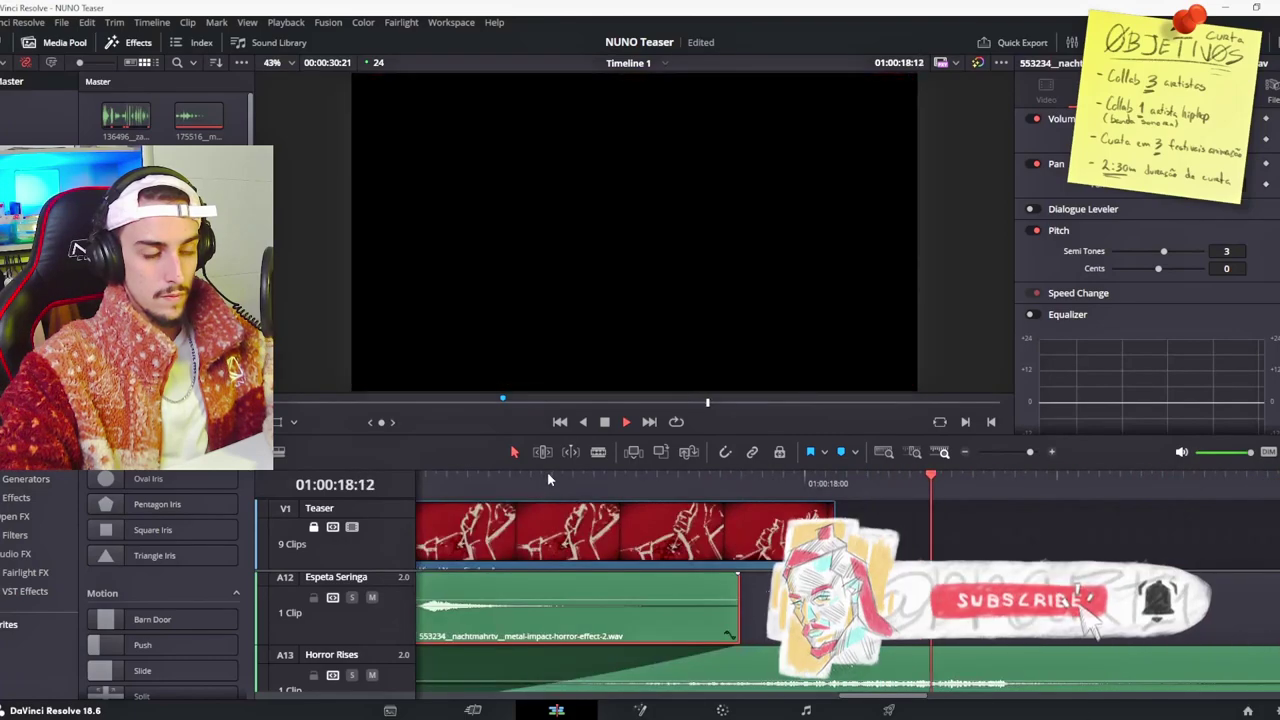
pyautogui.press('space')
pyautogui.hotkey('ctrl', '-')
pyautogui.hotkey('ctrl', '-')
pyautogui.hotkey('ctrl', '-')
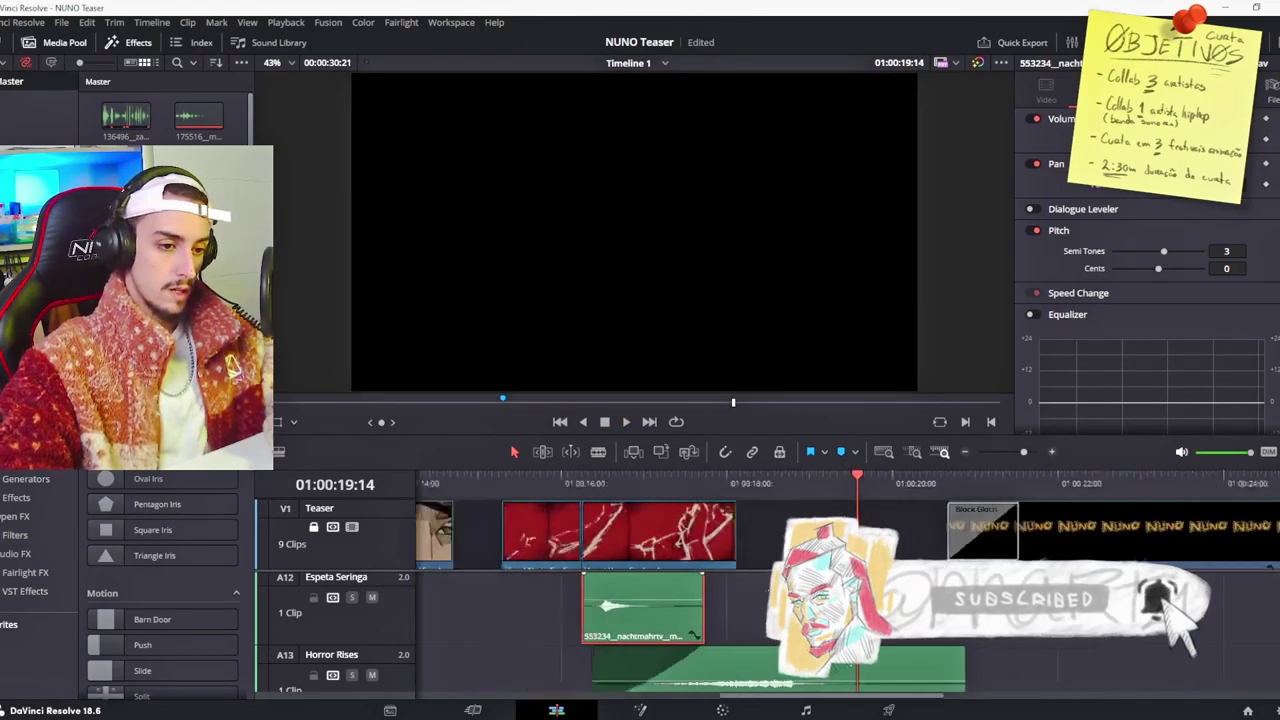
pyautogui.scroll(-2, 730, 620)
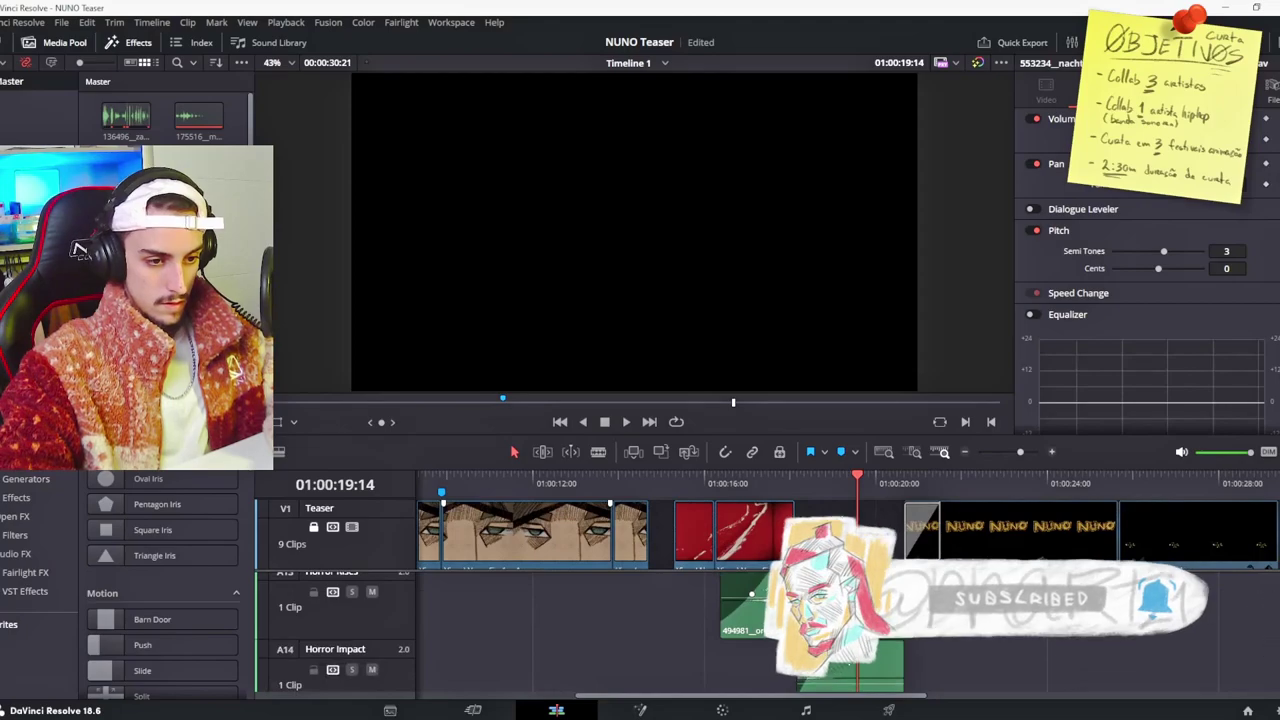
pyautogui.click(735, 596)
pyautogui.click(726, 483)
pyautogui.press('space')
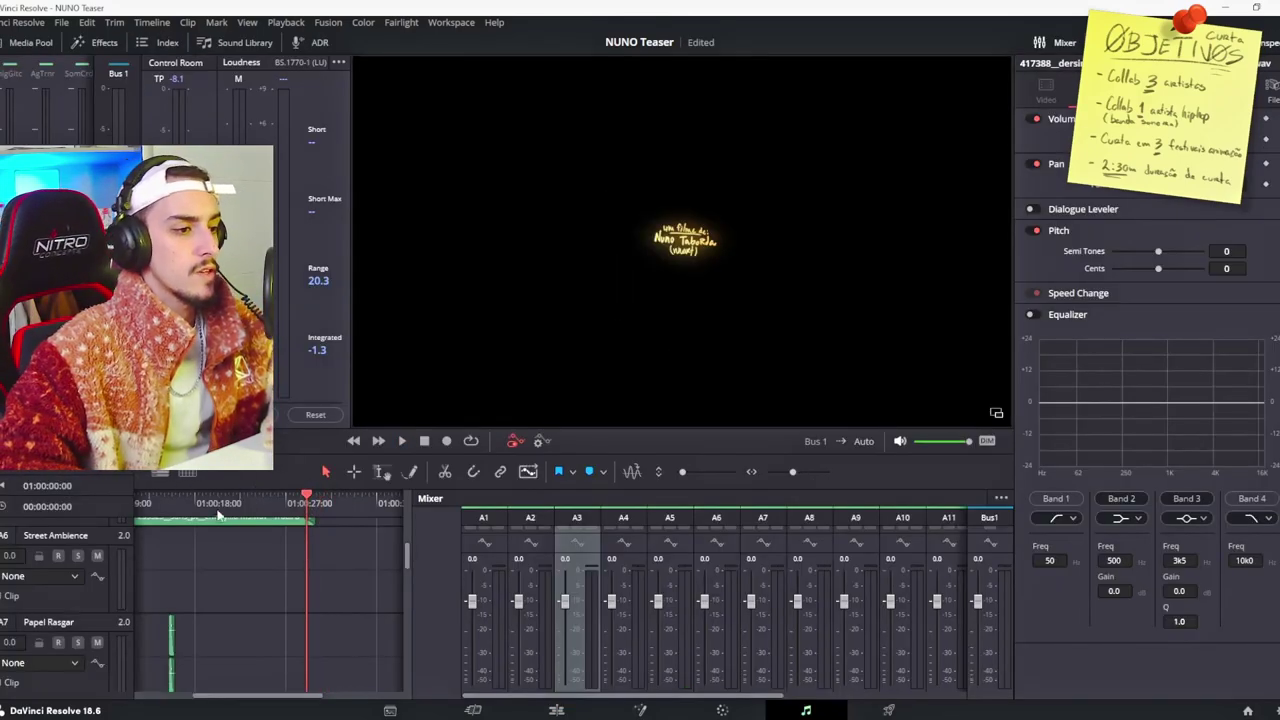
# Step: Return to the editing timeline and scrub to the 01:00:15:00 mark, dismissing the paste menu
pyautogui.press('space')
pyautogui.press('Home')
pyautogui.scroll(-5, 274, 643)
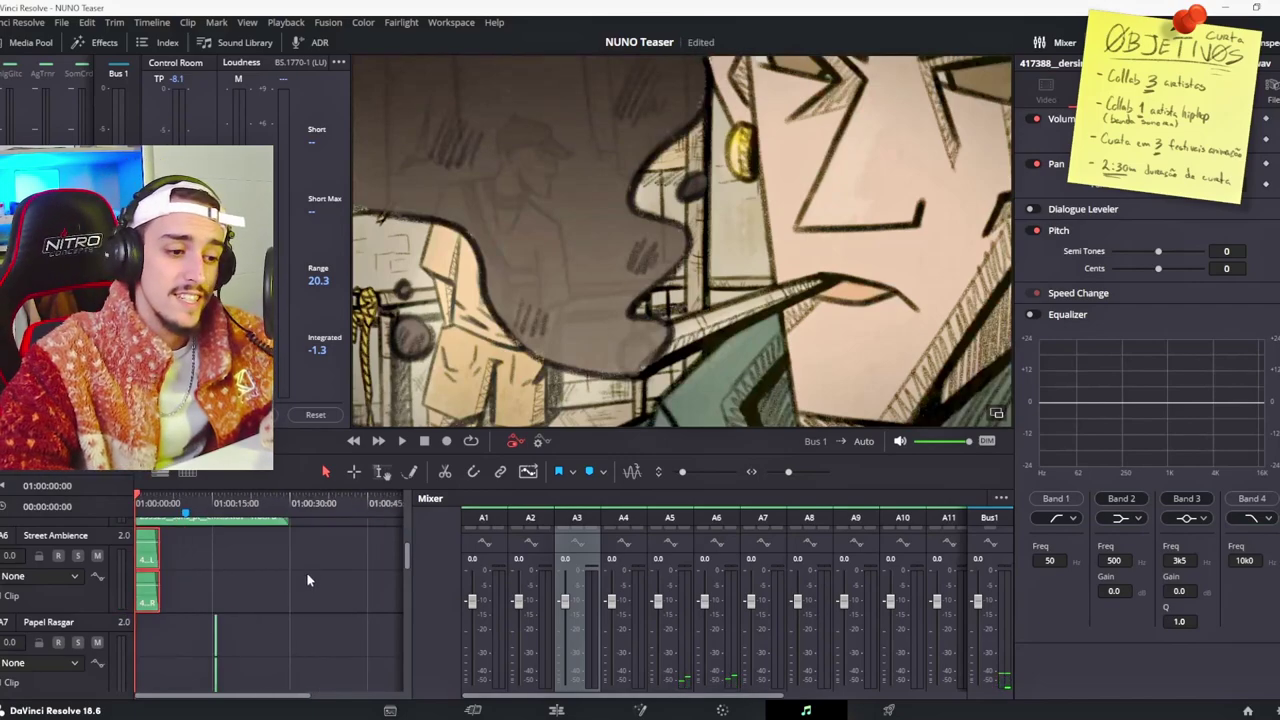
pyautogui.click(556, 710)
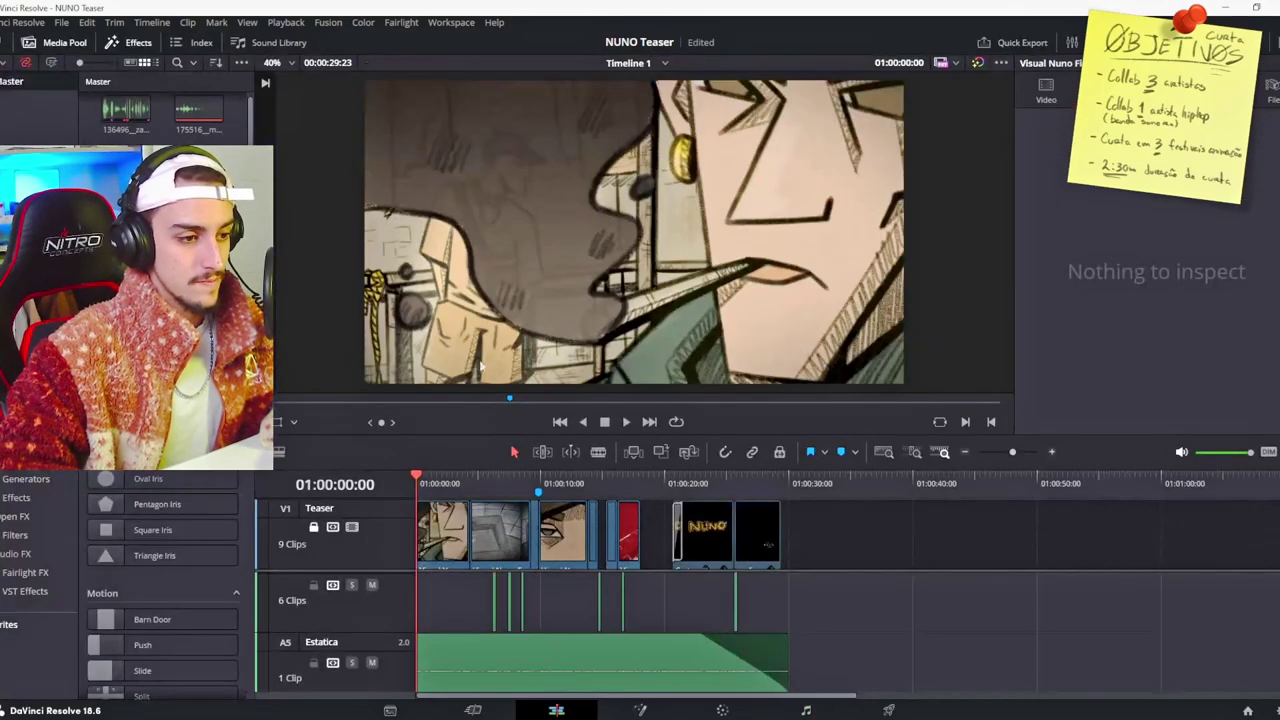
pyautogui.moveTo(426, 467); pyautogui.dragTo(603, 467)
pyautogui.rightClick(668, 563)
pyautogui.click(971, 600)
pyautogui.scroll(-2, 726, 606)
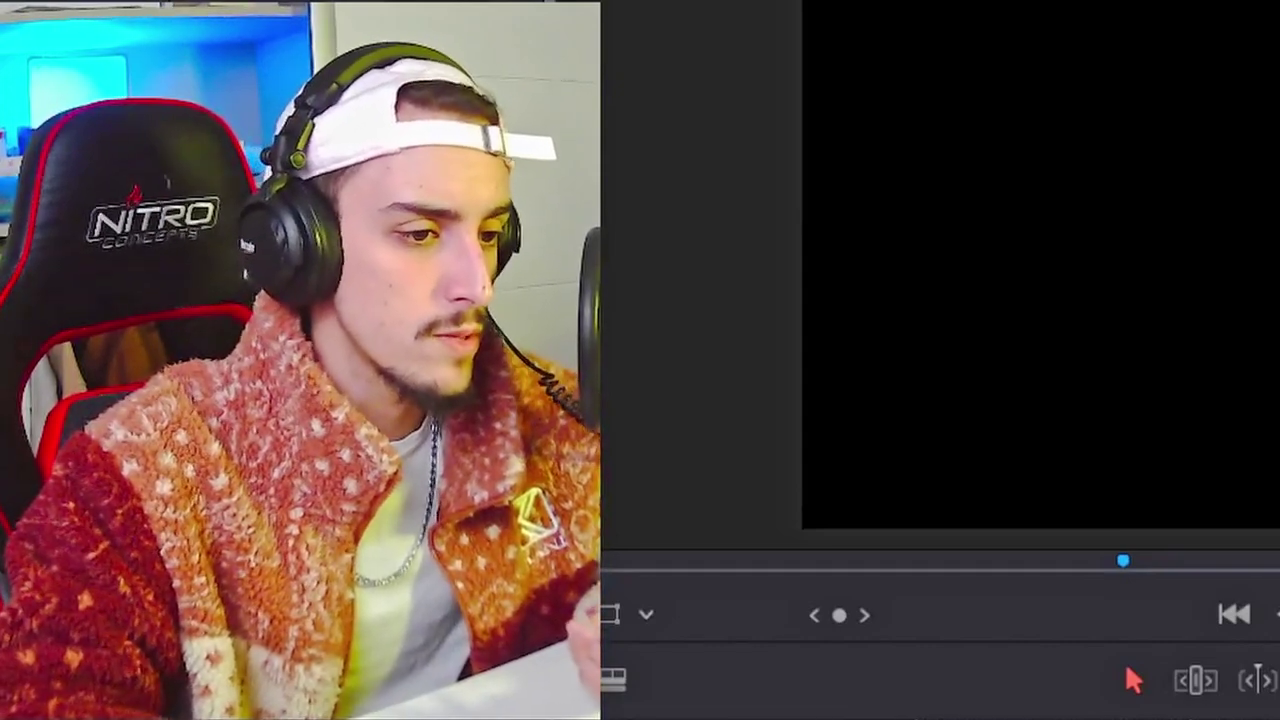
# Step: Play the red fist footage from 01:00:15:16 to 01:00:17:06
pyautogui.click(1279, 719)
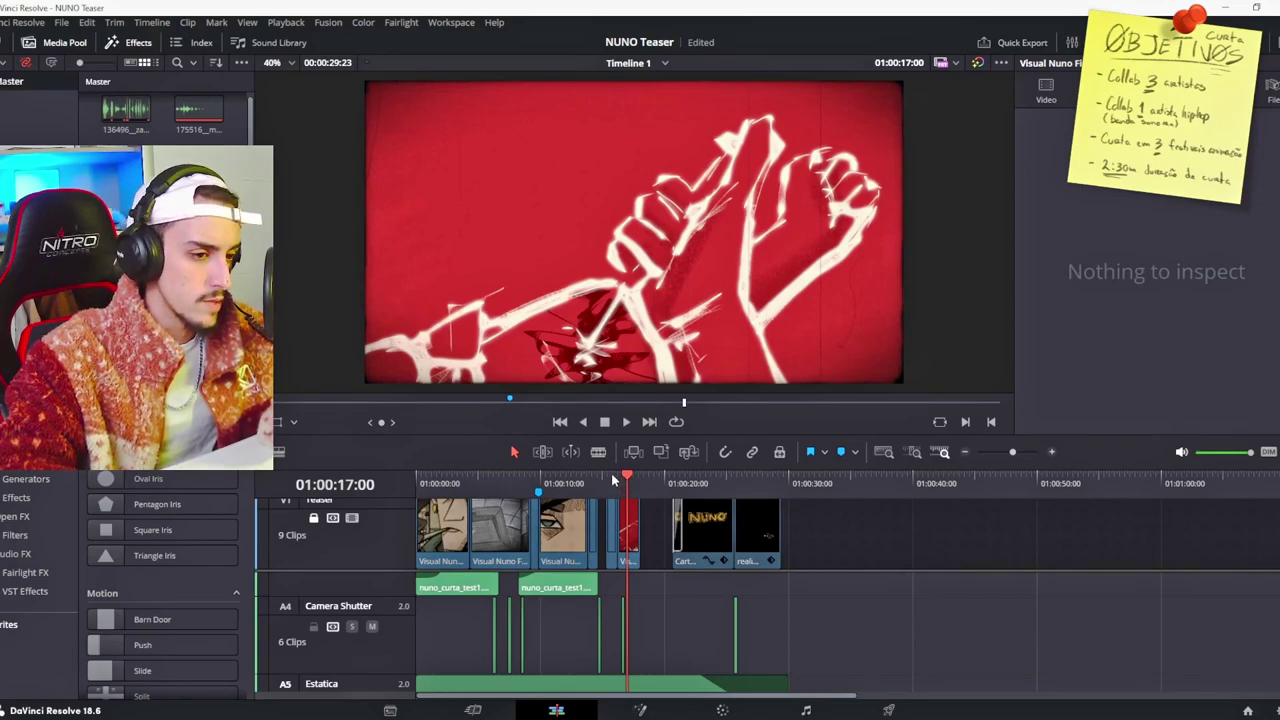
pyautogui.click(612, 479)
pyautogui.press('space')
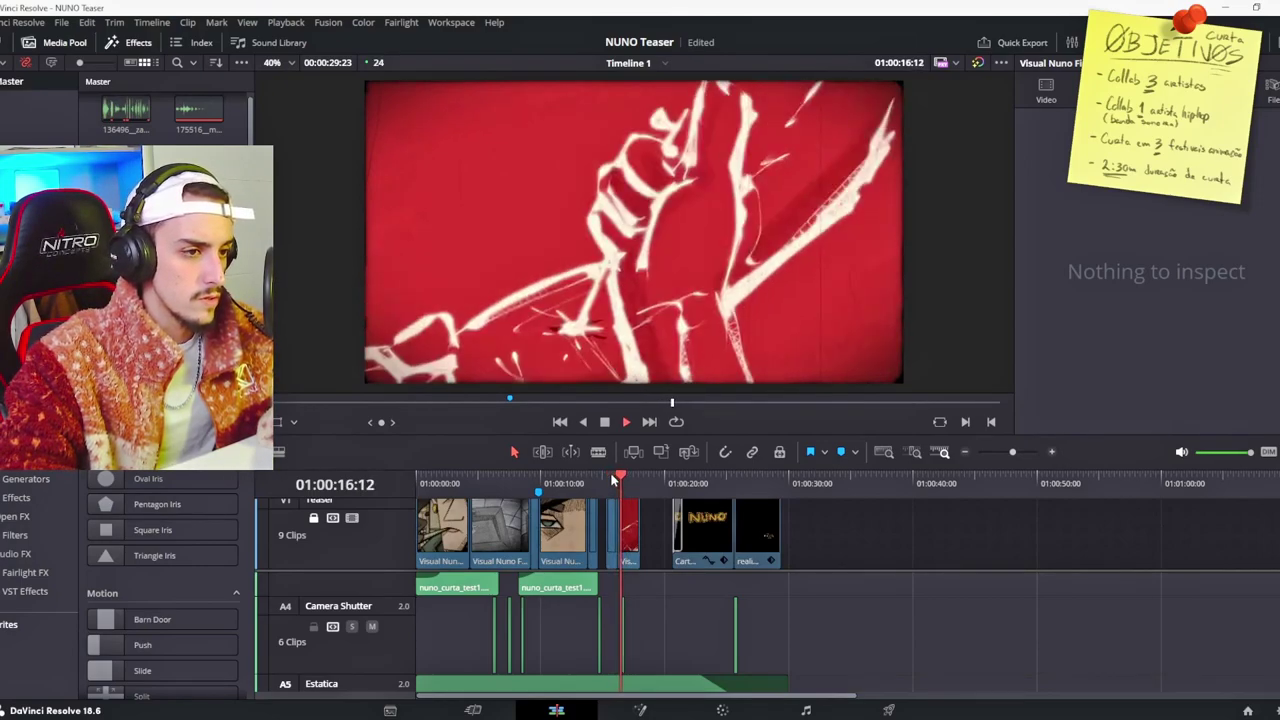
pyautogui.press('space')
# Step: Replay the red fist section from 01:00:16:10, then again from 01:00:16:02
pyautogui.click(621, 481)
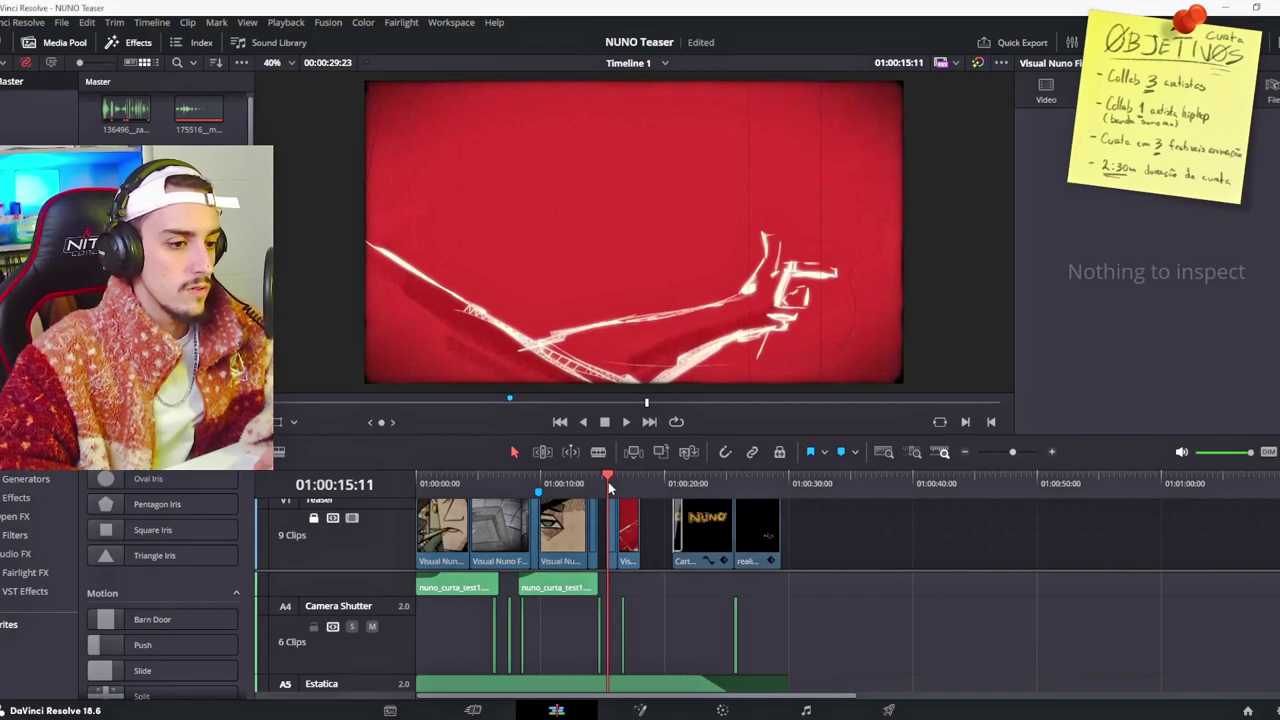
pyautogui.press('space')
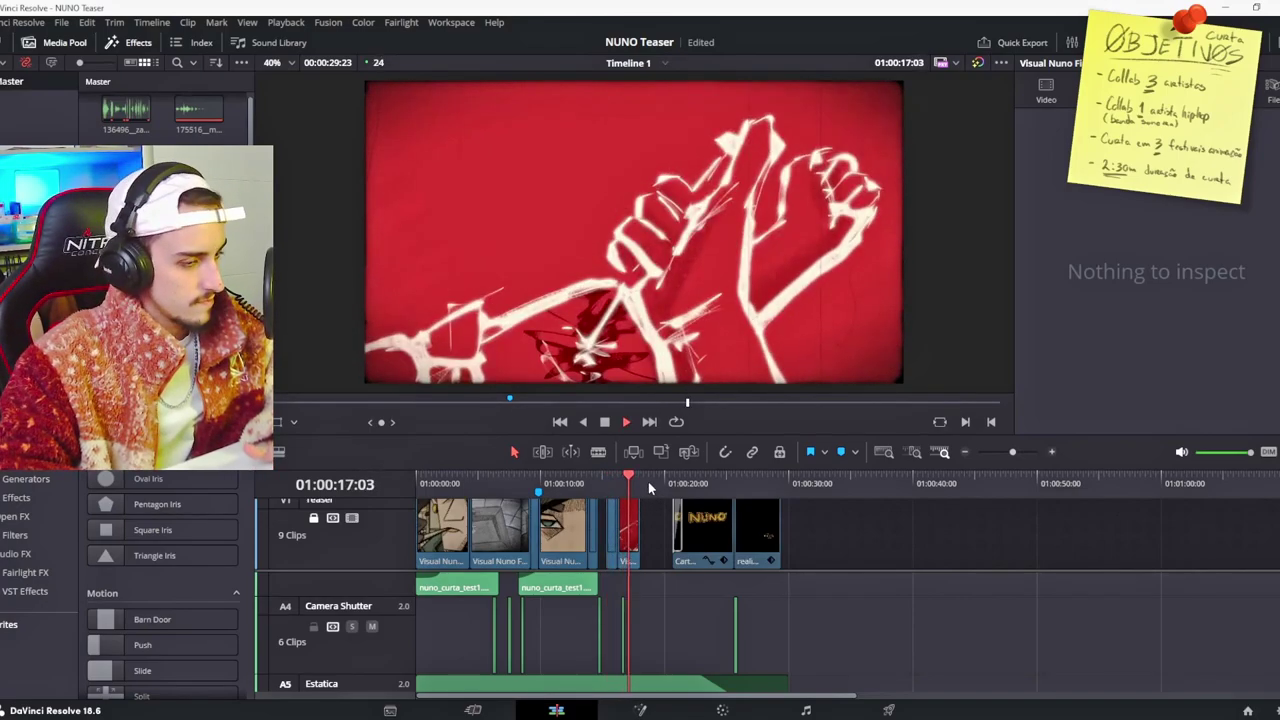
pyautogui.press('space')
pyautogui.moveTo(632, 474); pyautogui.dragTo(635, 468)
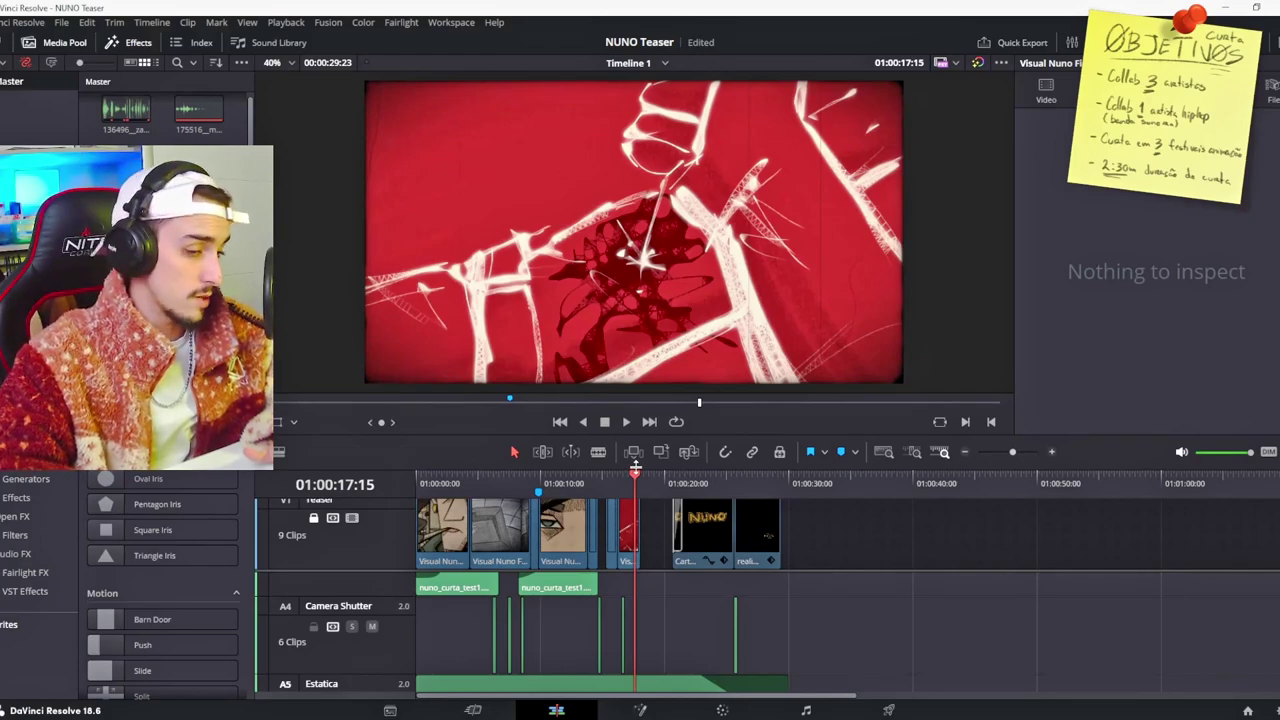
pyautogui.click(617, 478)
pyautogui.press('space')
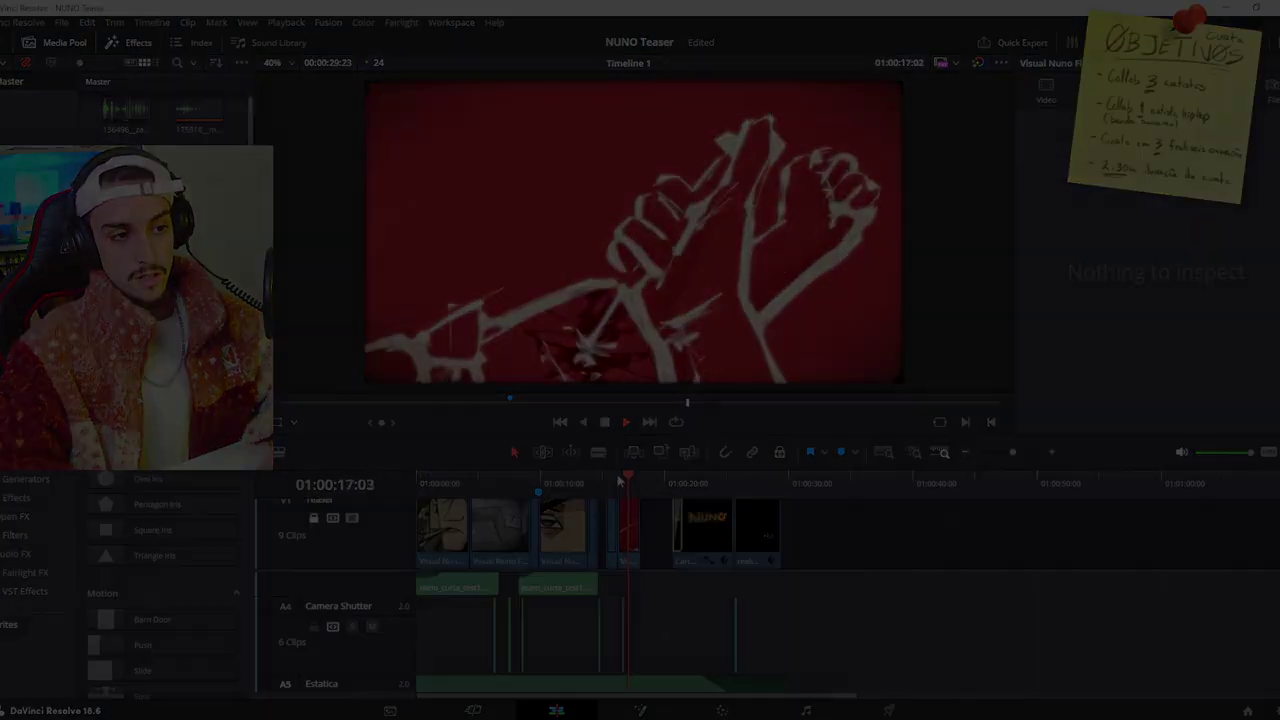